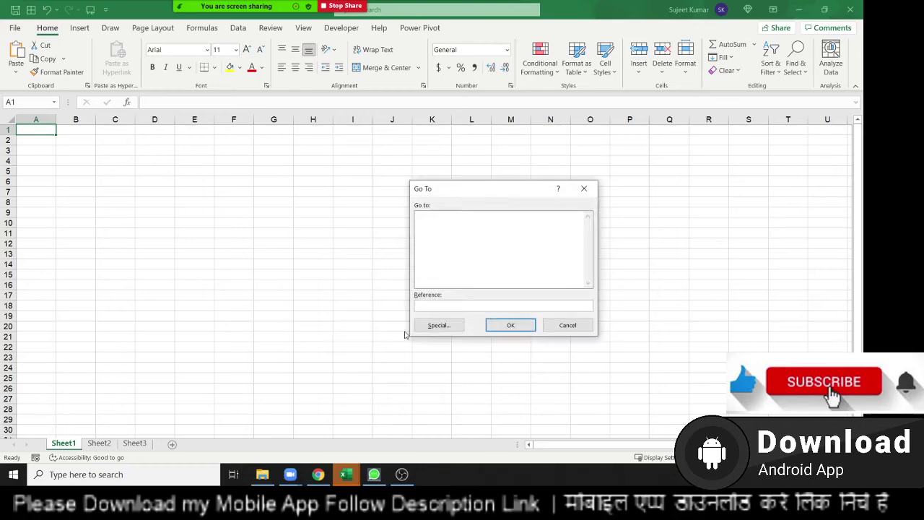
# - Close the Go To dialog, zoom in, show the Formulas tab and select cell B2
pyautogui.press('Escape')
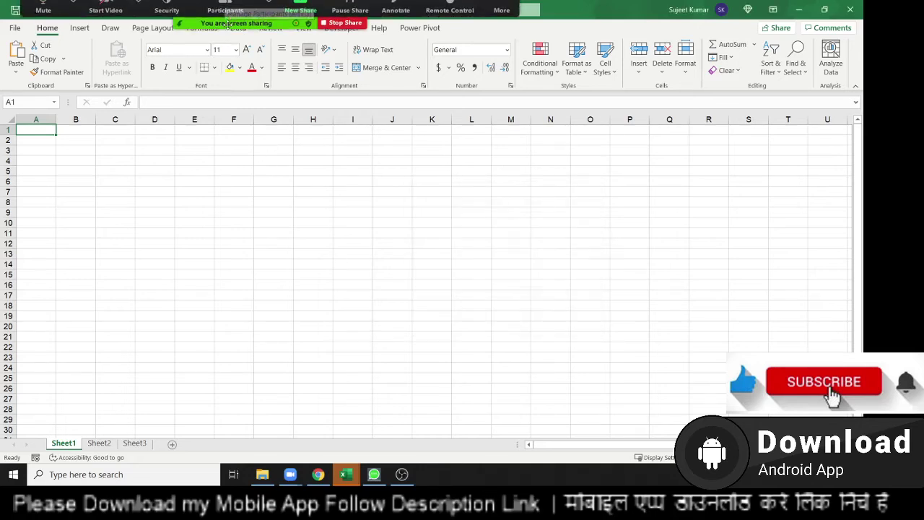
pyautogui.click(225, 7)
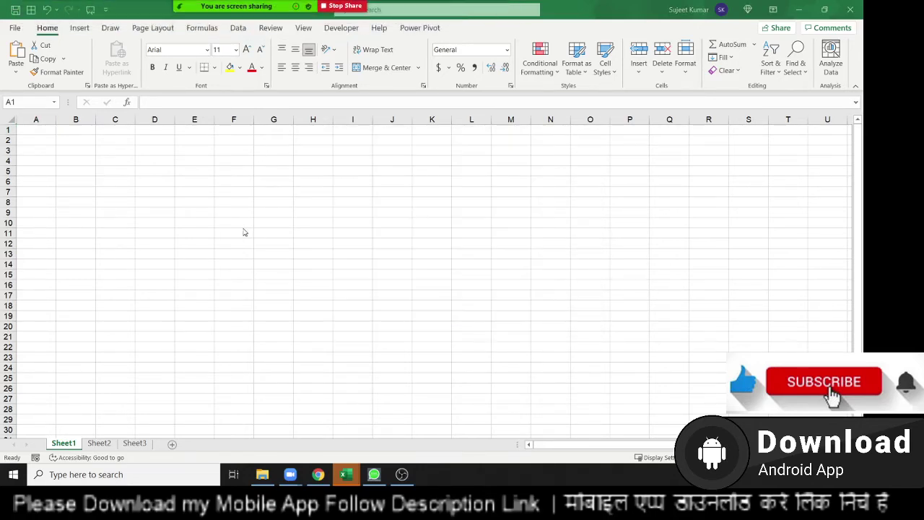
pyautogui.scroll(5, 201, 237)
pyautogui.scroll(1, 201, 238)
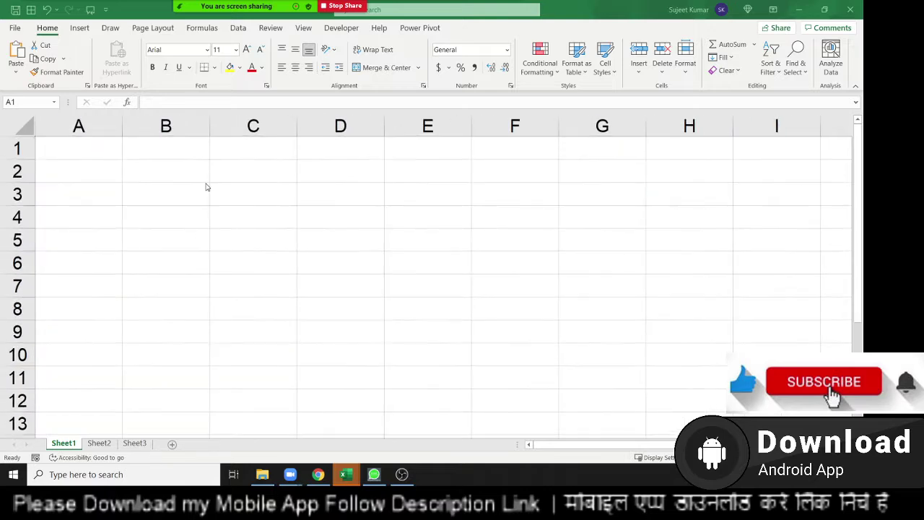
pyautogui.click(190, 34)
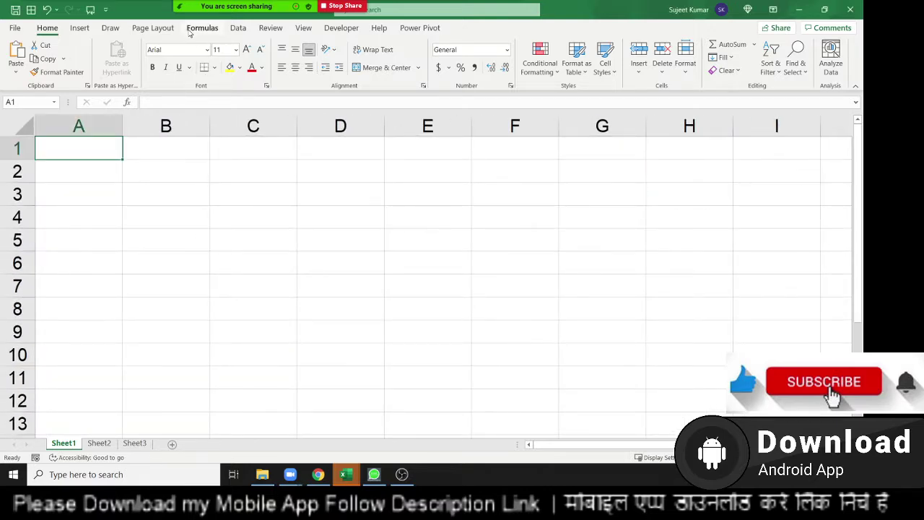
pyautogui.click(211, 30)
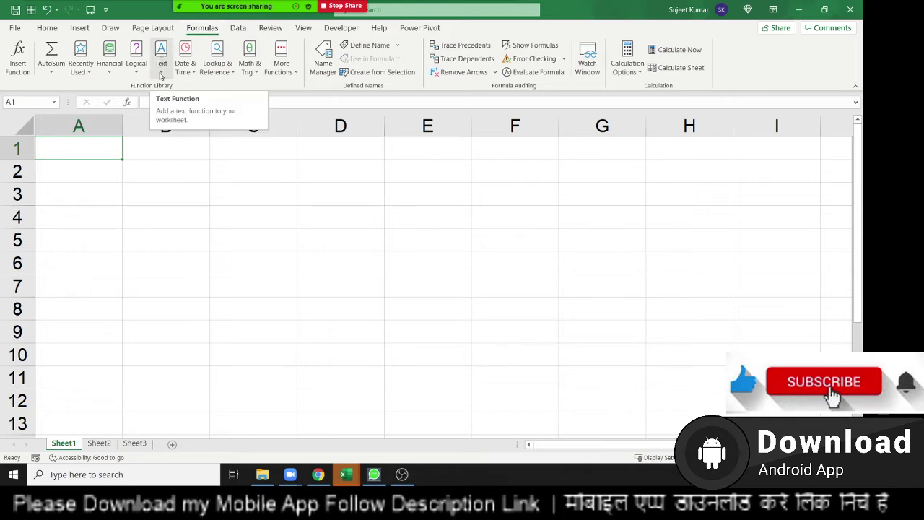
pyautogui.click(225, 179)
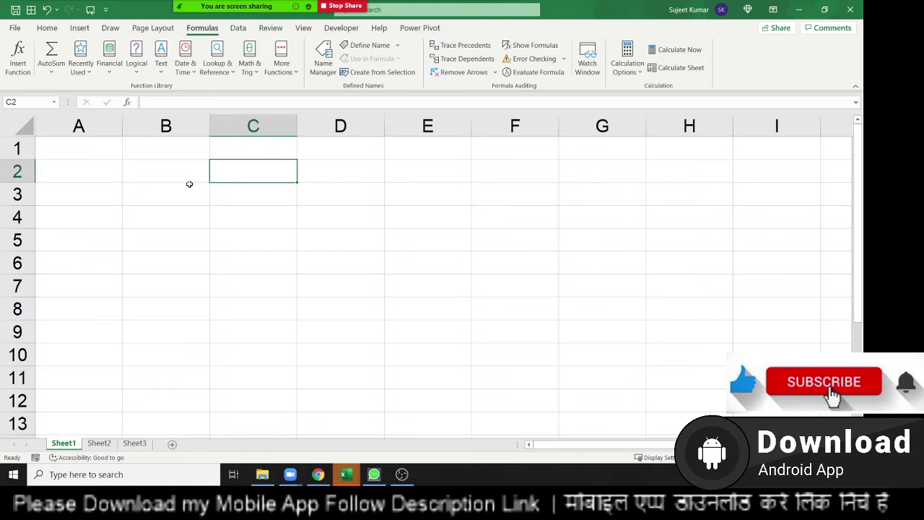
pyautogui.click(150, 177)
# - Enter 85, 69 and 85 in cells B2, C2 and D2
pyautogui.write('85')
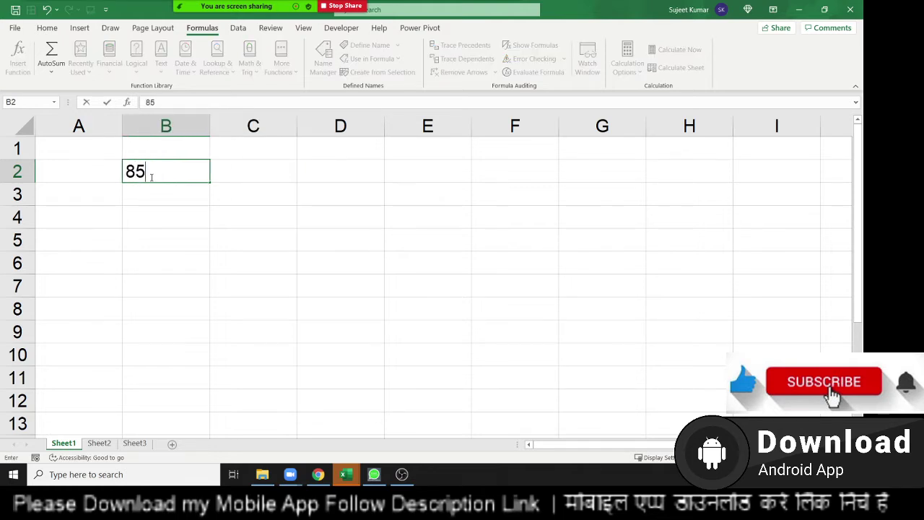
pyautogui.press('Tab')
pyautogui.write('69')
pyautogui.press('Tab')
pyautogui.write('85')
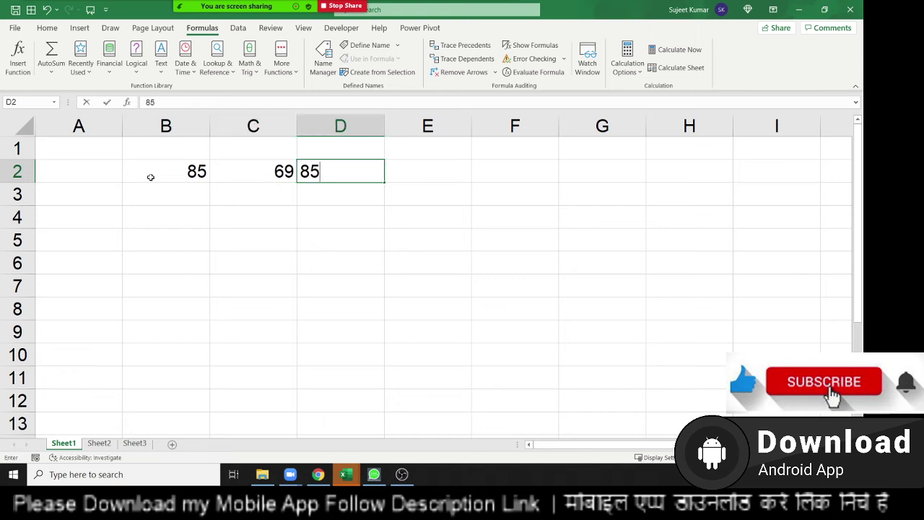
pyautogui.press('Tab')
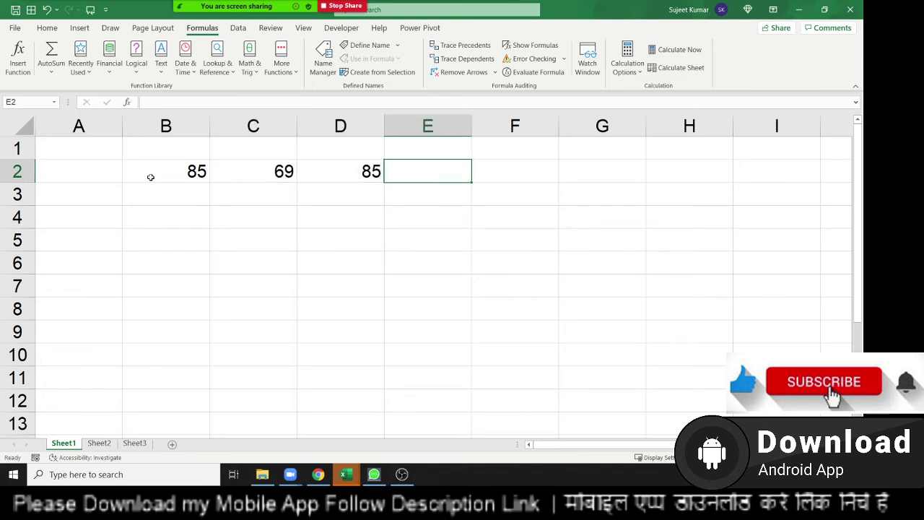
# - Total row 2 in E2 with =SUM(B2:D2), giving 239, then move to E3
pyautogui.write('=su')
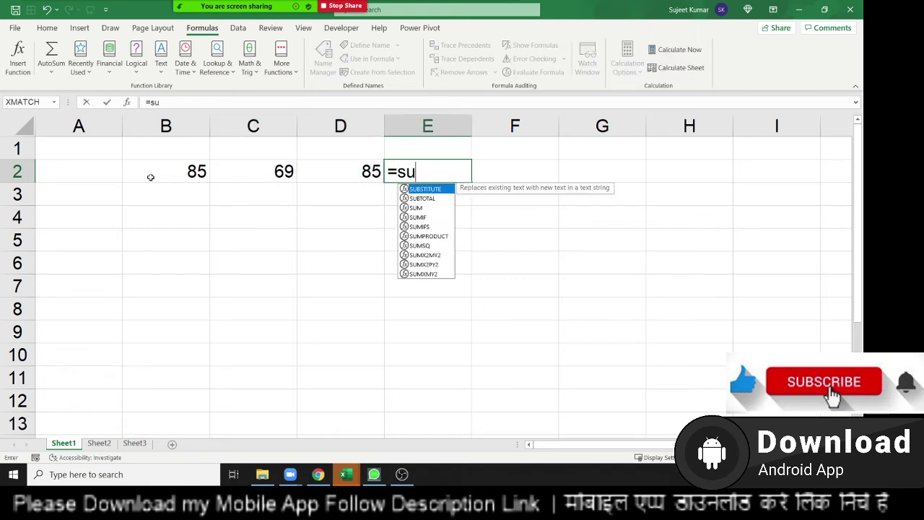
pyautogui.write('m')
pyautogui.press('Tab')
pyautogui.press('Left')
pyautogui.hotkey('shift', 'Left')
pyautogui.hotkey('shift', 'Left')
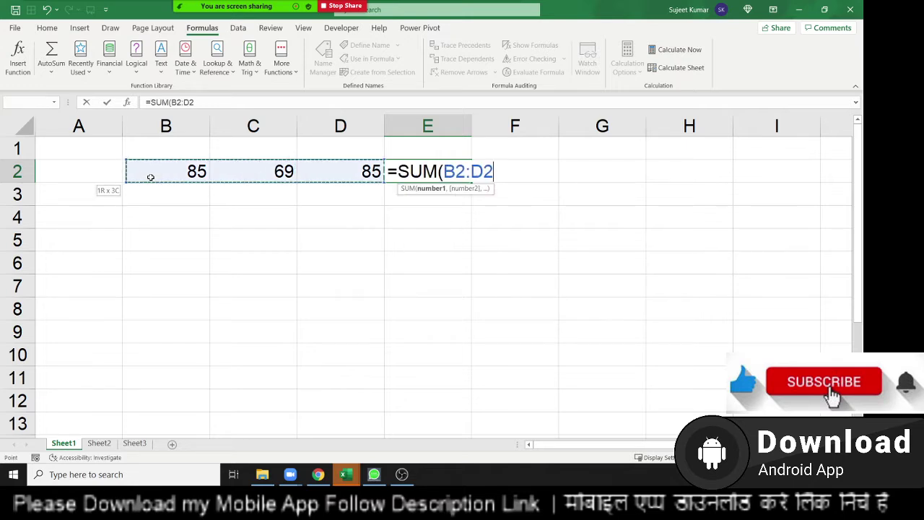
pyautogui.press('Return')
pyautogui.press('Up')
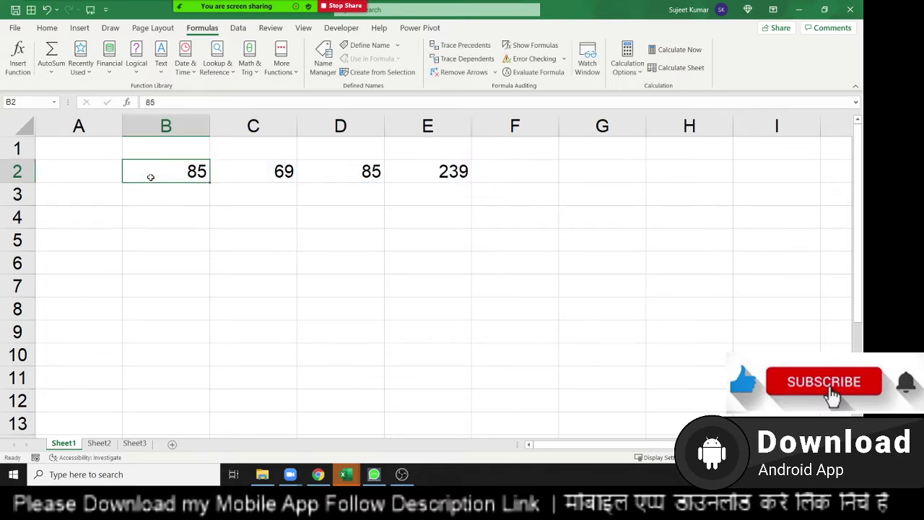
pyautogui.press('Right')
pyautogui.press('Right')
pyautogui.press('Right')
pyautogui.press('Right')
pyautogui.press('Down')
pyautogui.press('Left')
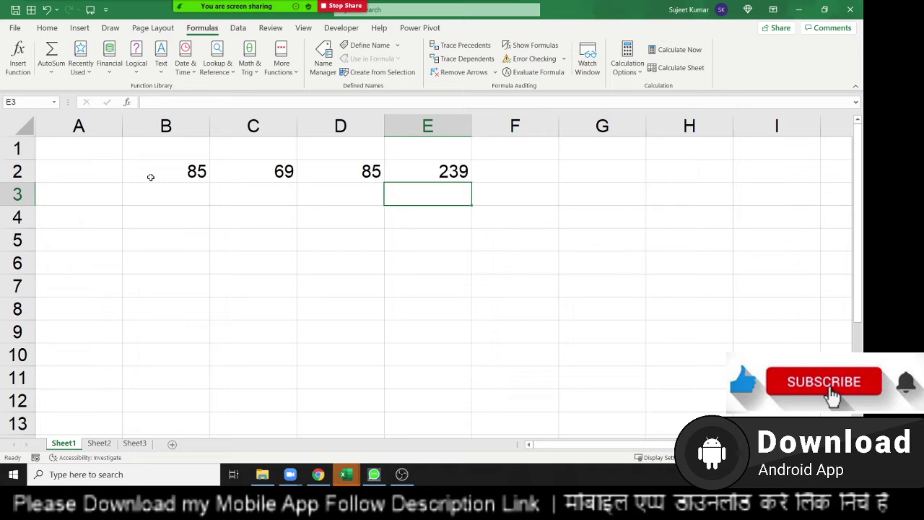
# - Enter =B2+C2+D2 in E3, picking each cell with the arrow keys
pyautogui.write('=')
pyautogui.press('Left')
pyautogui.press('Left')
pyautogui.press('Left')
pyautogui.press('Up')
pyautogui.write('+')
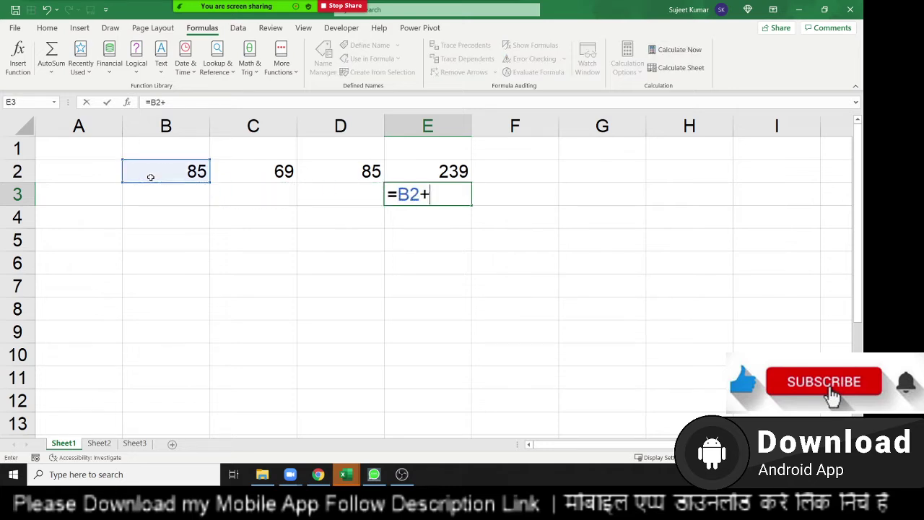
pyautogui.press('Left')
pyautogui.press('Left')
pyautogui.press('Up')
pyautogui.write('+')
pyautogui.press('Left')
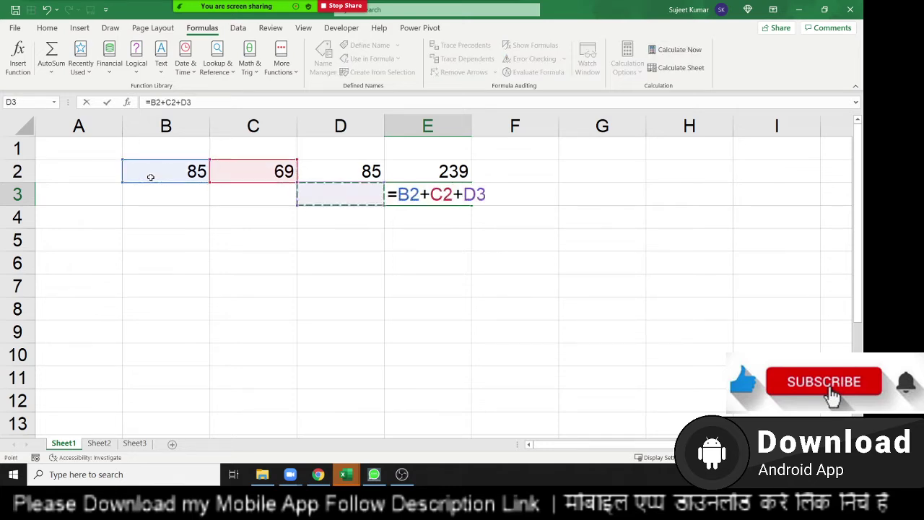
pyautogui.press('Up')
pyautogui.press('Return')
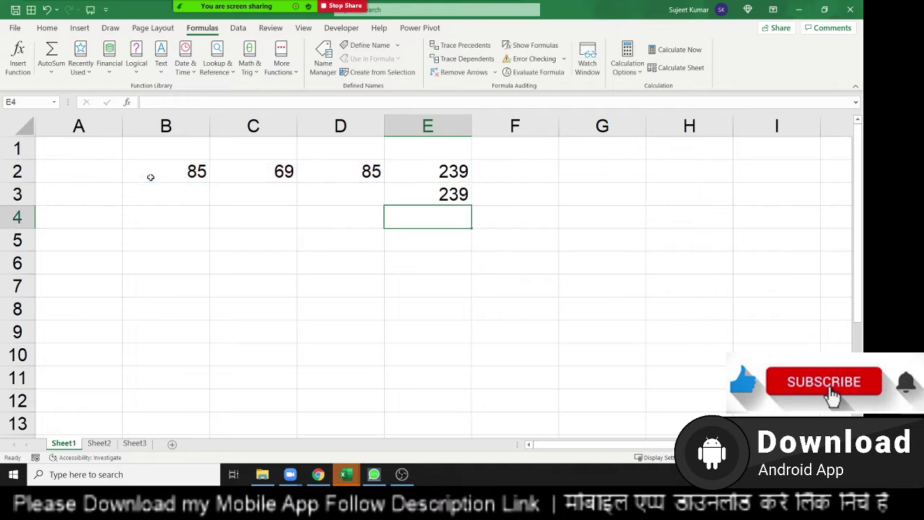
# - Compare the E2 SUM formula and the E3 addition formula in edit mode, then go to G1
pyautogui.press('Up')
pyautogui.press('Up')
pyautogui.press('F2')
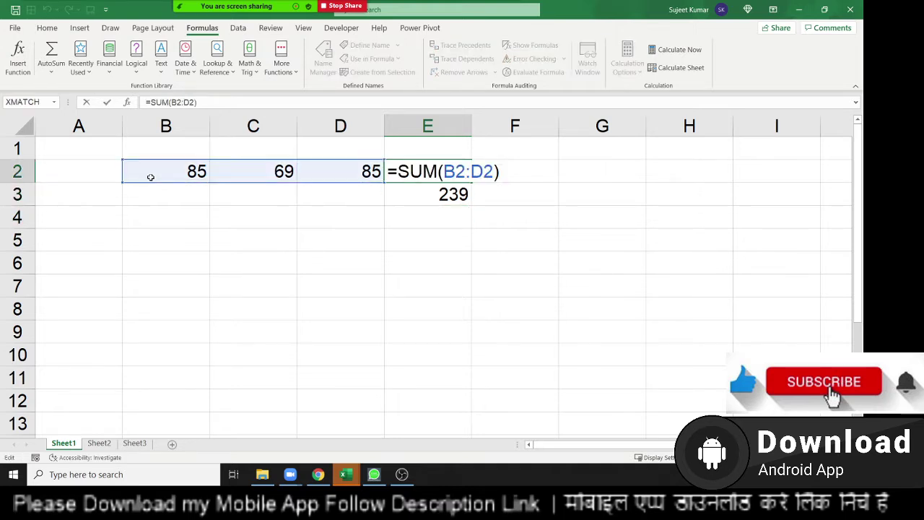
pyautogui.press('Return')
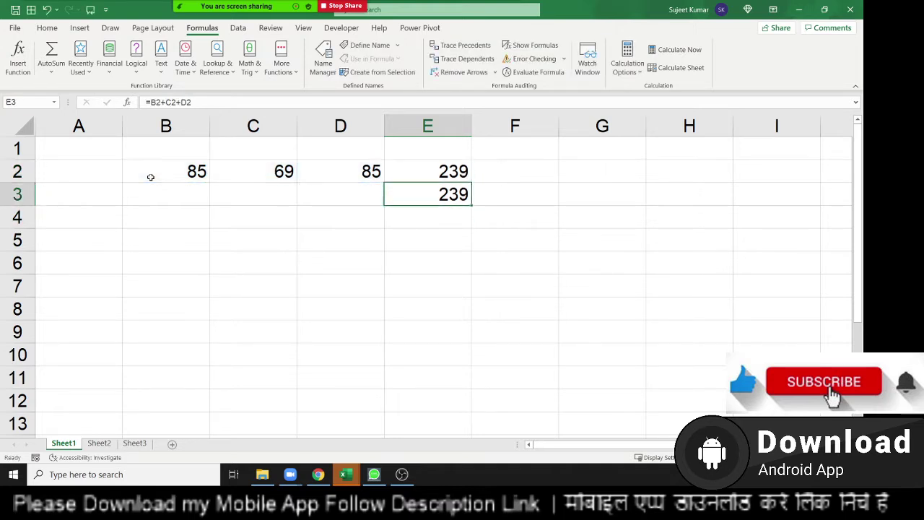
pyautogui.press('F2')
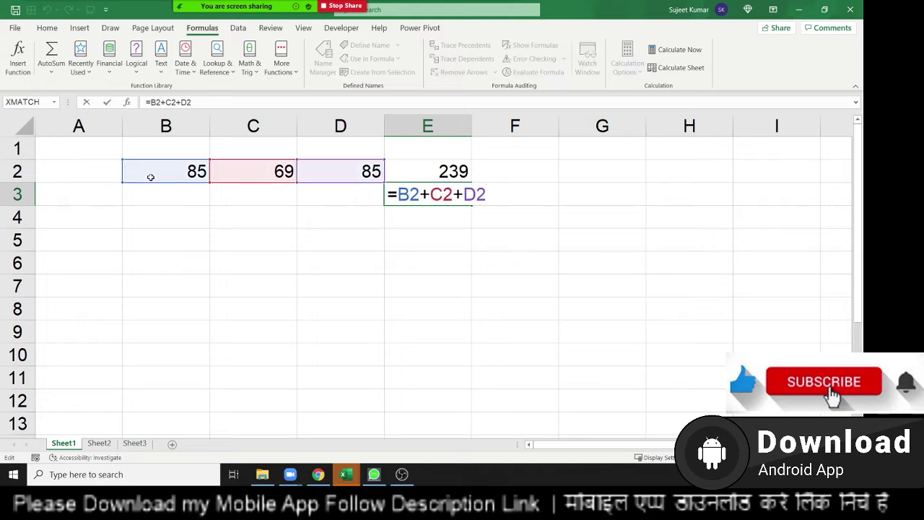
pyautogui.press('Escape')
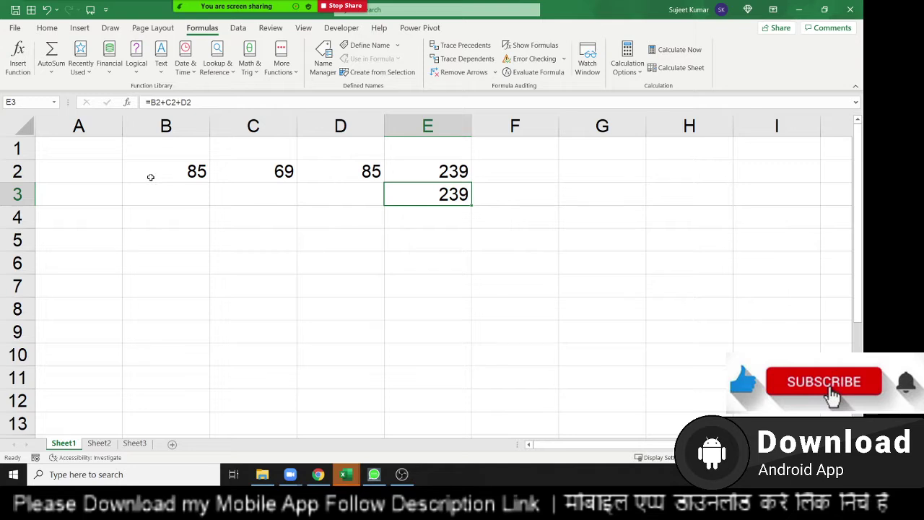
pyautogui.press('F2')
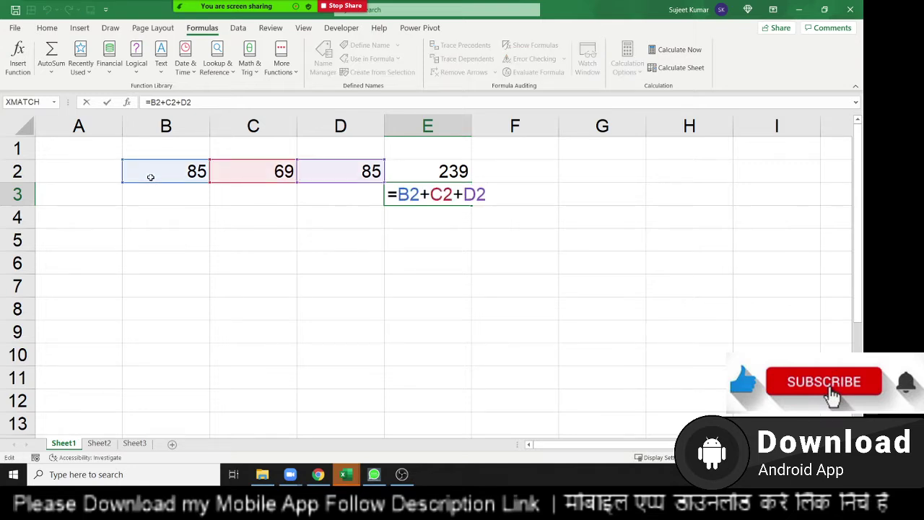
pyautogui.press('Escape')
pyautogui.press('Up')
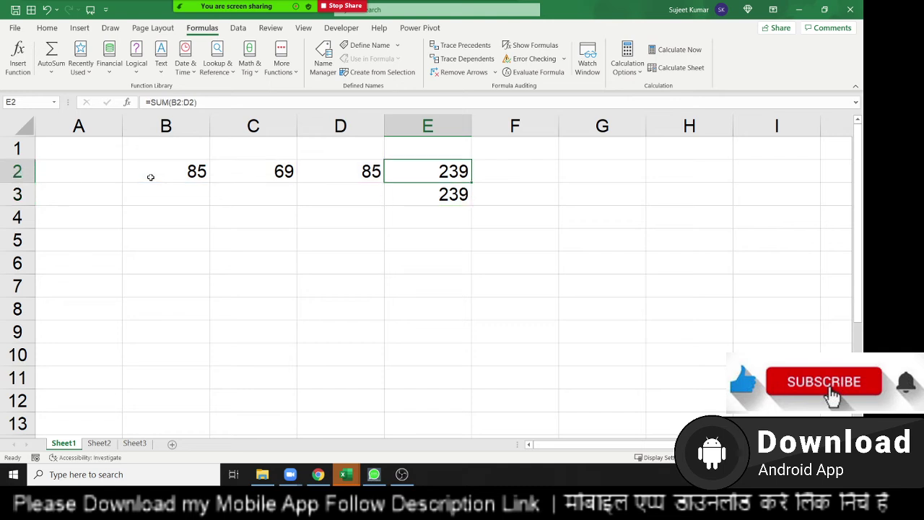
pyautogui.press('F2')
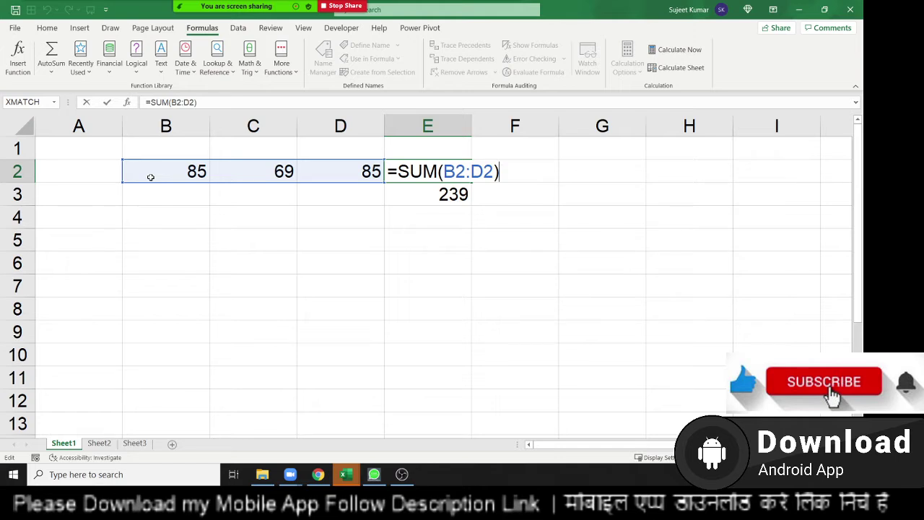
pyautogui.press('Escape')
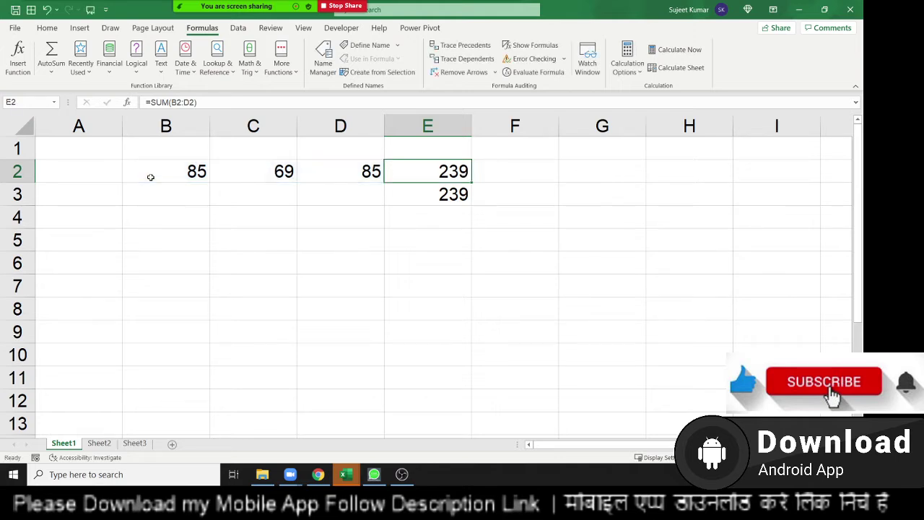
pyautogui.press('Right')
pyautogui.press('Right')
pyautogui.press('Up')
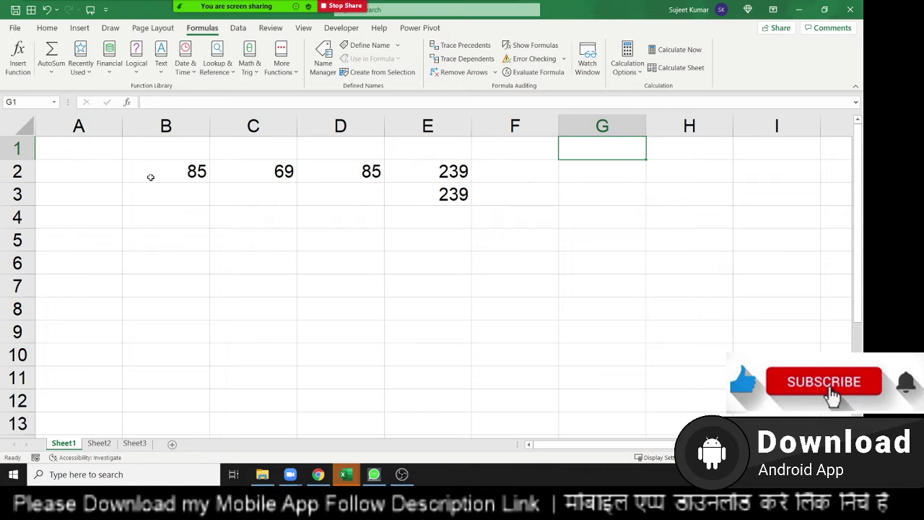
# - List the operator symbols *, - and + in cells G1 to G3
pyautogui.write('*')
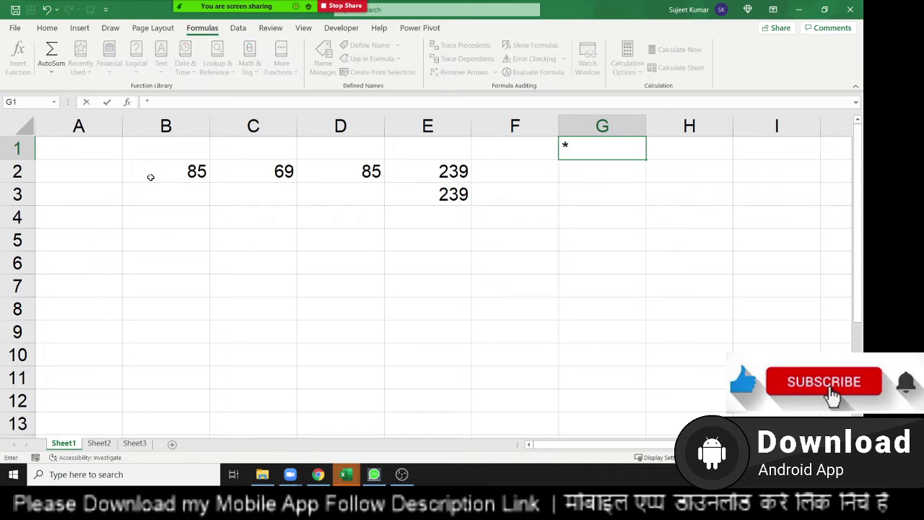
pyautogui.press('Return')
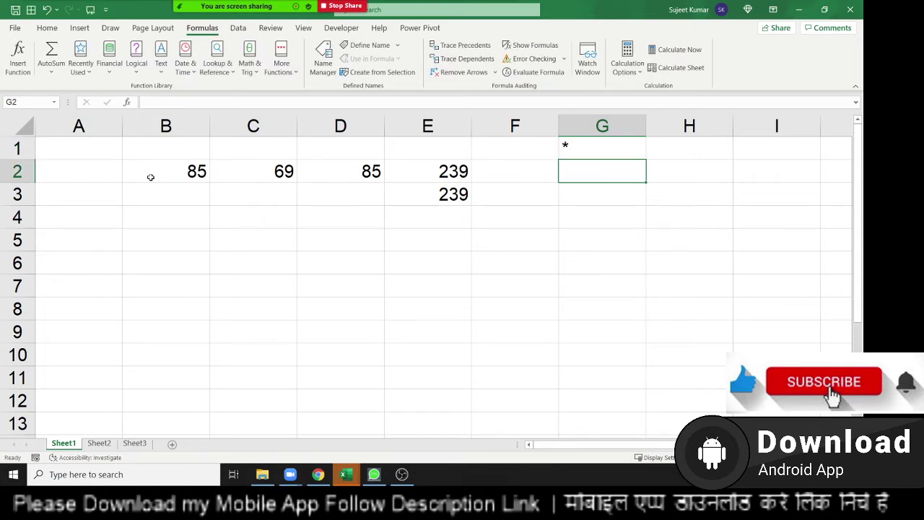
pyautogui.write('-')
pyautogui.press('Return')
pyautogui.write('+')
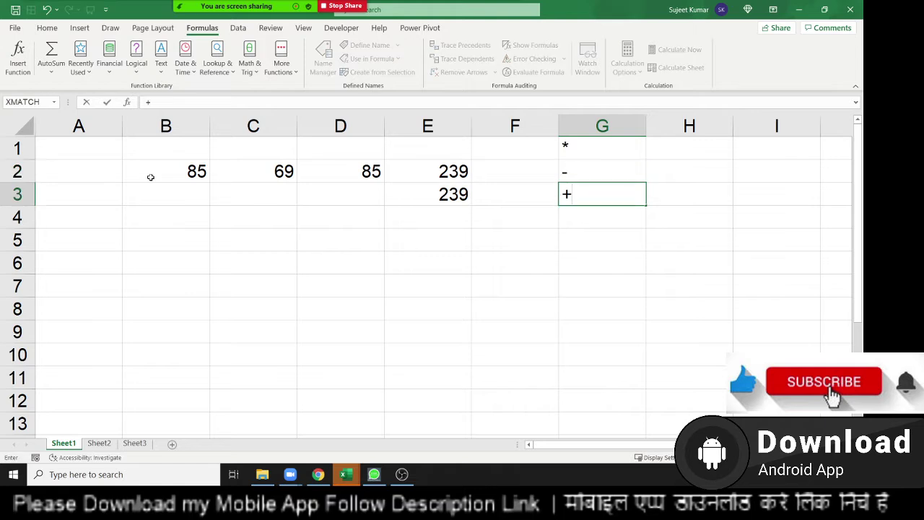
pyautogui.press('Return')
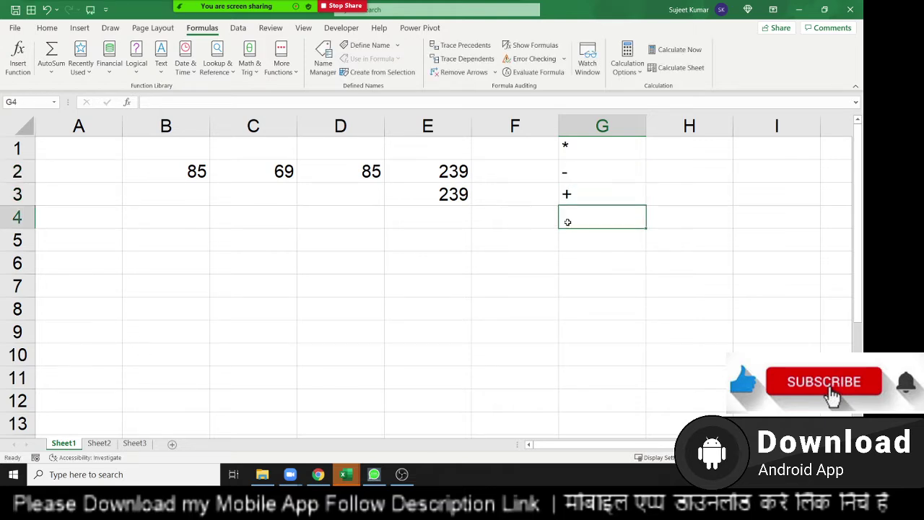
# - Add / in G4 and ^ in G5, then select the operator list G1:G5
pyautogui.doubleClick(583, 223)
pyautogui.write('/')
pyautogui.press('Return')
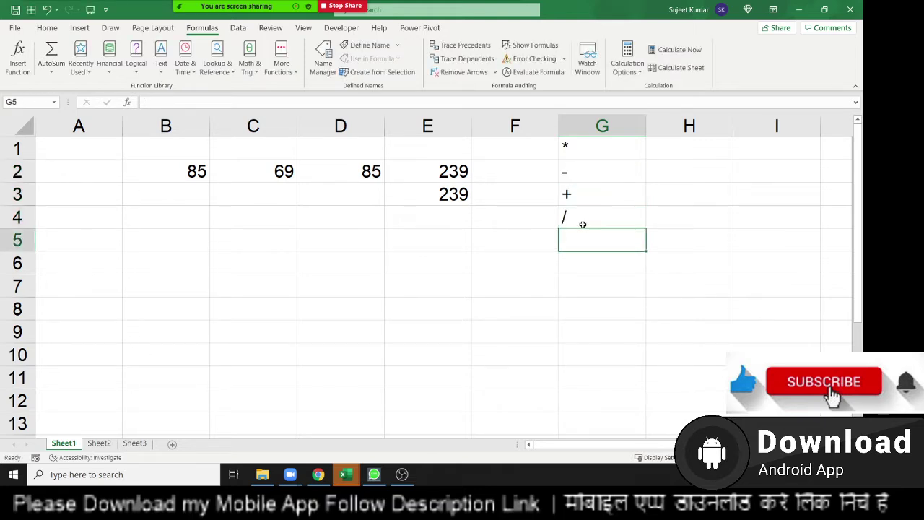
pyautogui.write('^')
pyautogui.press('Return')
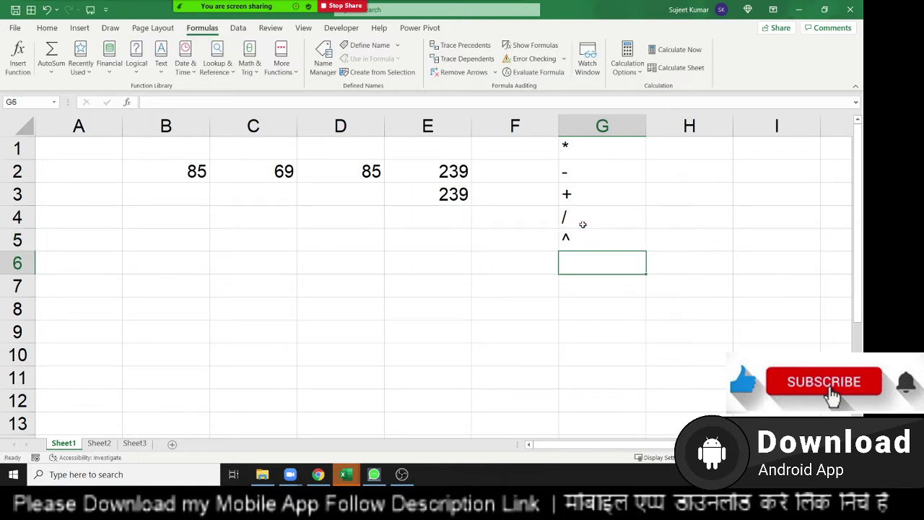
pyautogui.press('Up')
pyautogui.hotkey('shift', 'Up')
pyautogui.hotkey('shift', 'Up')
pyautogui.hotkey('shift', 'Up')
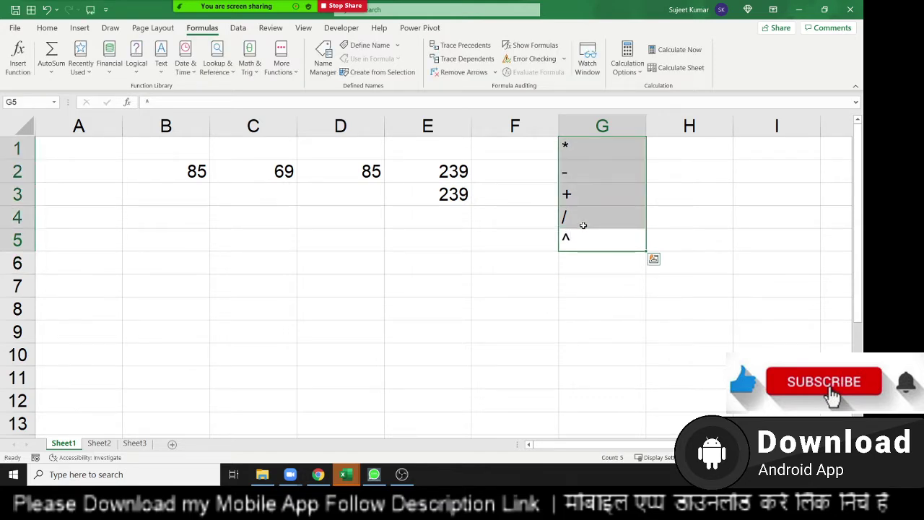
pyautogui.press('Left')
pyautogui.press('Left')
pyautogui.press('Left')
pyautogui.press('Left')
pyautogui.press('Left')
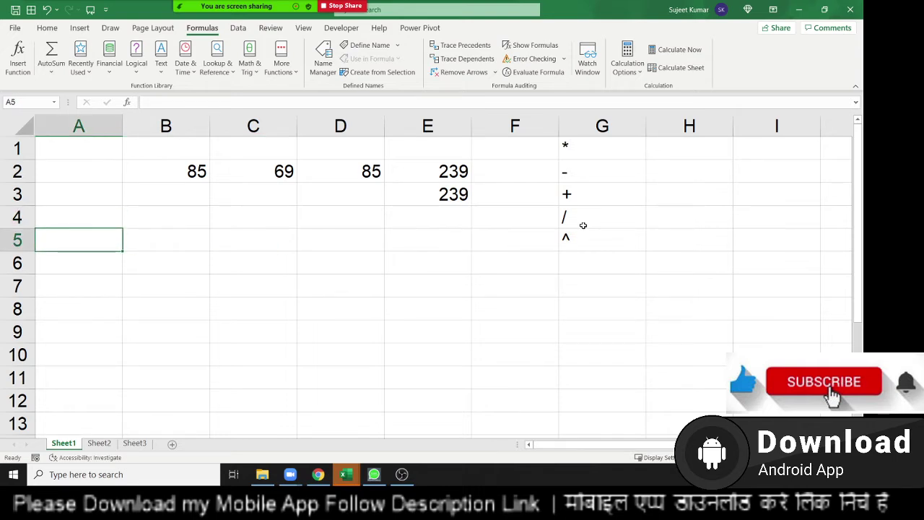
# - Enter the headings Ex-1, Q1 and Q2 in A5, B5 and C5
pyautogui.write('Ex-1')
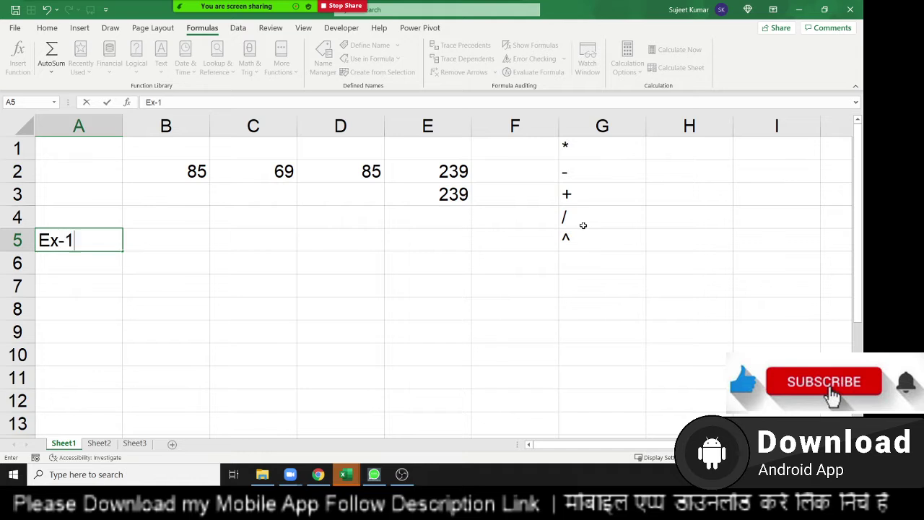
pyautogui.press('Tab')
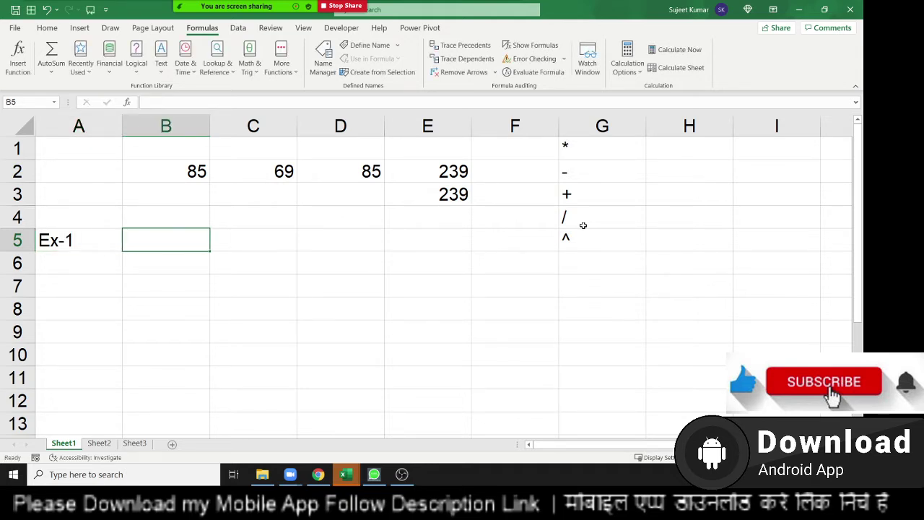
pyautogui.write('Q1')
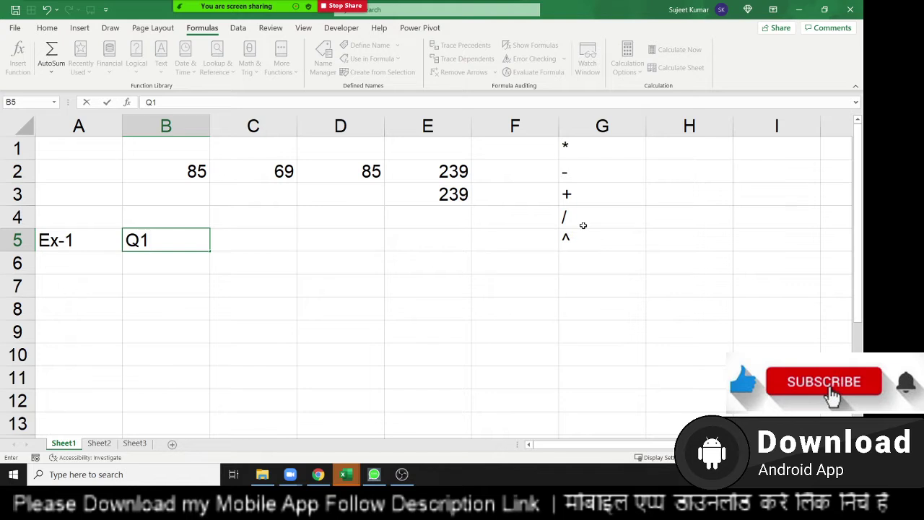
pyautogui.press('Tab')
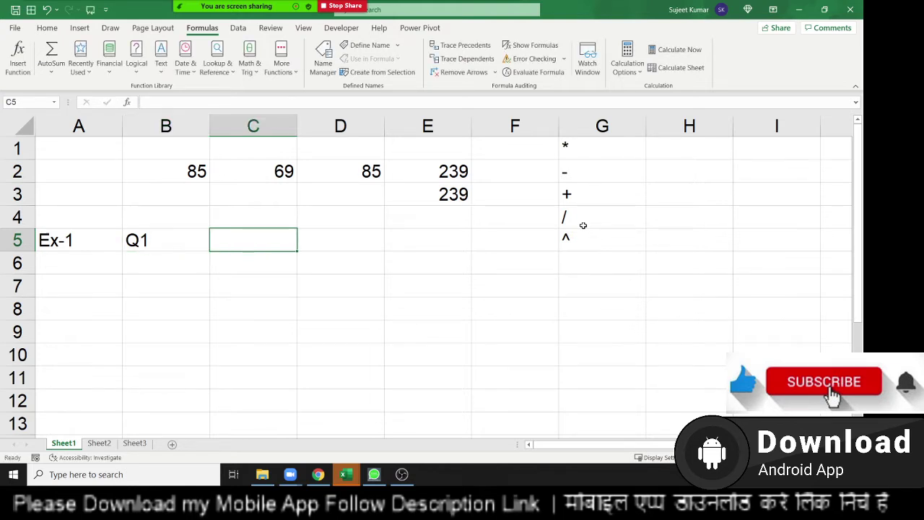
pyautogui.write('Q2')
pyautogui.press('Tab')
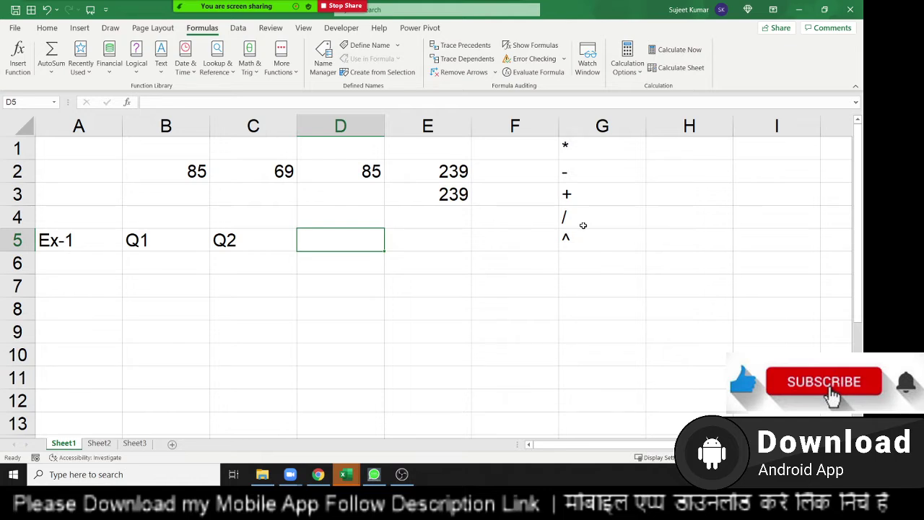
# - Enter 85 in B6 and 62 in C6, and add the heading Gr in D5
pyautogui.press('Left')
pyautogui.press('Left')
pyautogui.press('Left')
pyautogui.press('Right')
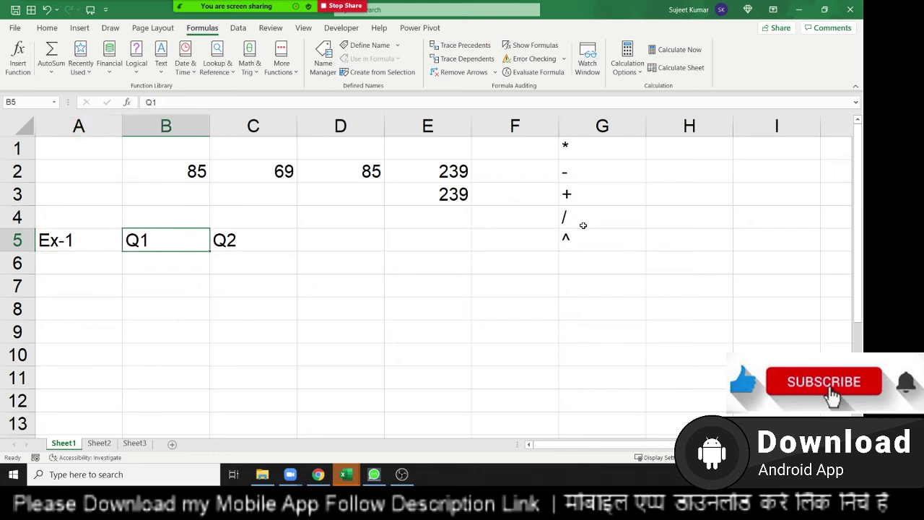
pyautogui.press('Right')
pyautogui.press('Down')
pyautogui.press('Left')
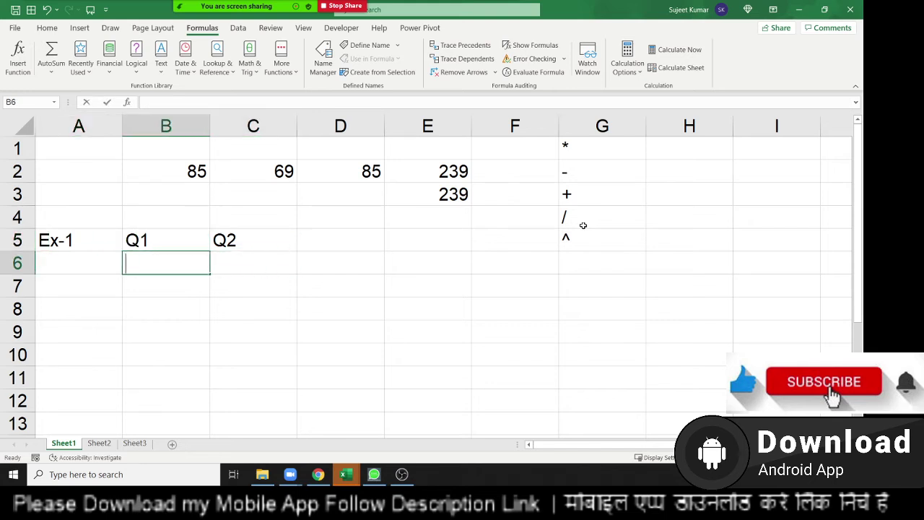
pyautogui.write('85')
pyautogui.press('Tab')
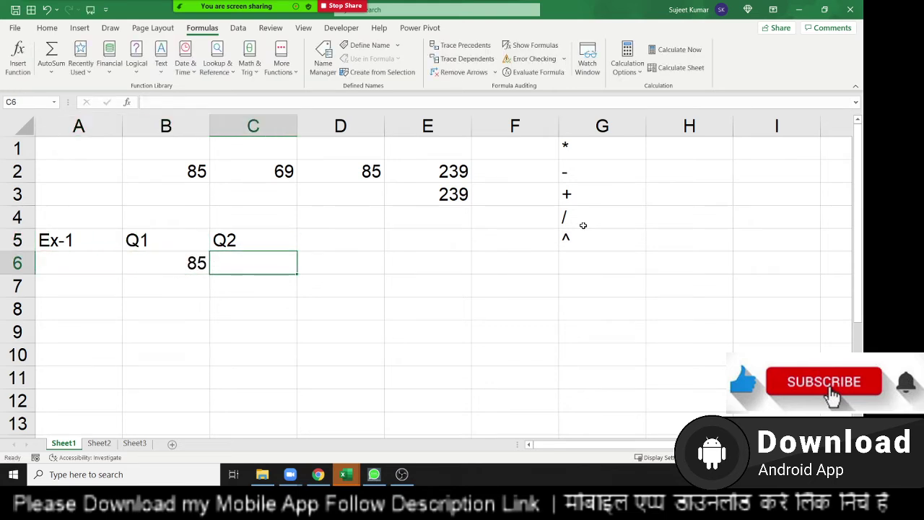
pyautogui.write('62')
pyautogui.press('Tab')
pyautogui.press('Up')
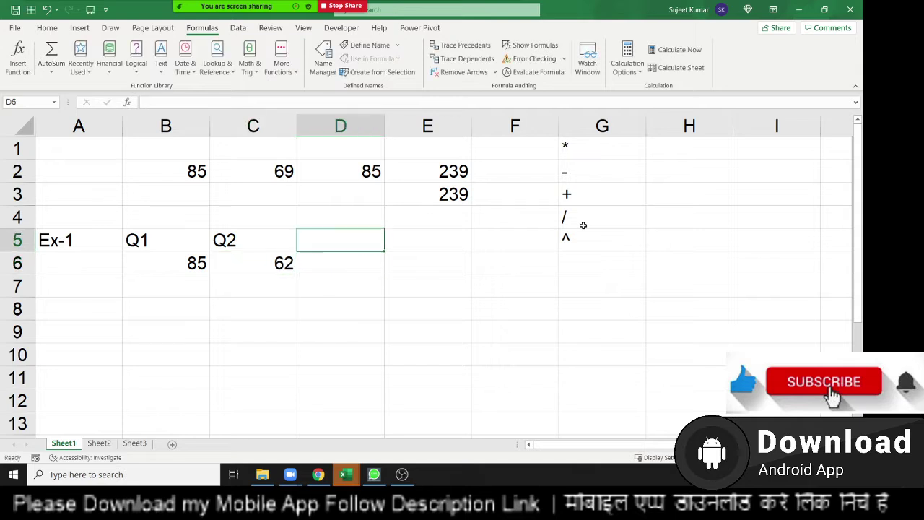
pyautogui.write('Gr')
pyautogui.press('Return')
pyautogui.press('Return')
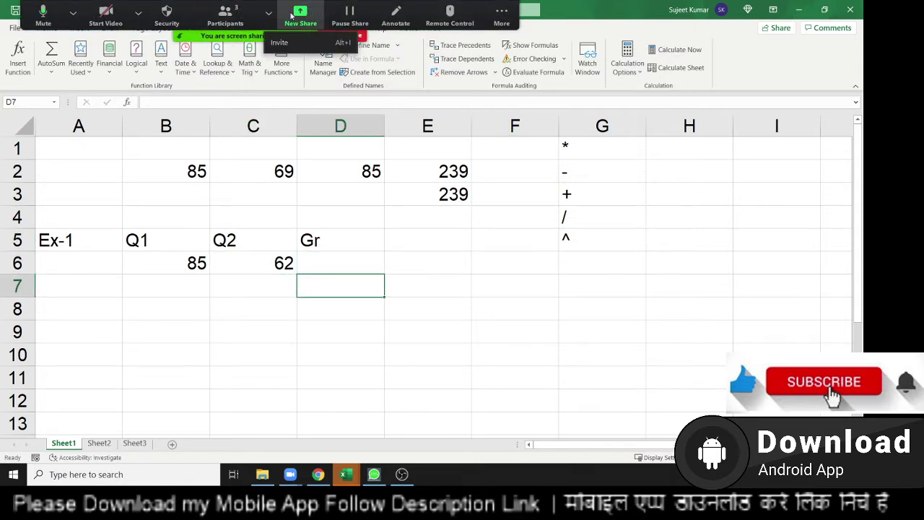
# - Use Zoom's pen to write (Q2 − Q1) over Q1 as a fraction beside the Ex-1 data
pyautogui.click(395, 15)
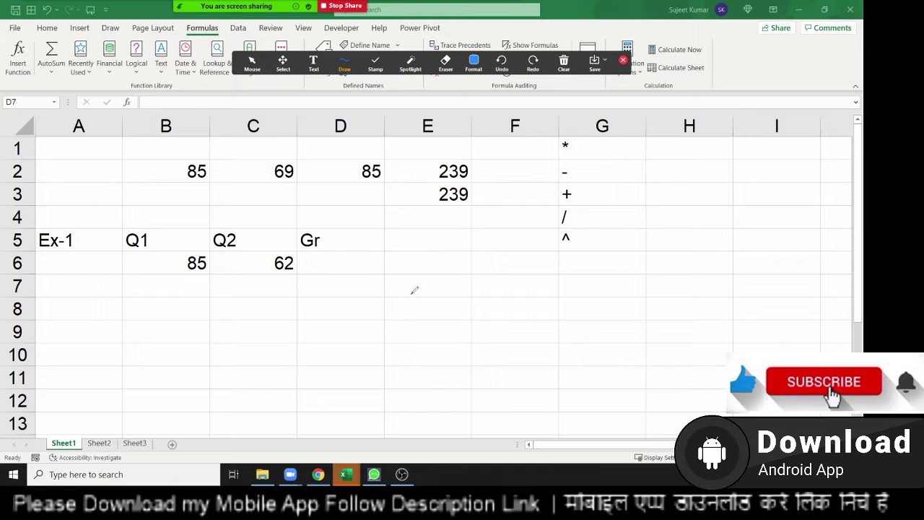
pyautogui.moveTo(402, 270)
pyautogui.mouseDown()
pyautogui.moveTo(433, 312)
pyautogui.moveTo(444, 265)
pyautogui.moveTo(477, 311)
pyautogui.moveTo(527, 286)
pyautogui.moveTo(577, 280)
pyautogui.moveTo(604, 294)
pyautogui.mouseUp()
pyautogui.moveTo(604, 258); pyautogui.dragTo(614, 315)
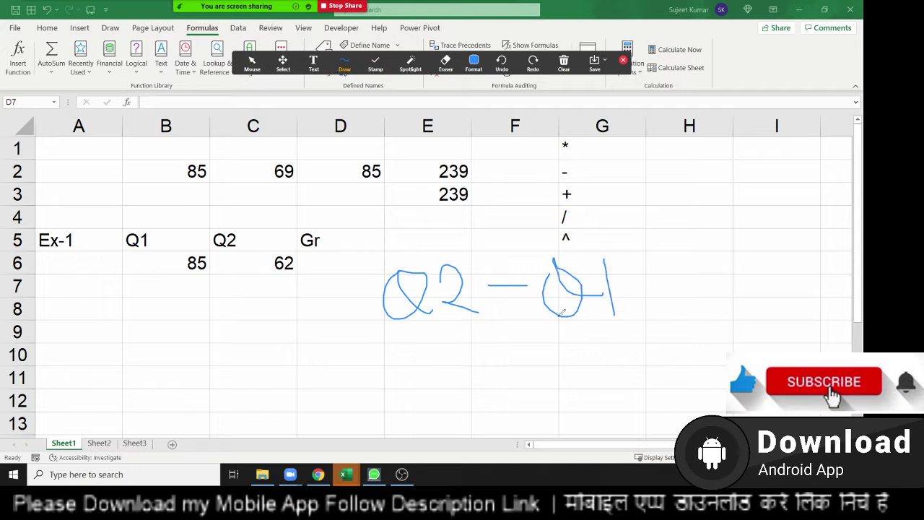
pyautogui.moveTo(393, 333); pyautogui.dragTo(649, 315)
pyautogui.moveTo(505, 336); pyautogui.dragTo(564, 374)
pyautogui.moveTo(571, 336); pyautogui.dragTo(570, 382)
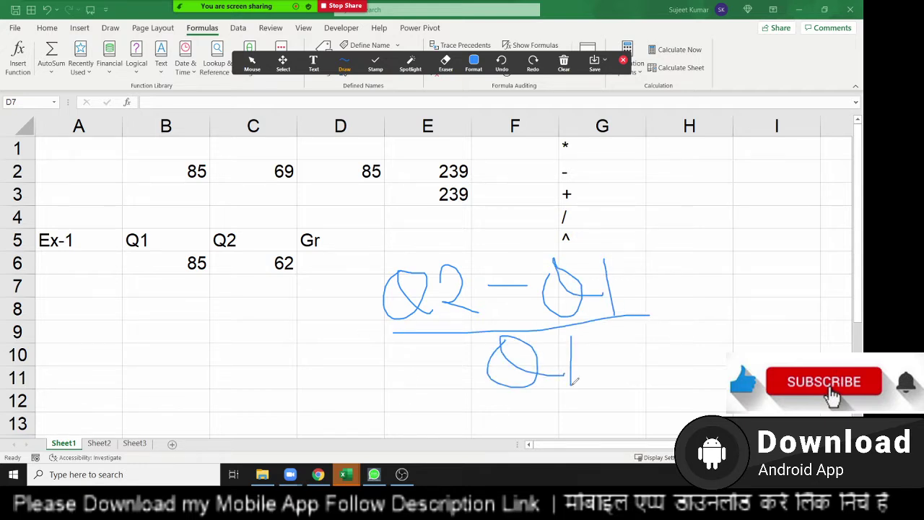
pyautogui.click(432, 317)
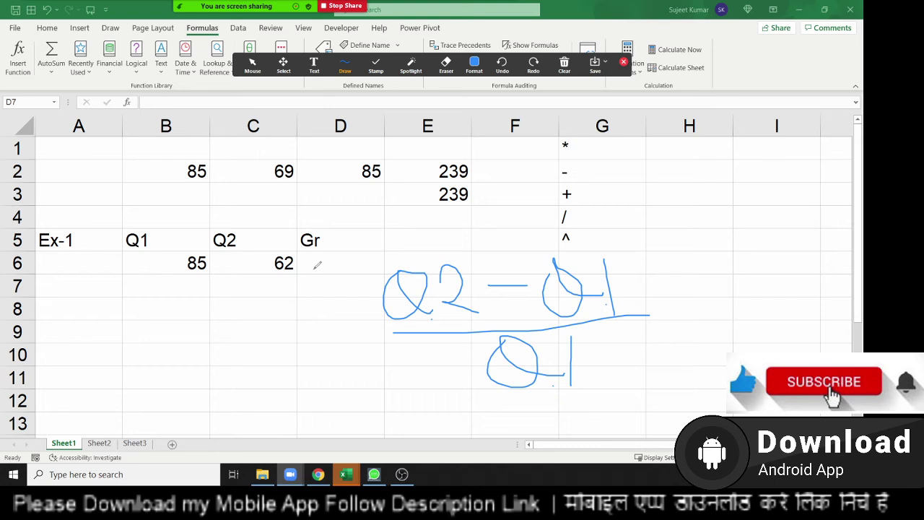
# - Return to the cells and start the growth formula C6-B6/B6 in D6
pyautogui.click(253, 65)
pyautogui.click(333, 263)
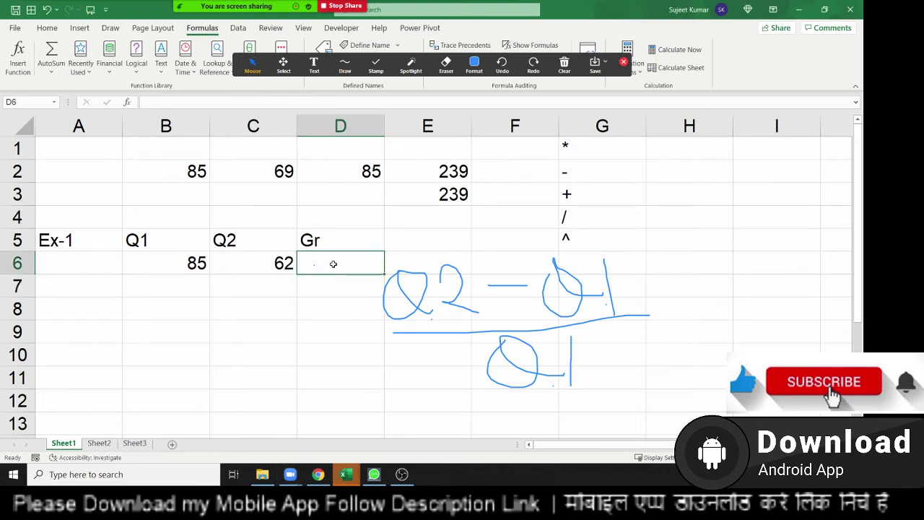
pyautogui.write('=')
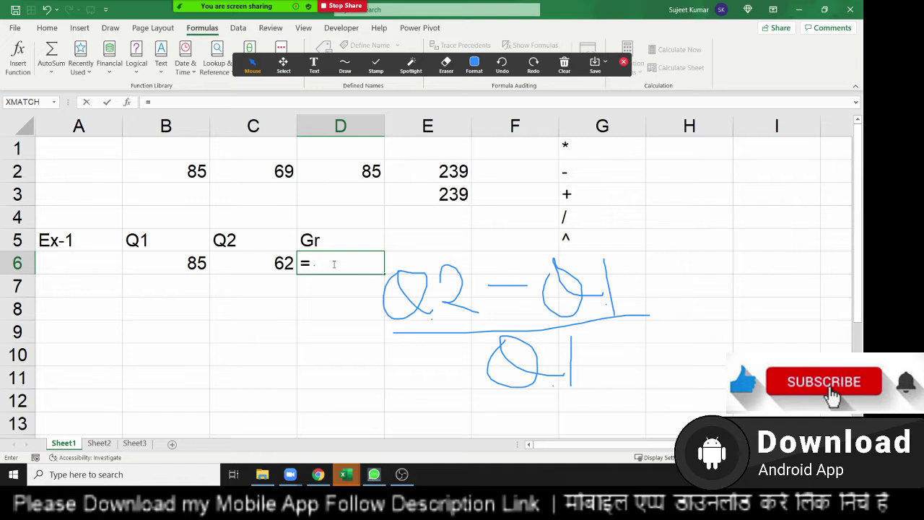
pyautogui.press('Left')
pyautogui.write('-')
pyautogui.press('Left')
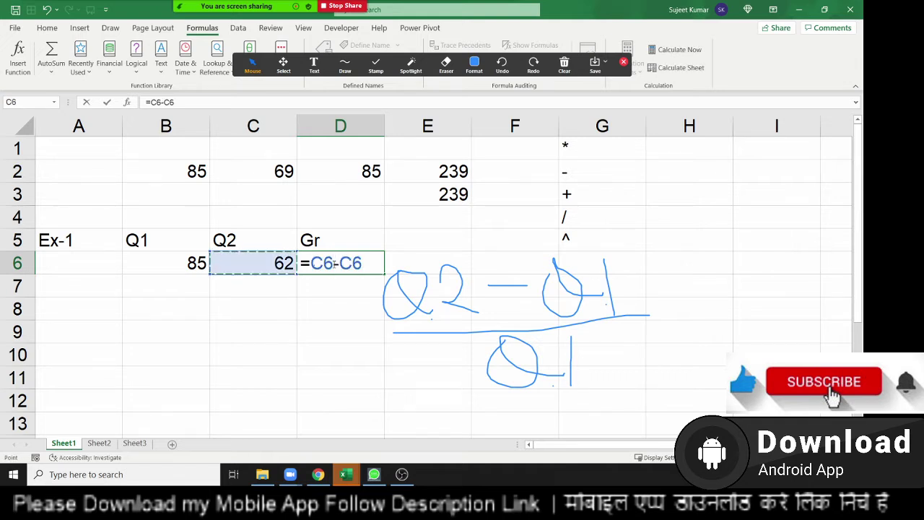
pyautogui.press('Left')
pyautogui.write('/')
pyautogui.press('Left')
pyautogui.press('Left')
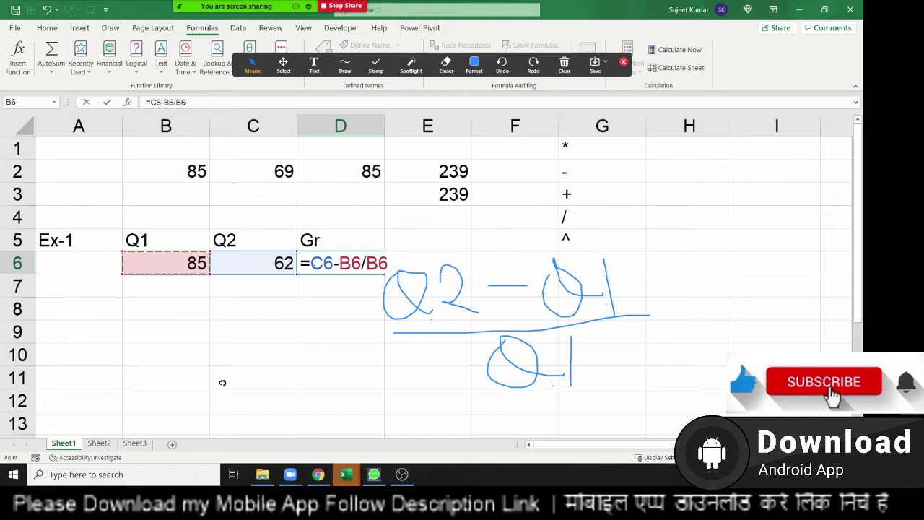
# - Correct D6 to =(C6-B6)/B6 and format it as a percentage, showing -27%
pyautogui.click(311, 263)
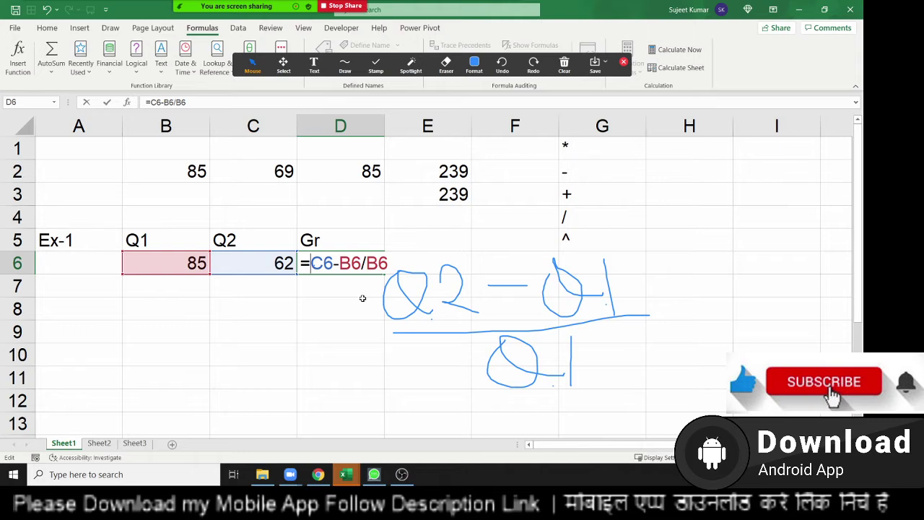
pyautogui.write('(')
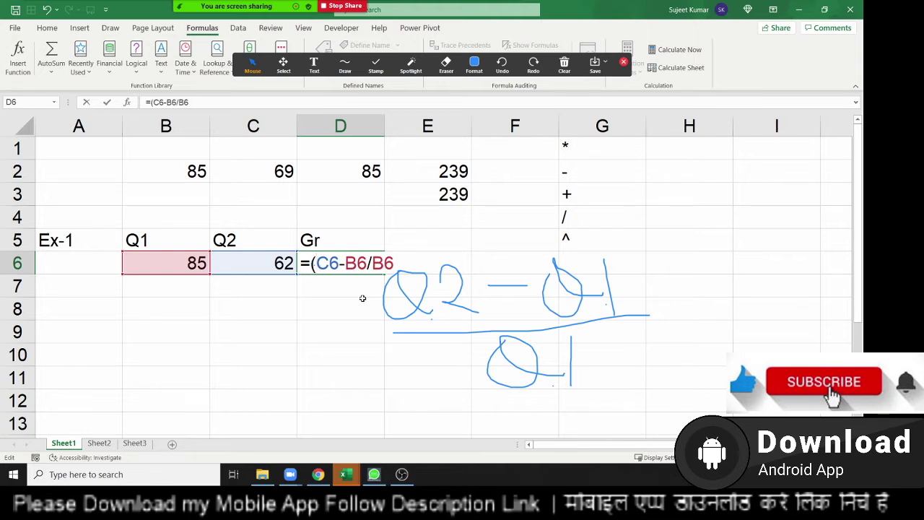
pyautogui.press('Right')
pyautogui.press('Right')
pyautogui.press('Right')
pyautogui.press('Right')
pyautogui.press('Right')
pyautogui.write(')')
pyautogui.press('Return')
pyautogui.press('Up')
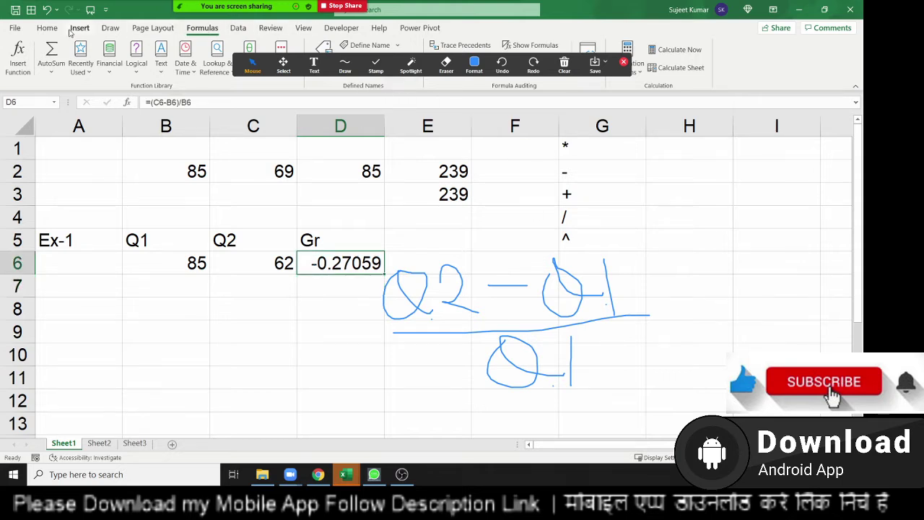
pyautogui.hotkey('ctrl', 'shift', '5')
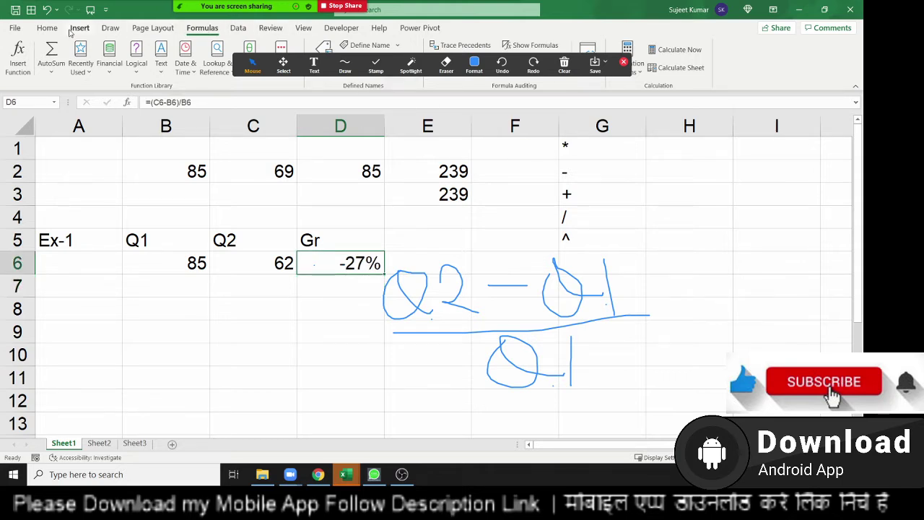
# - Erase the handwritten annotations and enter the heading Ex-2 in A9
pyautogui.click(571, 68)
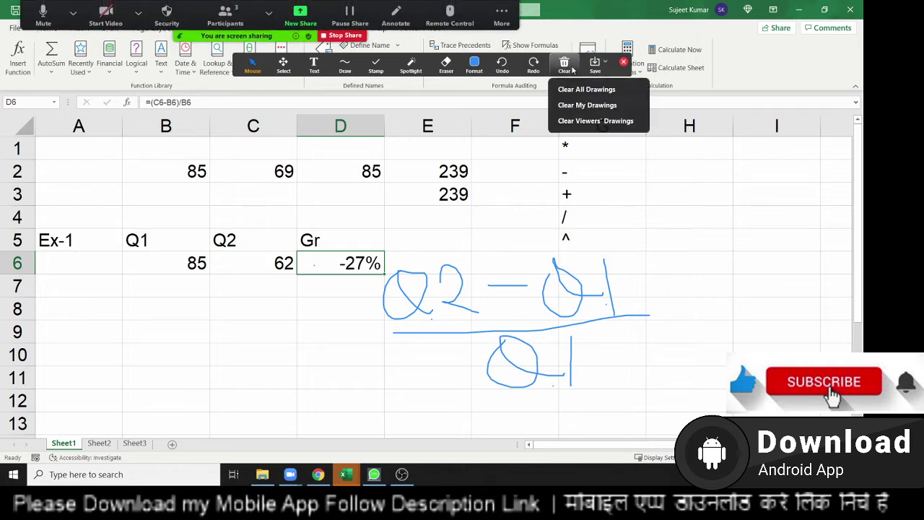
pyautogui.click(575, 105)
pyautogui.scroll(-2, 122, 283)
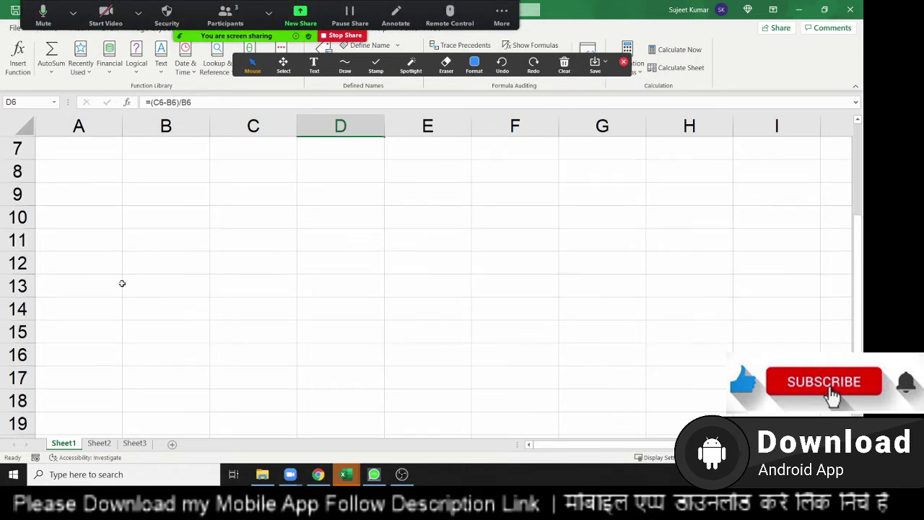
pyautogui.click(73, 207)
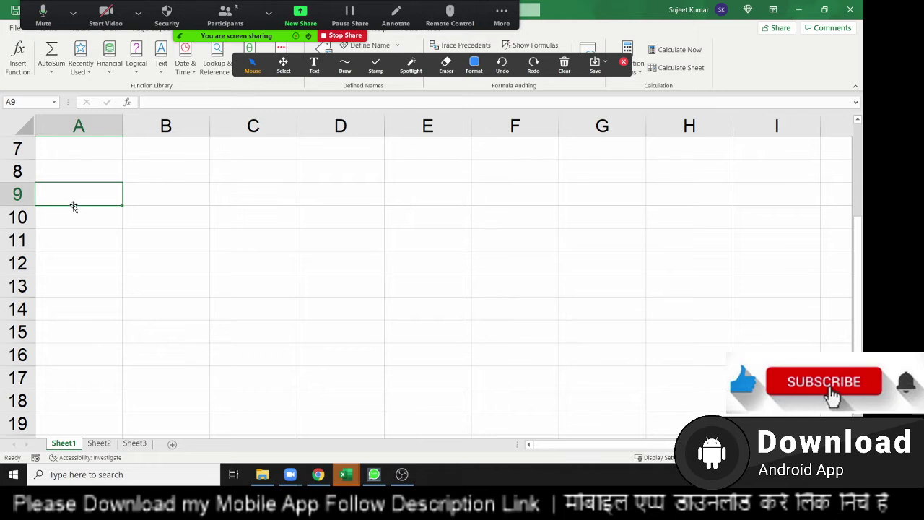
pyautogui.write('Ex-')
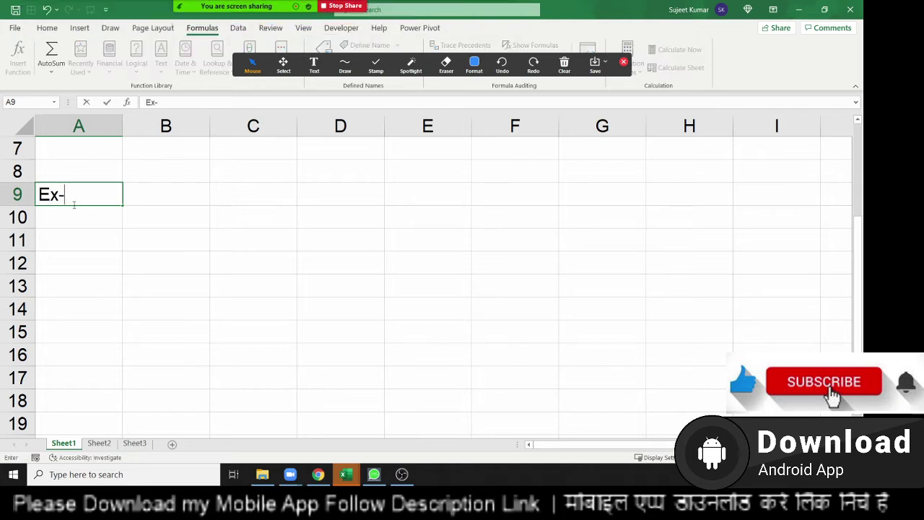
pyautogui.write('2')
pyautogui.press('Return')
# - Add the label P with value 50000 and the label R with value 7%
pyautogui.press('Tab')
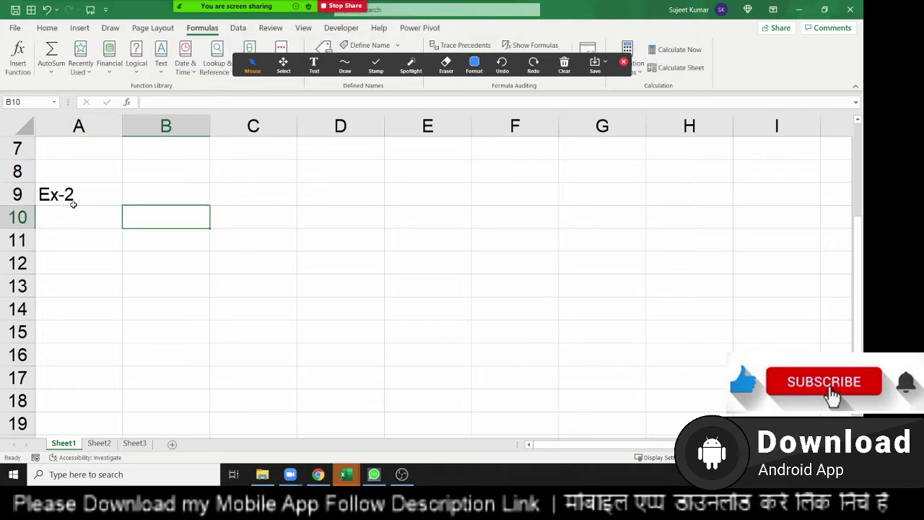
pyautogui.write('P')
pyautogui.press('Tab')
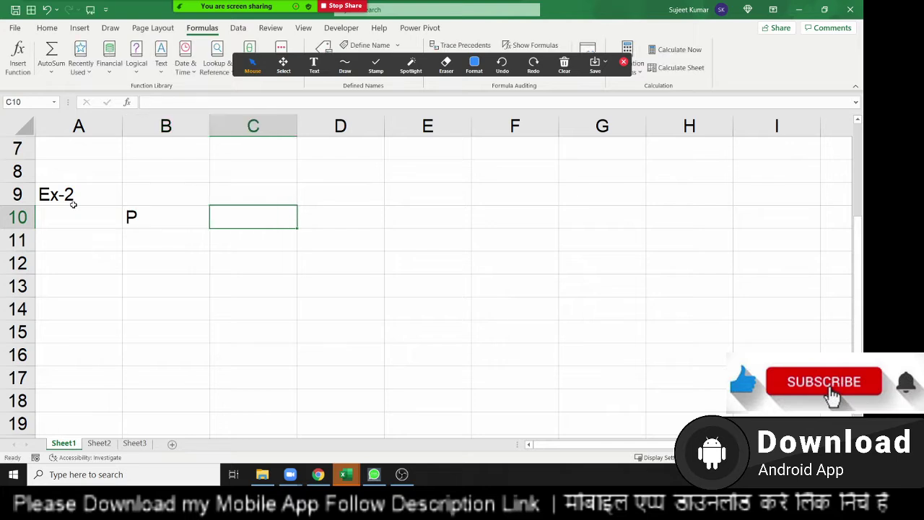
pyautogui.write('50000')
pyautogui.press('Return')
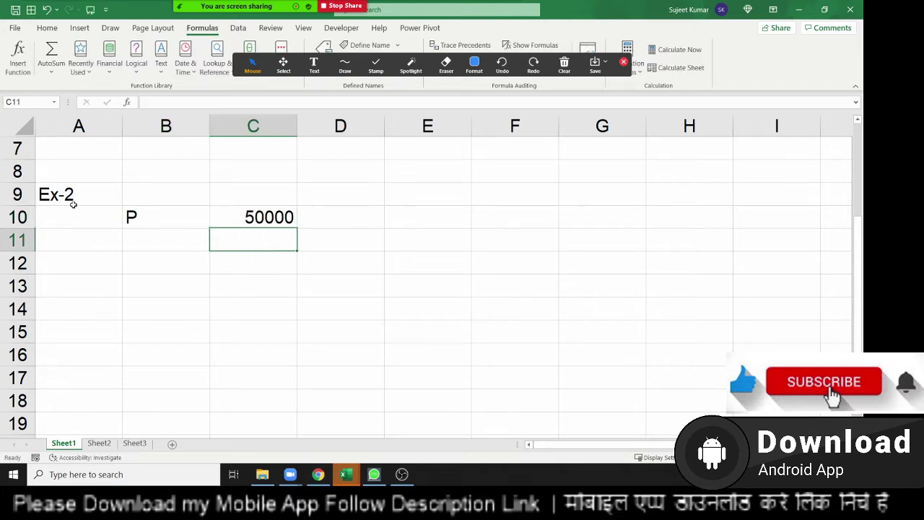
pyautogui.press('Left')
pyautogui.write('R')
pyautogui.press('Tab')
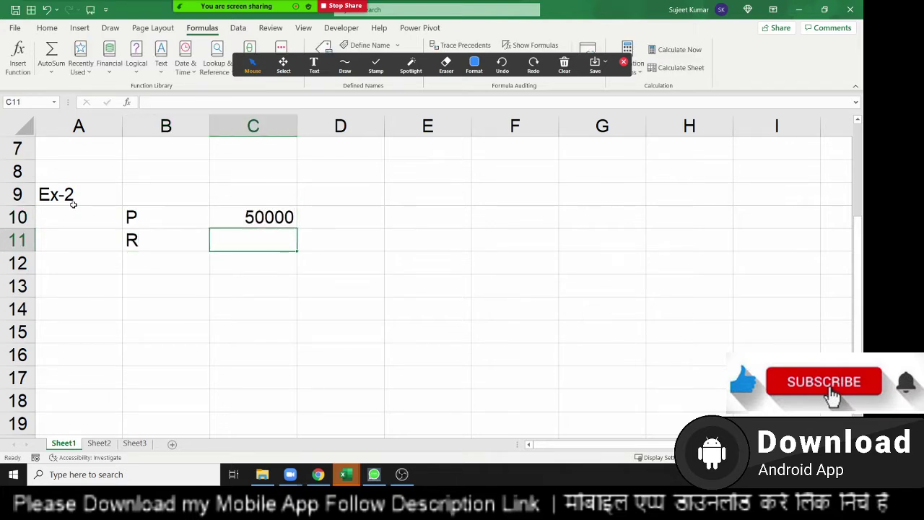
pyautogui.write('7%')
pyautogui.press('Return')
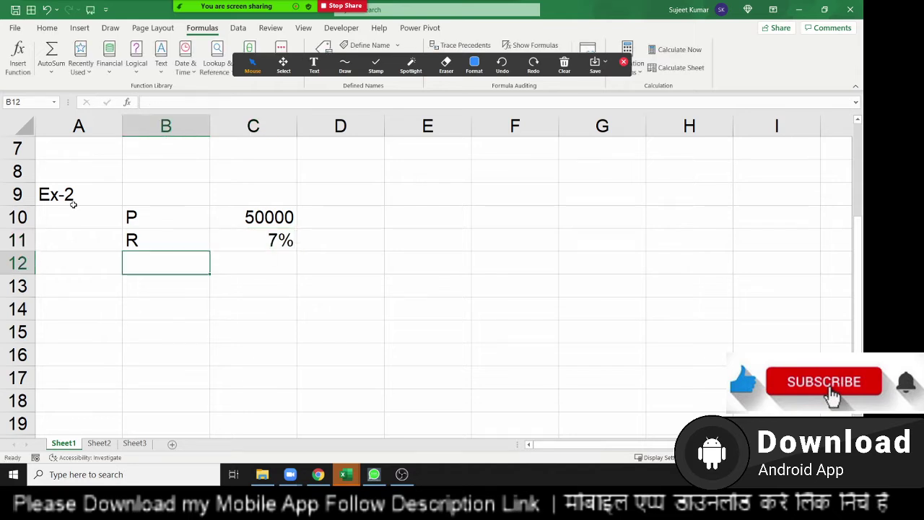
# - Add the label T with value 6 and an Amt label in row 14
pyautogui.write('T')
pyautogui.press('Tab')
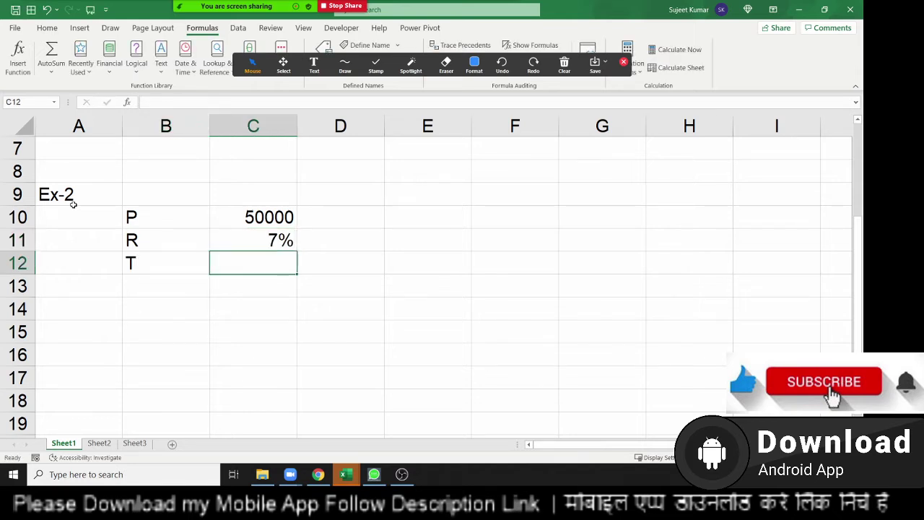
pyautogui.write('6')
pyautogui.press('Return')
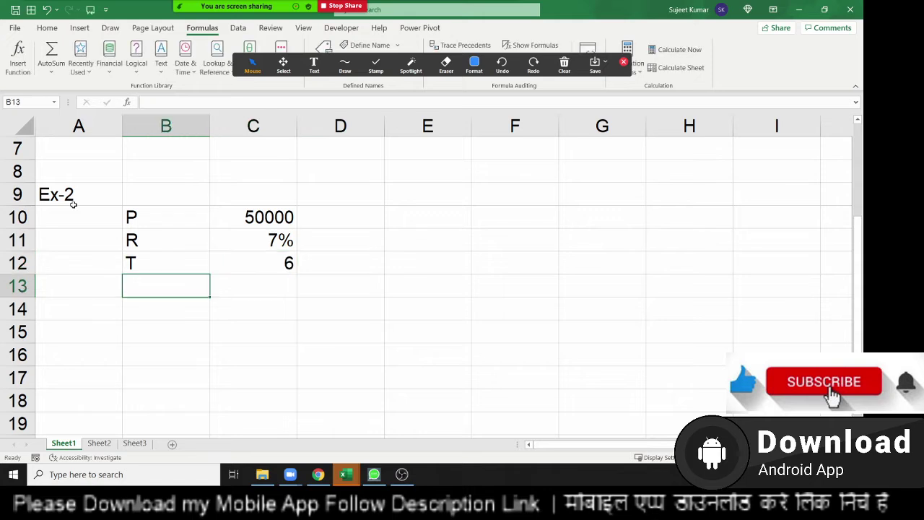
pyautogui.press('Return')
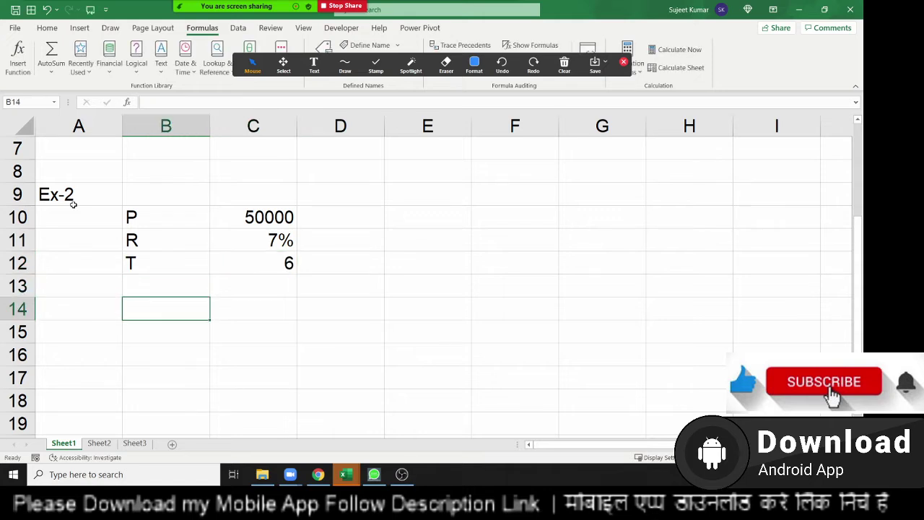
pyautogui.write('Amt')
pyautogui.press('Tab')
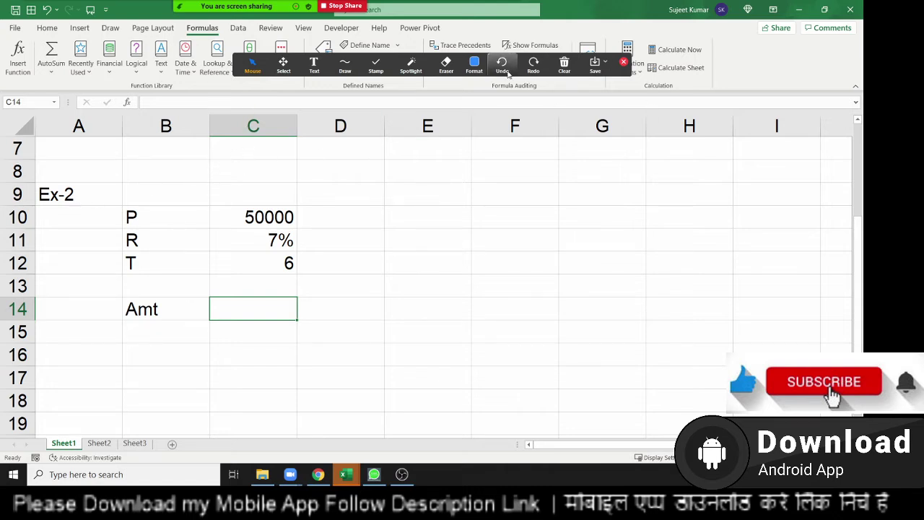
# - Use Zoom's pen to write A = P(1 + r/n)^(t×n) beside the Ex-2 data
pyautogui.click(397, 72)
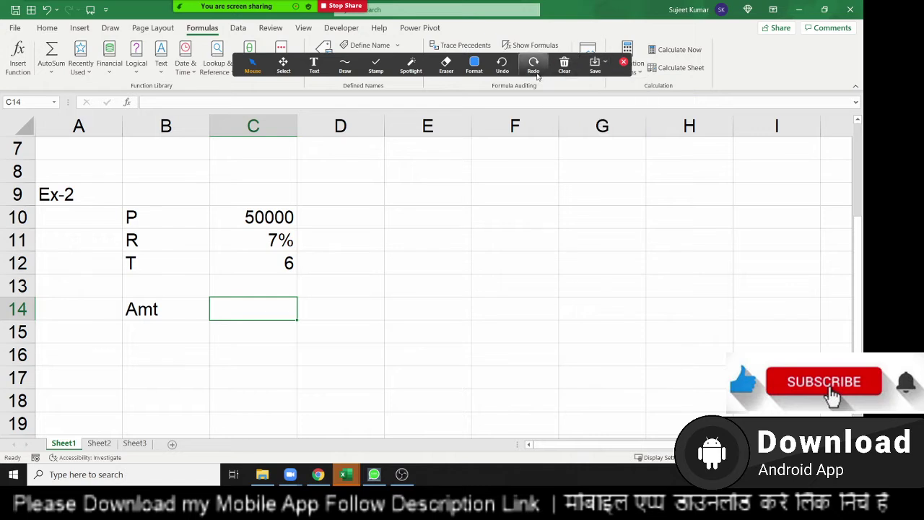
pyautogui.click(345, 70)
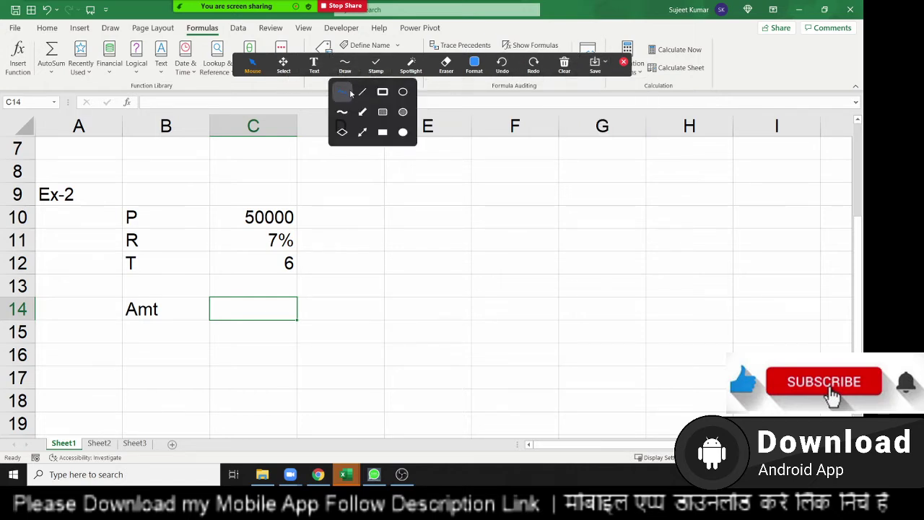
pyautogui.click(398, 68)
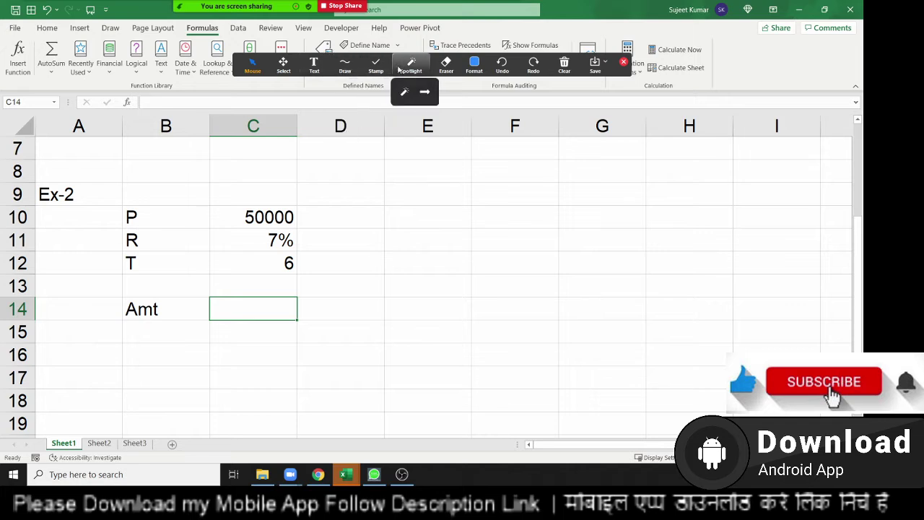
pyautogui.click(623, 61)
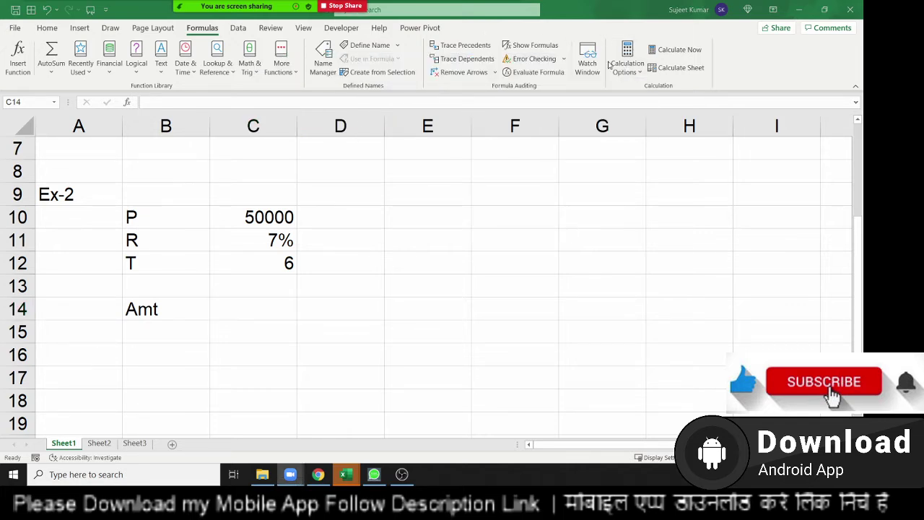
pyautogui.click(501, 15)
pyautogui.click(396, 14)
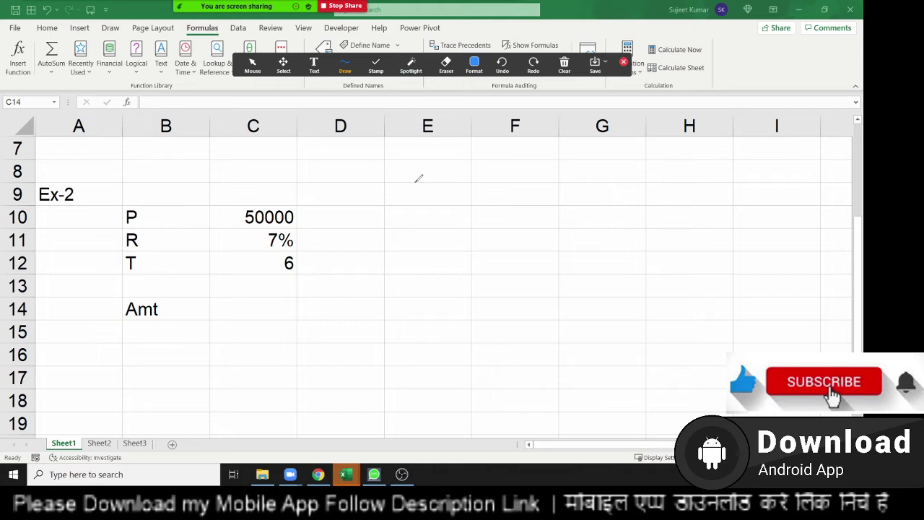
pyautogui.moveTo(416, 181)
pyautogui.mouseDown()
pyautogui.moveTo(426, 225)
pyautogui.moveTo(434, 174)
pyautogui.moveTo(439, 209)
pyautogui.moveTo(449, 193)
pyautogui.moveTo(473, 190)
pyautogui.moveTo(484, 201)
pyautogui.moveTo(515, 187)
pyautogui.moveTo(509, 196)
pyautogui.moveTo(570, 205)
pyautogui.moveTo(563, 246)
pyautogui.mouseUp()
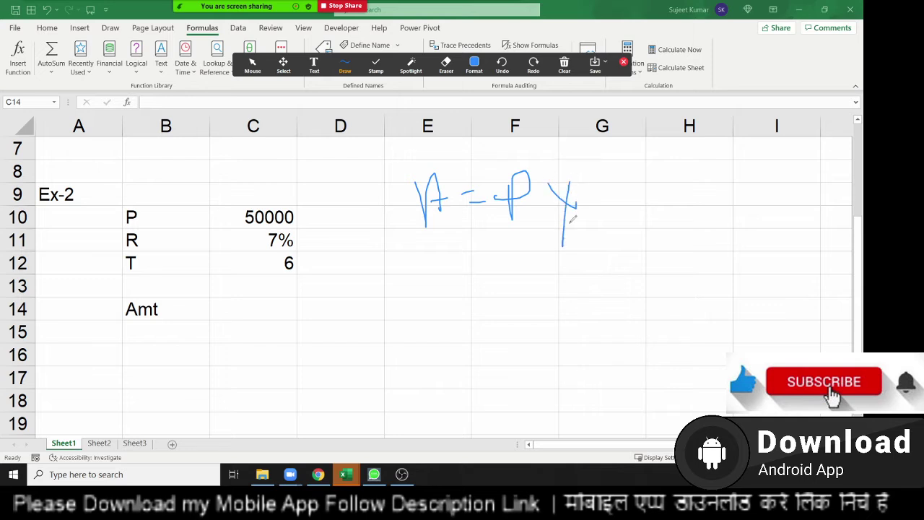
pyautogui.moveTo(579, 176)
pyautogui.mouseDown()
pyautogui.moveTo(579, 196)
pyautogui.moveTo(618, 211)
pyautogui.moveTo(591, 196)
pyautogui.moveTo(615, 182)
pyautogui.moveTo(611, 197)
pyautogui.moveTo(619, 185)
pyautogui.moveTo(634, 189)
pyautogui.moveTo(627, 218)
pyautogui.moveTo(647, 201)
pyautogui.moveTo(649, 221)
pyautogui.moveTo(658, 193)
pyautogui.mouseUp()
pyautogui.moveTo(648, 162); pyautogui.dragTo(655, 217)
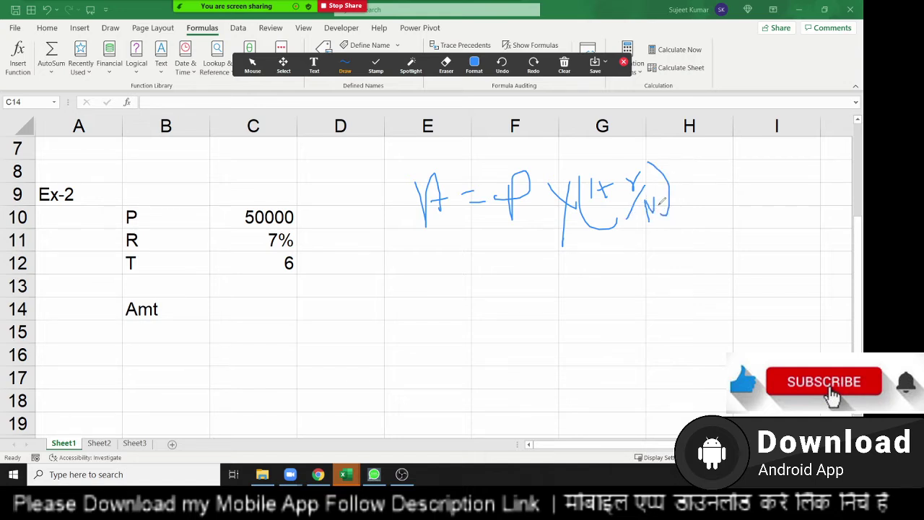
pyautogui.moveTo(655, 142)
pyautogui.mouseDown()
pyautogui.moveTo(682, 153)
pyautogui.moveTo(674, 147)
pyautogui.moveTo(720, 132)
pyautogui.moveTo(724, 114)
pyautogui.moveTo(734, 141)
pyautogui.mouseUp()
pyautogui.click(624, 63)
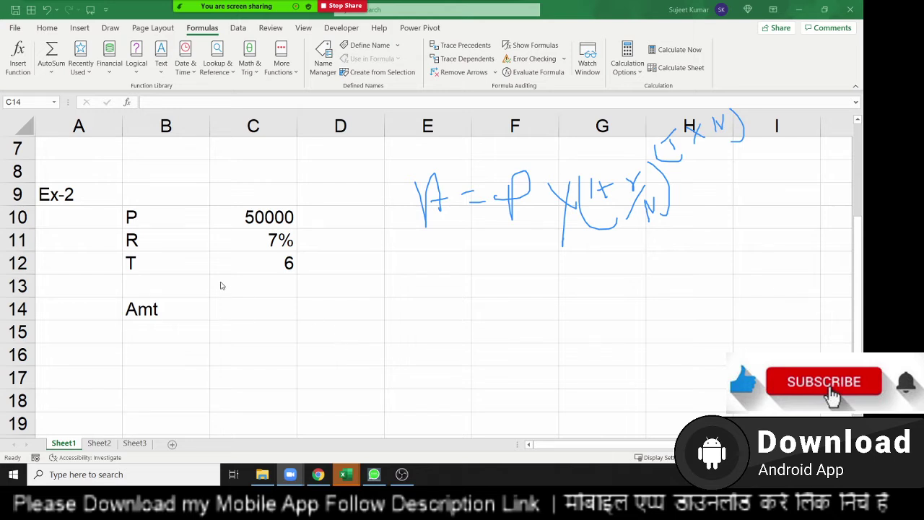
# - Compute the monthly rate C11/12 in C14 and 1 plus that rate (1.005833) in D14
pyautogui.click(230, 310)
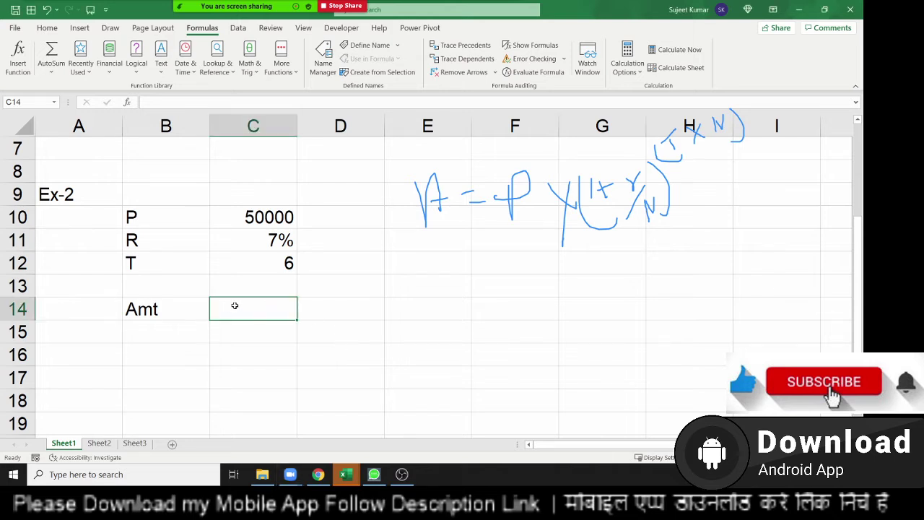
pyautogui.write('=')
pyautogui.press('Up')
pyautogui.press('Up')
pyautogui.press('Up')
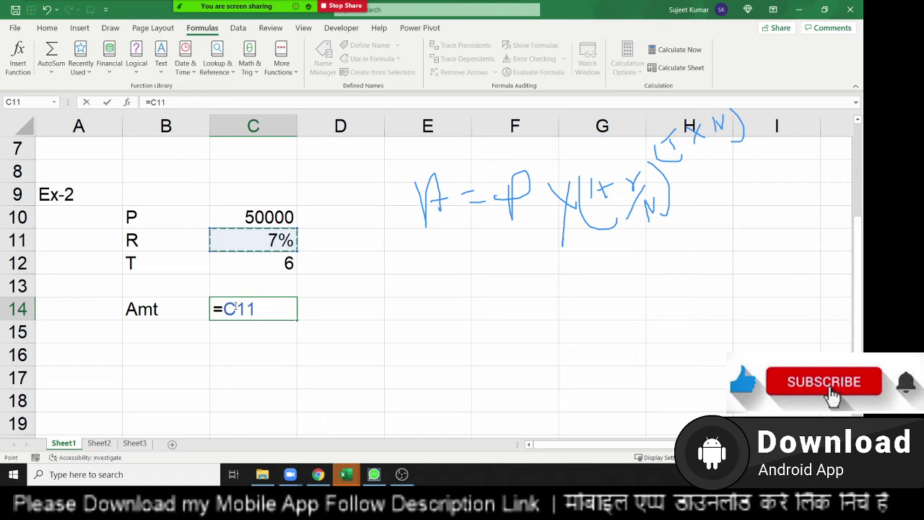
pyautogui.write('/12')
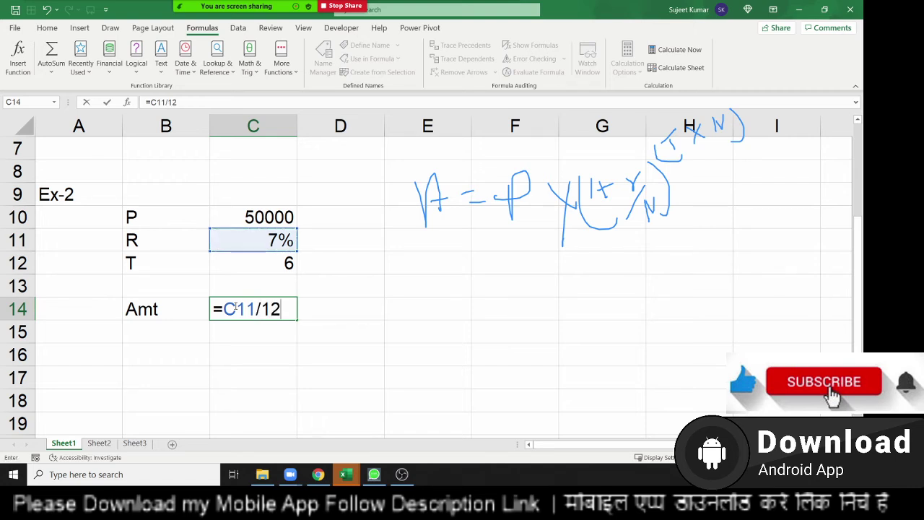
pyautogui.press('Tab')
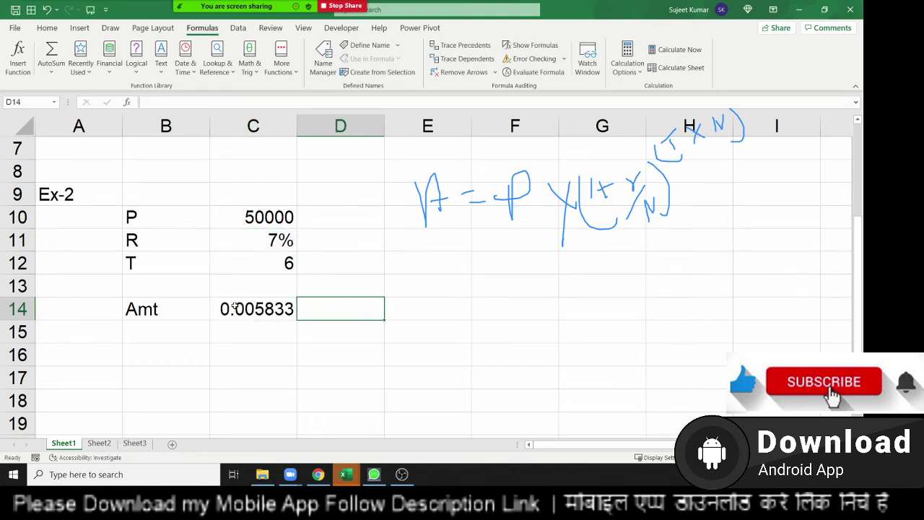
pyautogui.write('=1+')
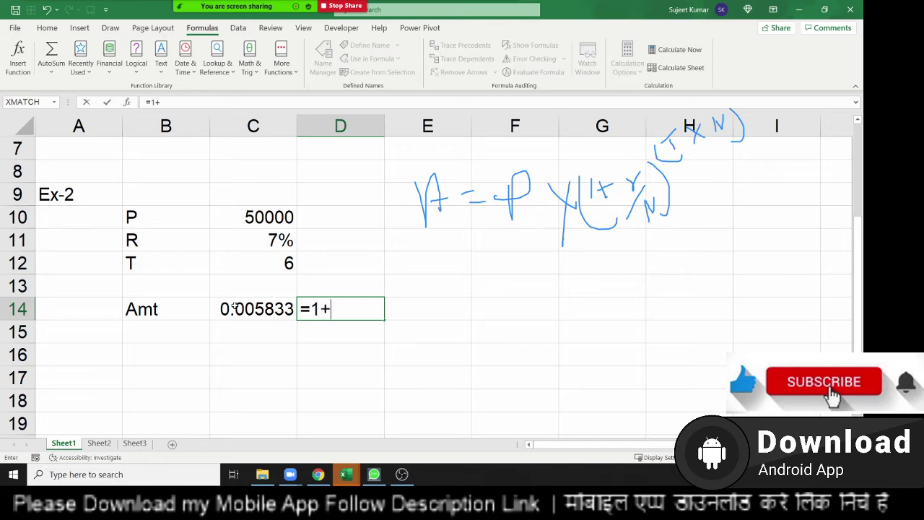
pyautogui.click(234, 306)
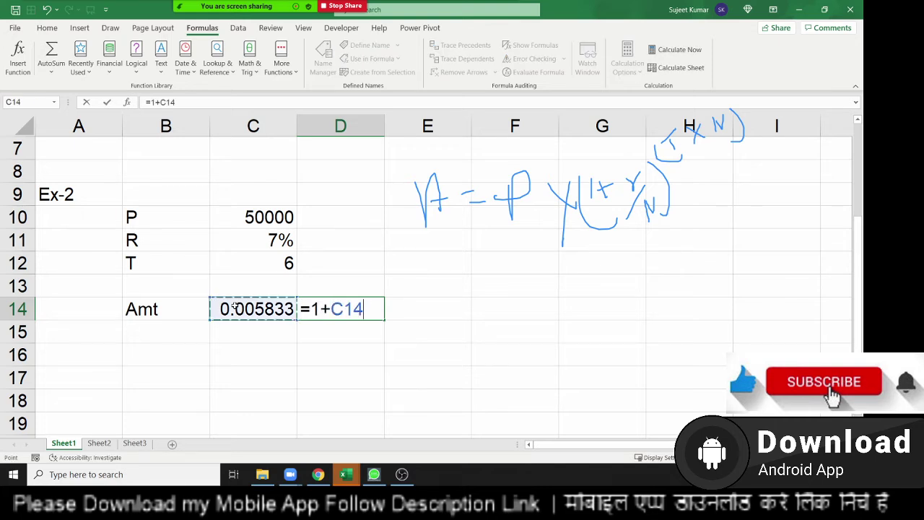
pyautogui.press('Return')
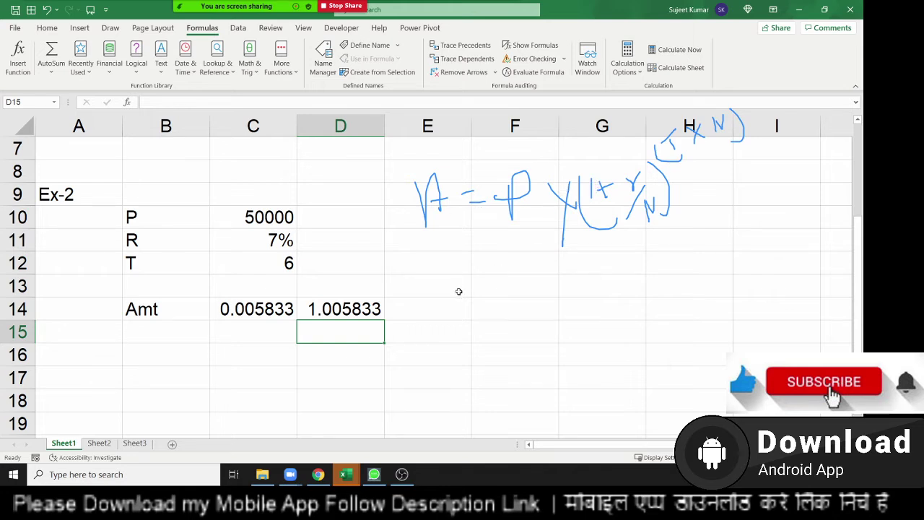
# - Compute 72 periods in E14 as C12*12 and the growth factor 1.520106 in F14
pyautogui.click(411, 306)
pyautogui.write('=')
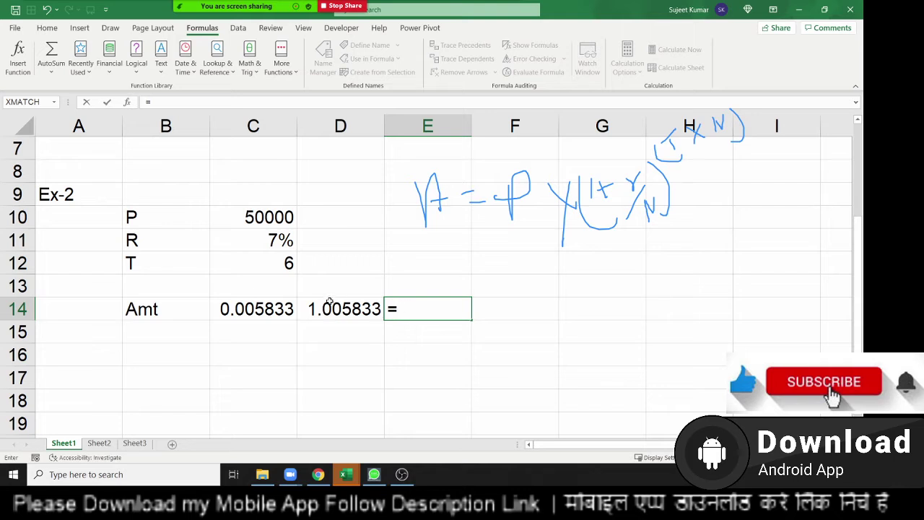
pyautogui.click(277, 263)
pyautogui.write('*')
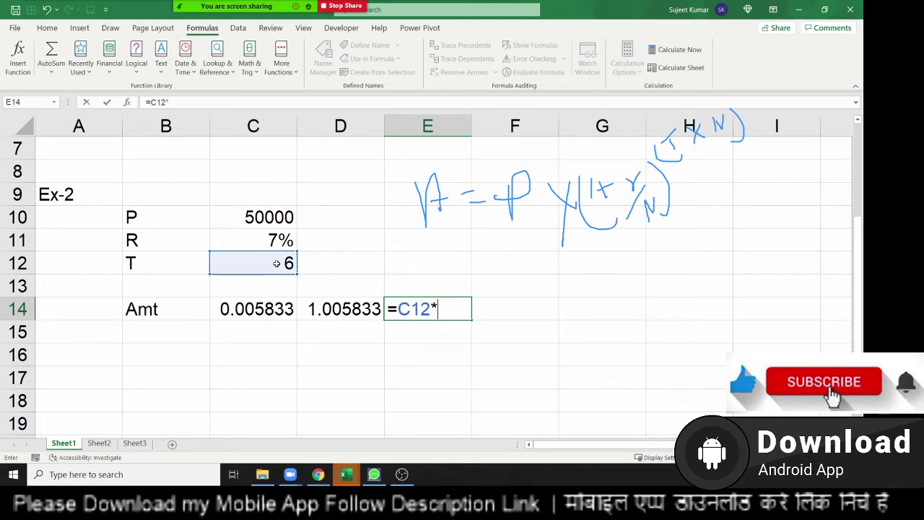
pyautogui.write('12')
pyautogui.press('Return')
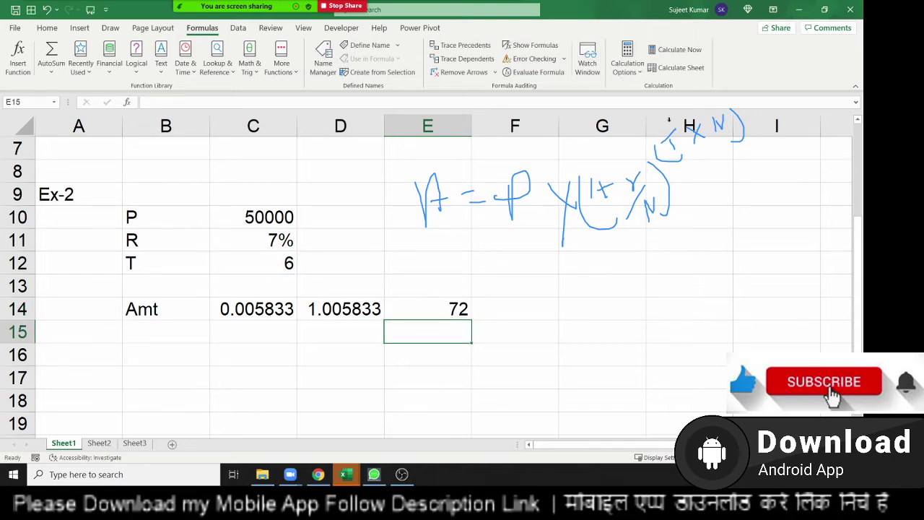
pyautogui.click(492, 306)
pyautogui.write('=')
pyautogui.press('Left')
pyautogui.press('Left')
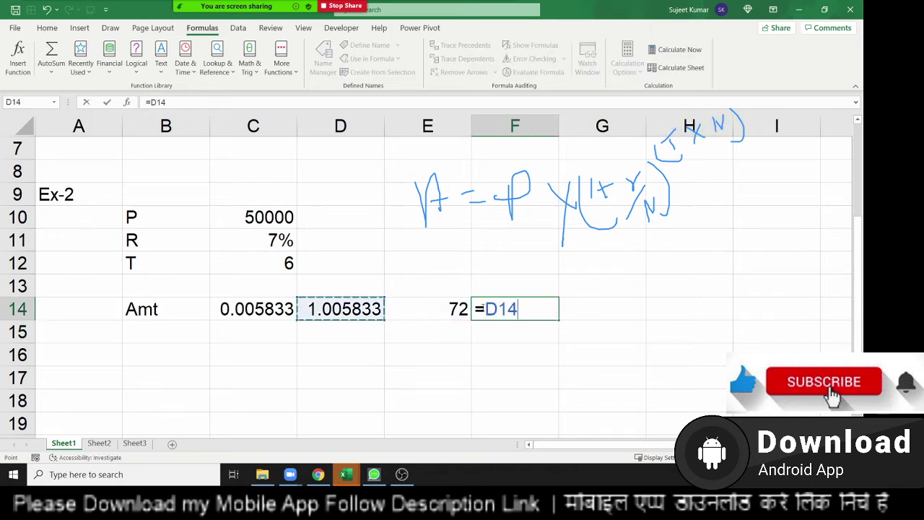
pyautogui.write('^')
pyautogui.press('Left')
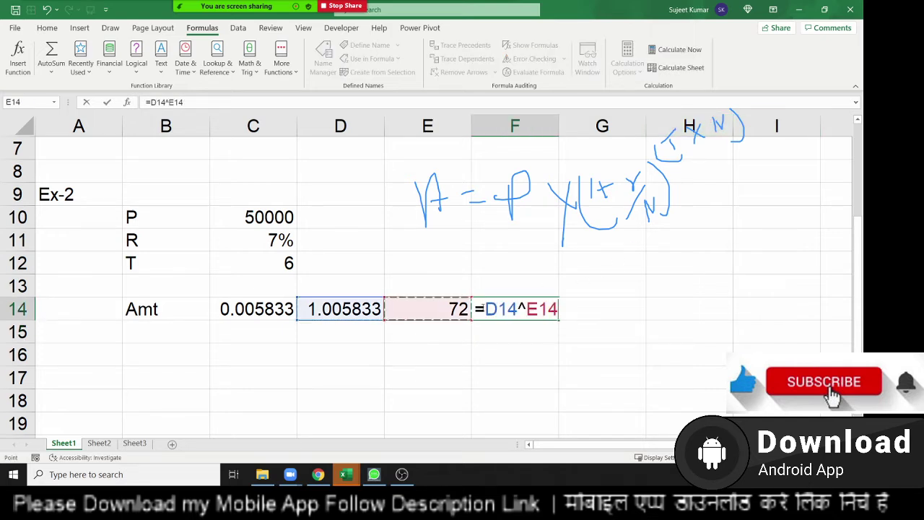
pyautogui.press('Return')
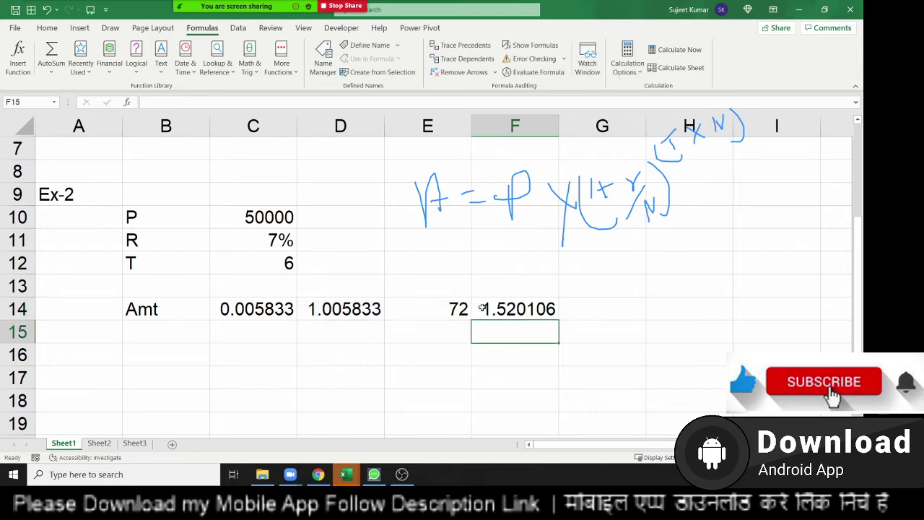
# - Enter =C10*F14 in G14 for the final amount 76005.28
pyautogui.click(481, 308)
pyautogui.press('Right')
pyautogui.write('=')
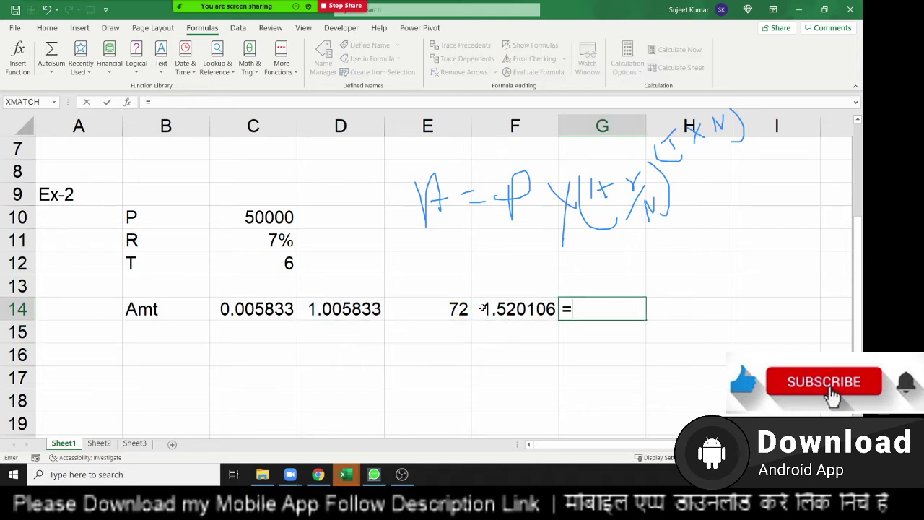
pyautogui.click(268, 218)
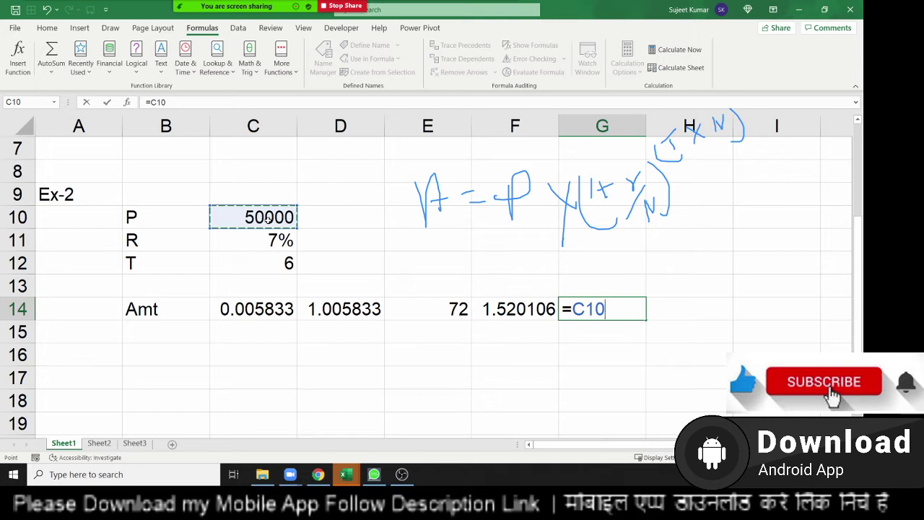
pyautogui.write('*')
pyautogui.click(525, 308)
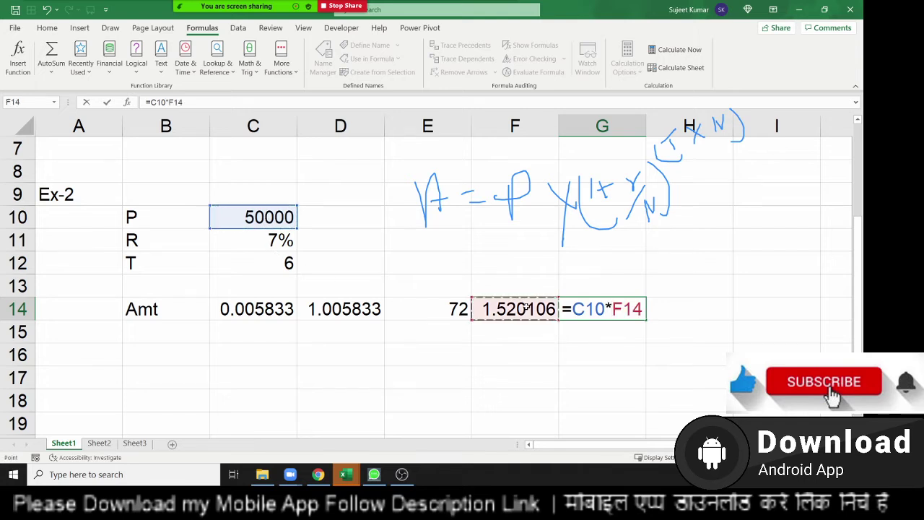
pyautogui.press('Return')
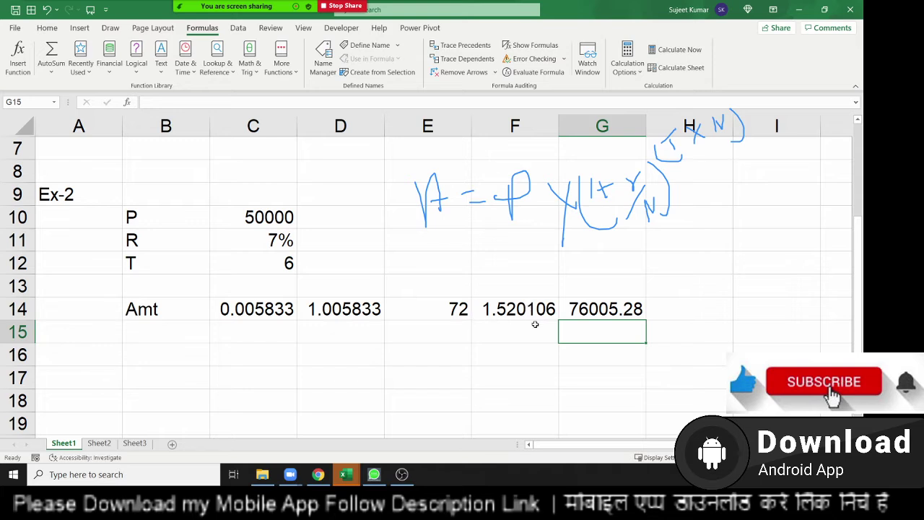
pyautogui.click(246, 335)
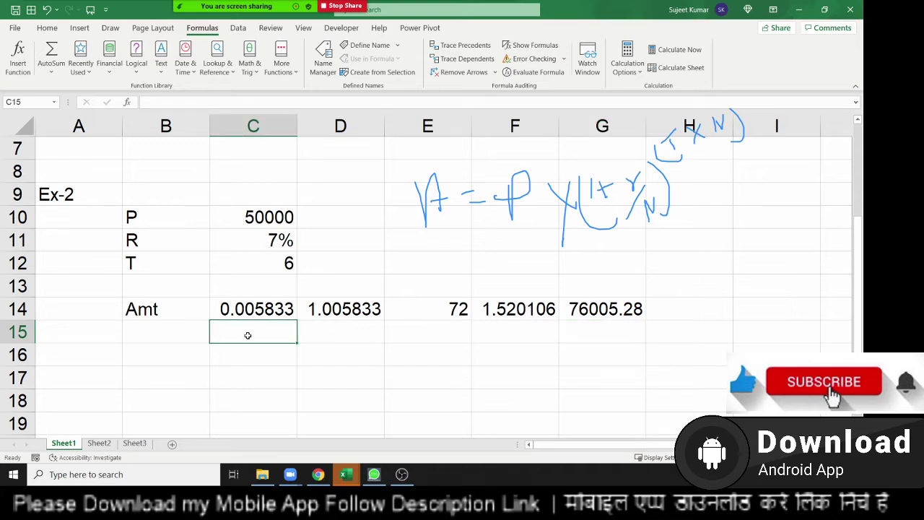
pyautogui.moveTo(238, 311); pyautogui.dragTo(613, 310)
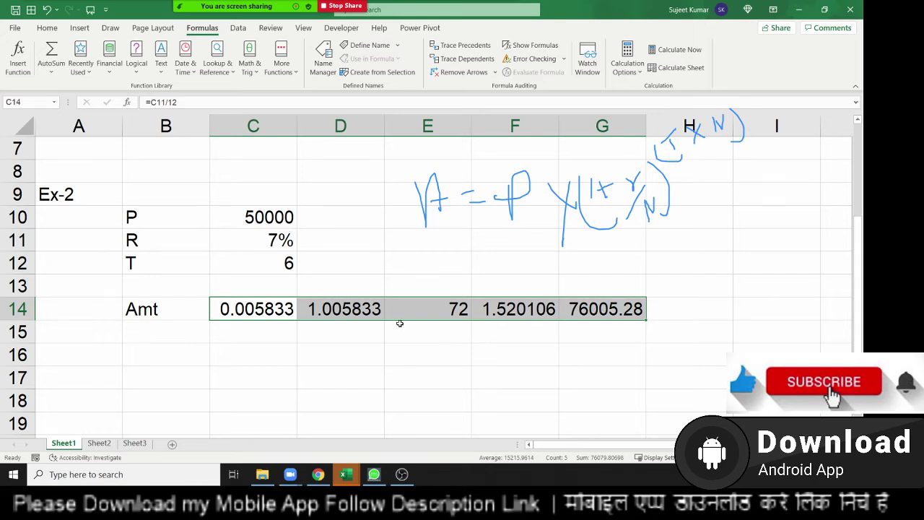
pyautogui.click(358, 314)
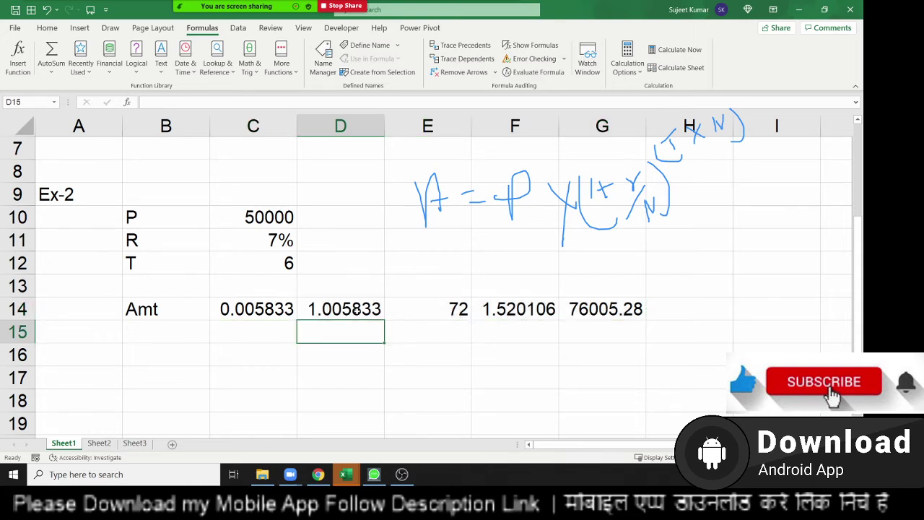
# - Change D14's formula to =1+(C11/12) so it no longer references C14
pyautogui.doubleClick(358, 315)
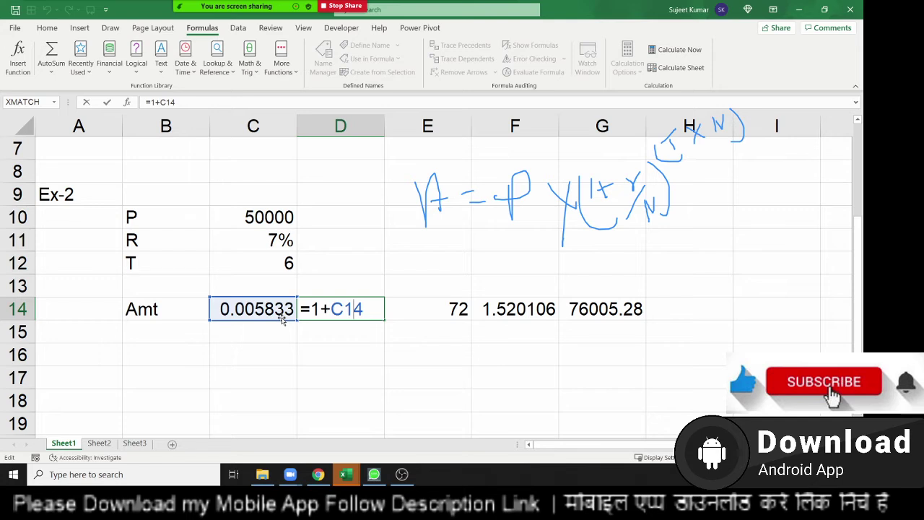
pyautogui.press('Escape')
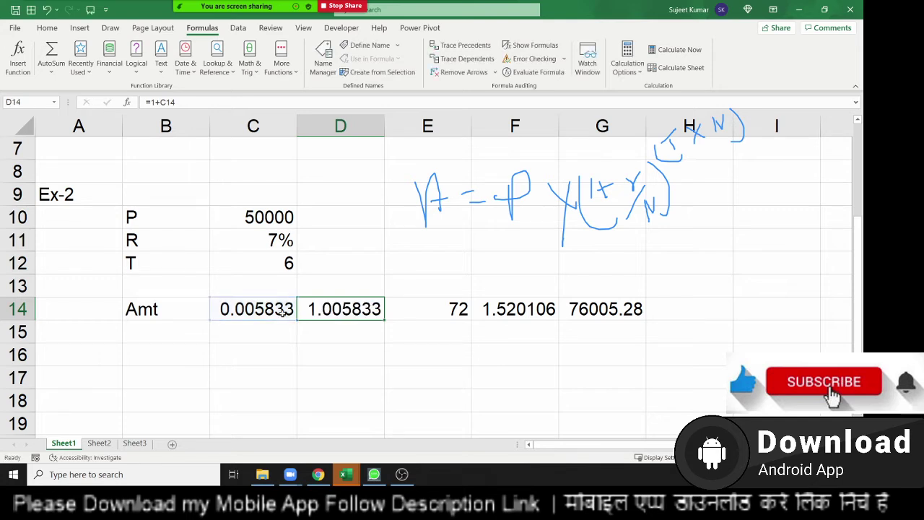
pyautogui.click(282, 314)
pyautogui.doubleClick(281, 311)
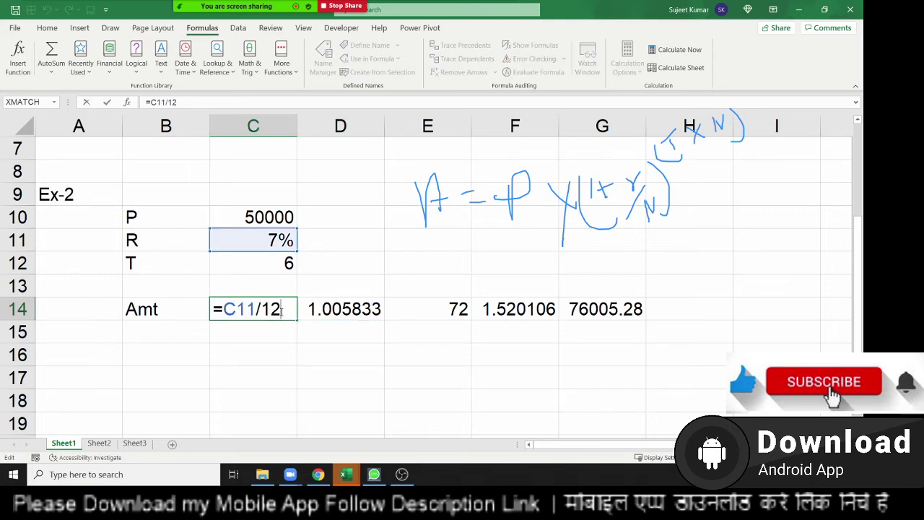
pyautogui.press('Escape')
pyautogui.doubleClick(235, 310)
pyautogui.moveTo(224, 311); pyautogui.dragTo(287, 315)
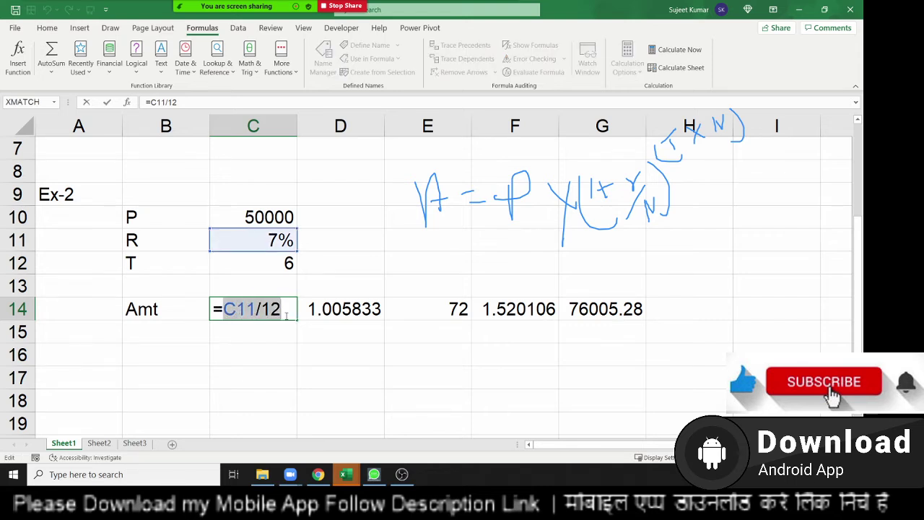
pyautogui.press('Escape')
pyautogui.click(330, 313)
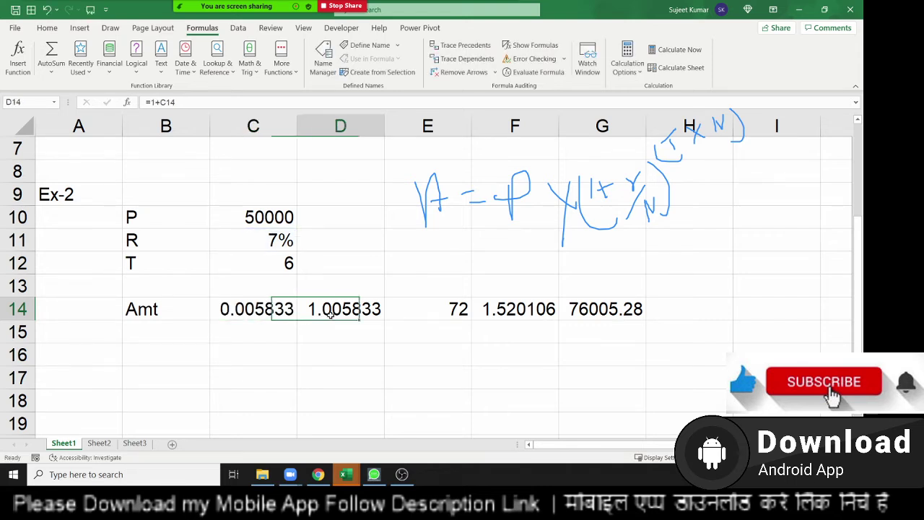
pyautogui.doubleClick(330, 312)
pyautogui.doubleClick(352, 310)
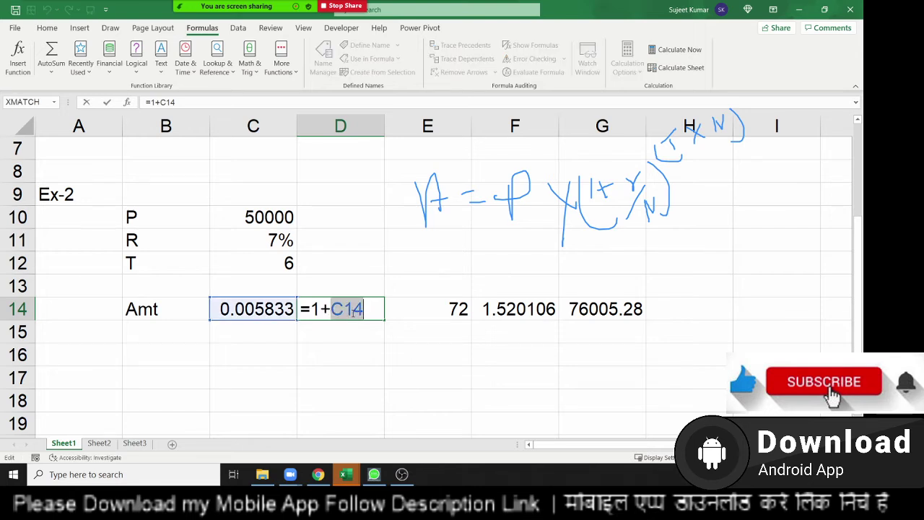
pyautogui.write('(C11/12')
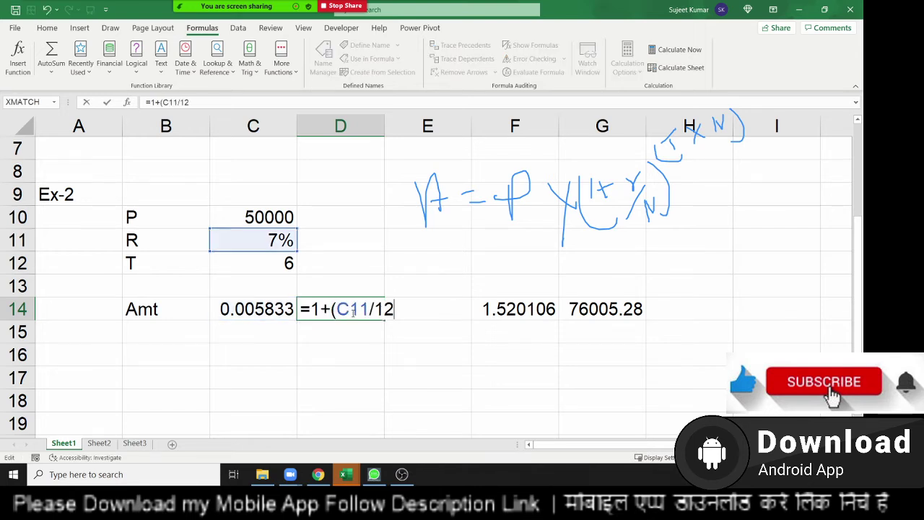
pyautogui.write(')')
pyautogui.press('Return')
pyautogui.press('Up')
pyautogui.press('Up')
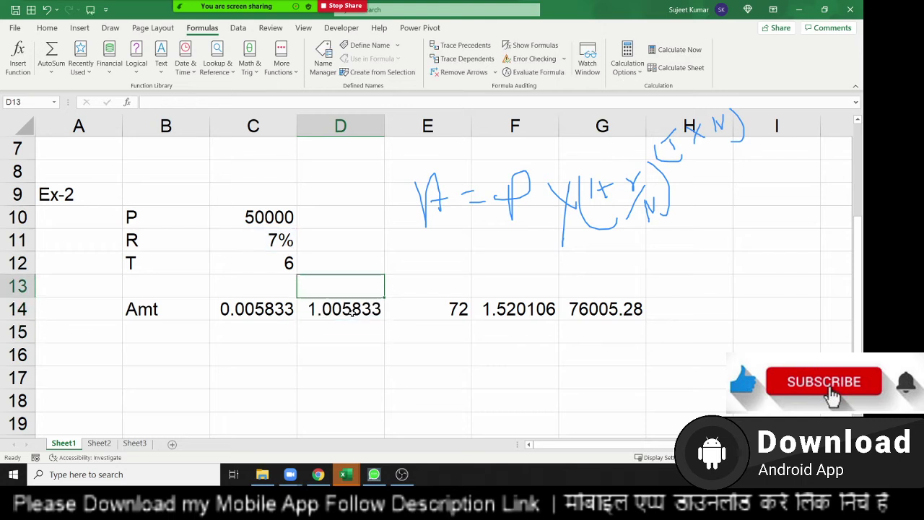
pyautogui.press('Down')
# - Clear the monthly-rate cell C14, then review the F14 and D14 formulas unchanged
pyautogui.press('Left')
pyautogui.press('Delete')
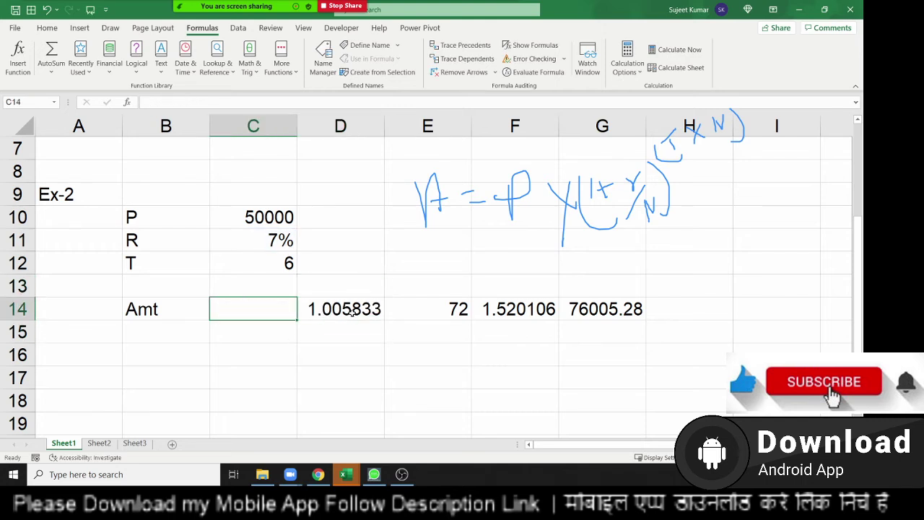
pyautogui.press('Right')
pyautogui.press('Right')
pyautogui.press('Right')
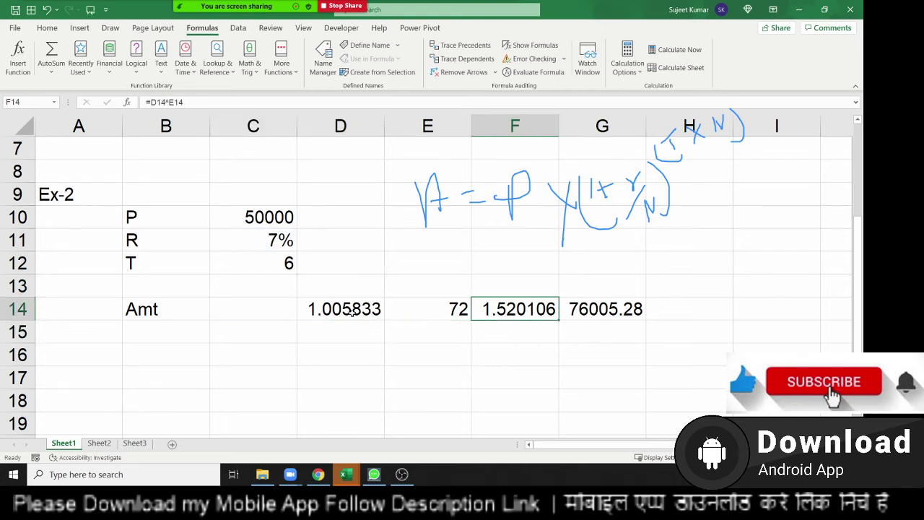
pyautogui.press('F2')
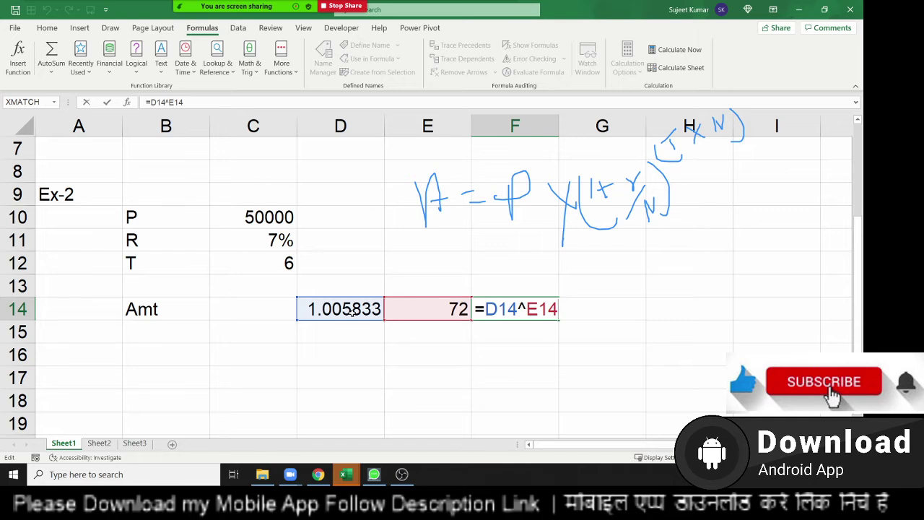
pyautogui.hotkey('ctrl', 'Return')
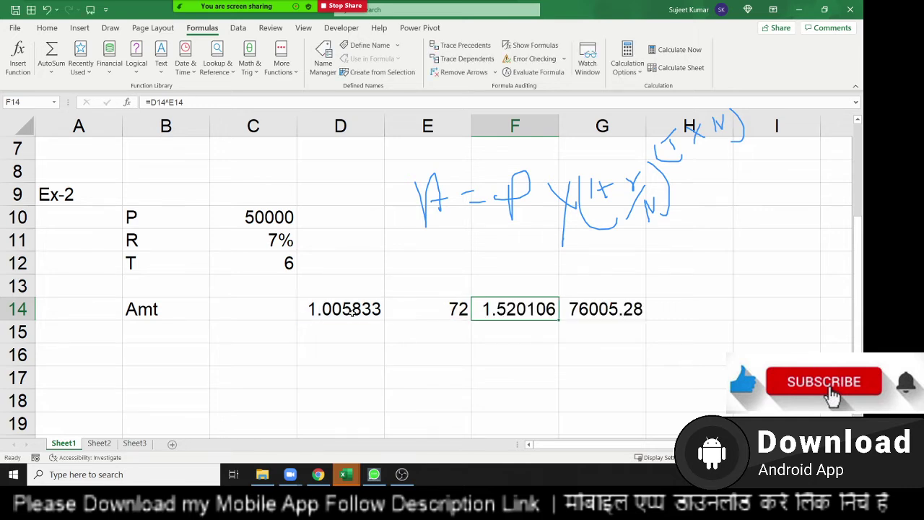
pyautogui.press('Left')
pyautogui.press('Left')
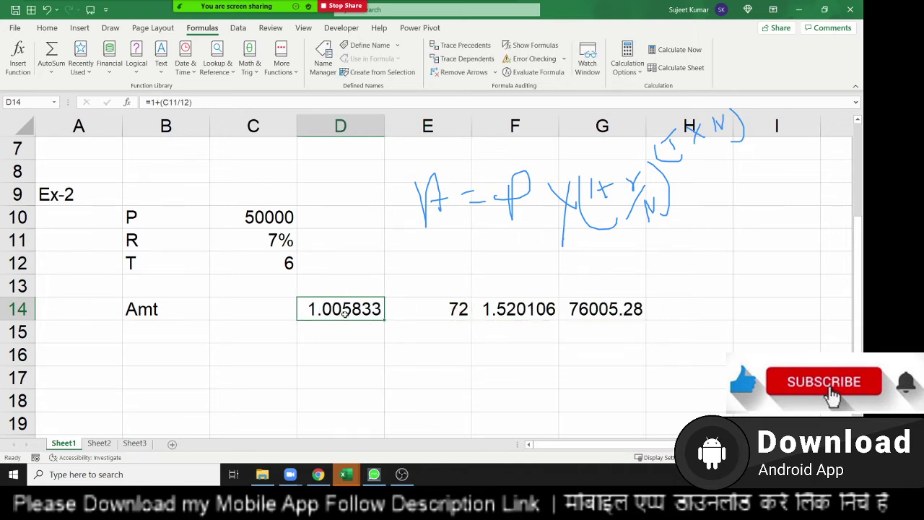
pyautogui.press('F2')
pyautogui.moveTo(312, 308); pyautogui.dragTo(402, 311)
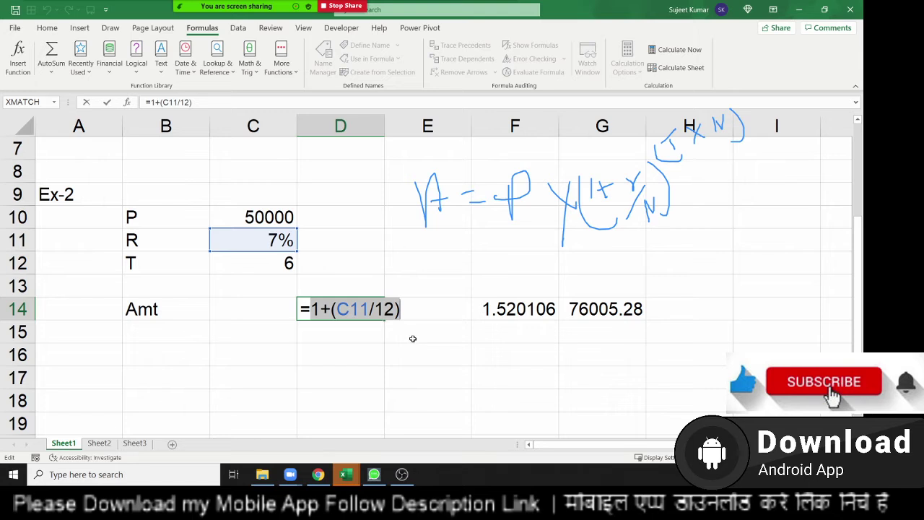
pyautogui.hotkey('ctrl', 'Return')
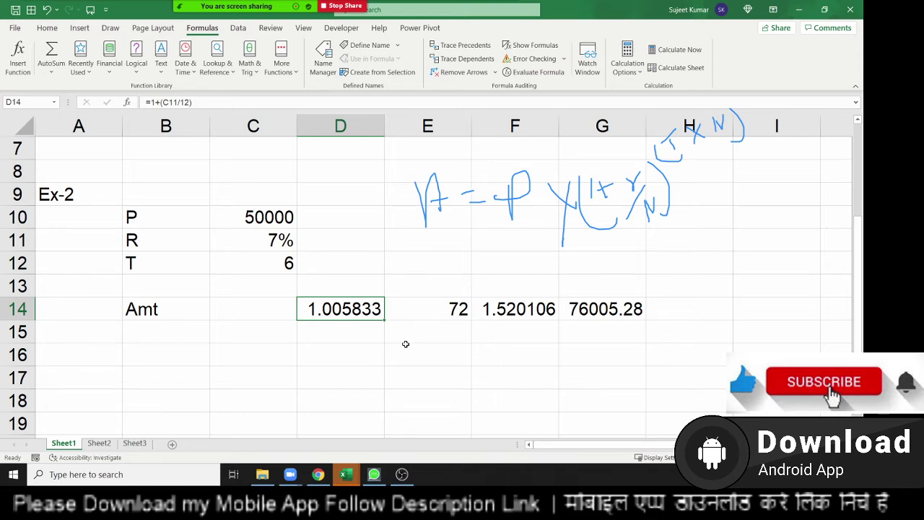
# - Replace the D14 reference in F14's formula with (1+(C11/12))
pyautogui.click(518, 309)
pyautogui.doubleClick(517, 309)
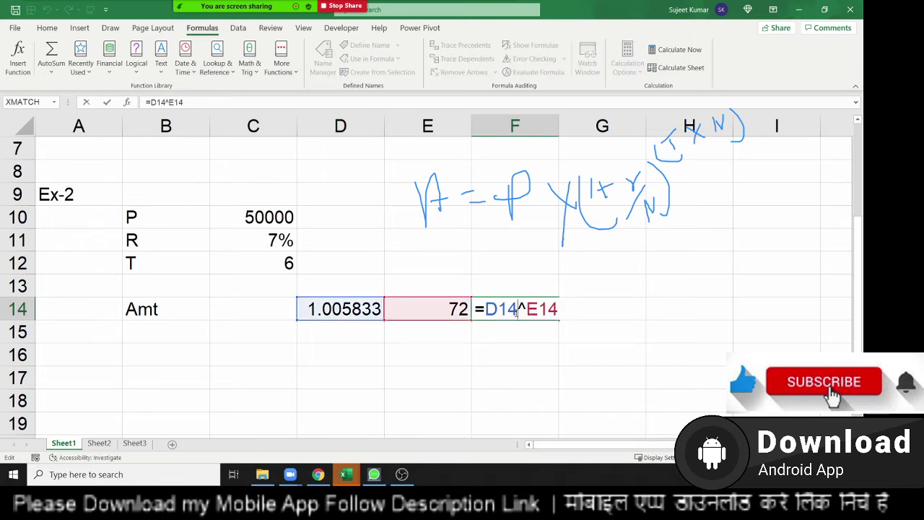
pyautogui.doubleClick(517, 309)
pyautogui.write('()')
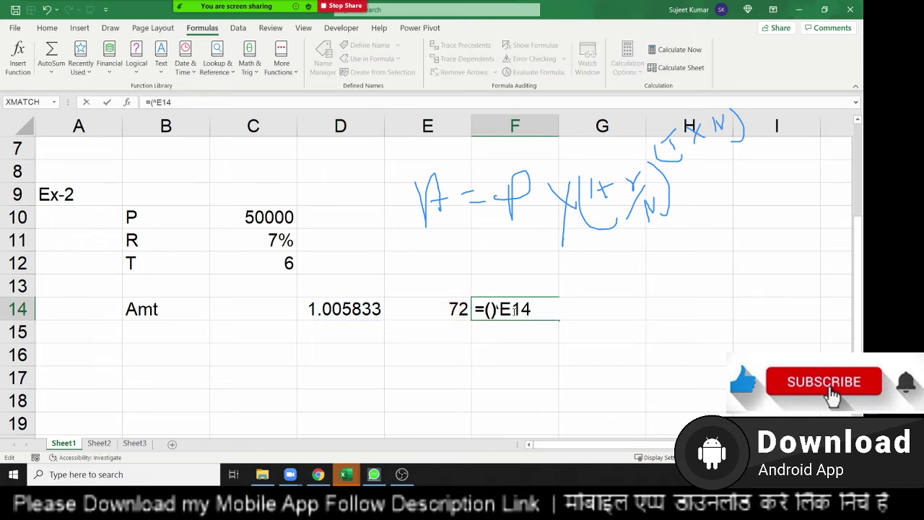
pyautogui.press('Left')
pyautogui.write('1+(C11/12)')
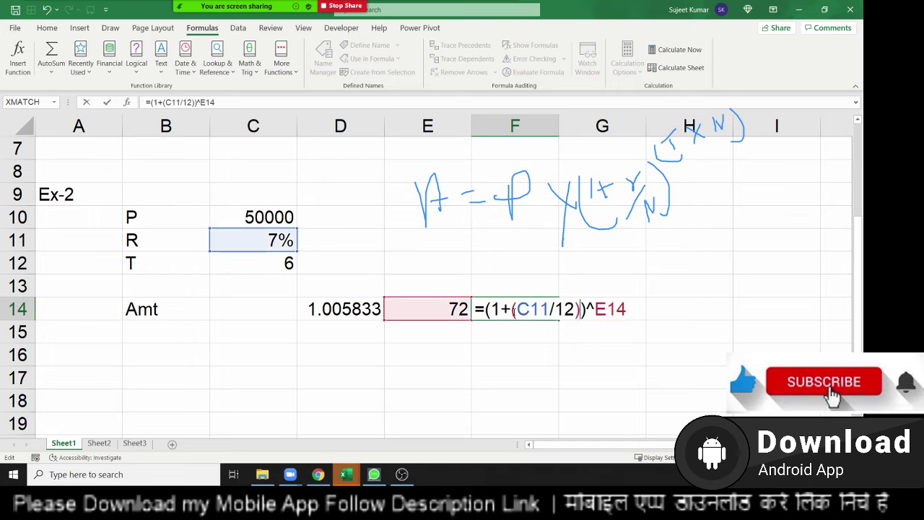
pyautogui.press('Return')
pyautogui.click(510, 310)
# - Replace E14 in F14's formula with (C12*12), giving =(1+(C11/12))^(C12*12) = 1.520106
pyautogui.press('Left')
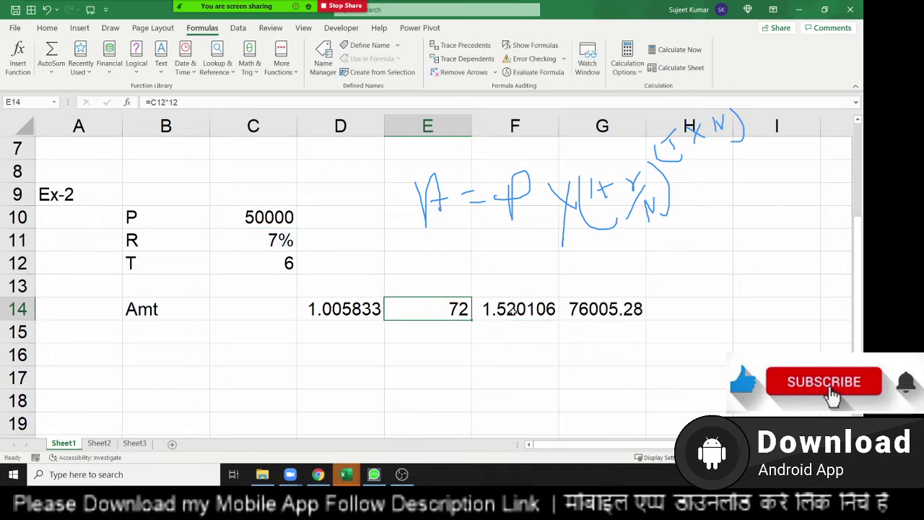
pyautogui.press('F2')
pyautogui.press('Left')
pyautogui.press('Left')
pyautogui.press('Left')
pyautogui.press('Left')
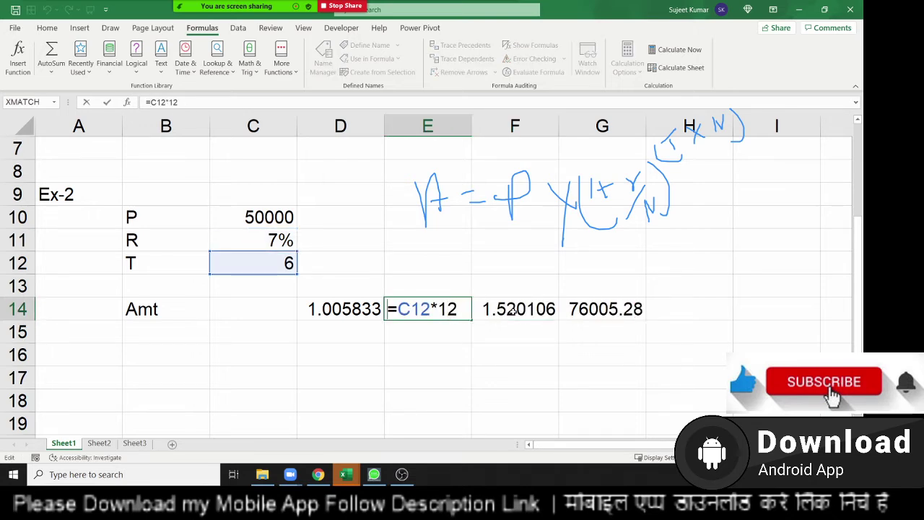
pyautogui.press('Right')
pyautogui.hotkey('shift', 'Right')
pyautogui.hotkey('shift', 'Right')
pyautogui.hotkey('shift', 'Right')
pyautogui.hotkey('shift', 'Right')
pyautogui.hotkey('shift', 'Right')
pyautogui.hotkey('shift', 'Right')
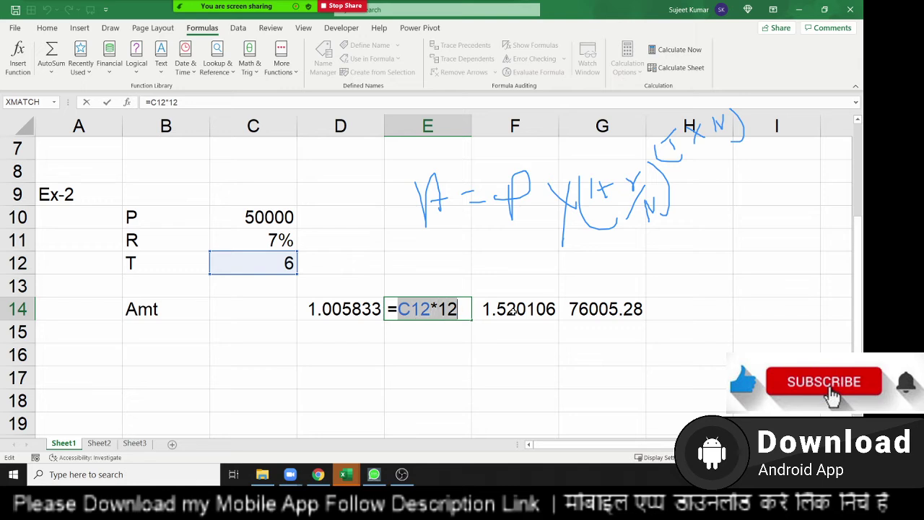
pyautogui.press('Tab')
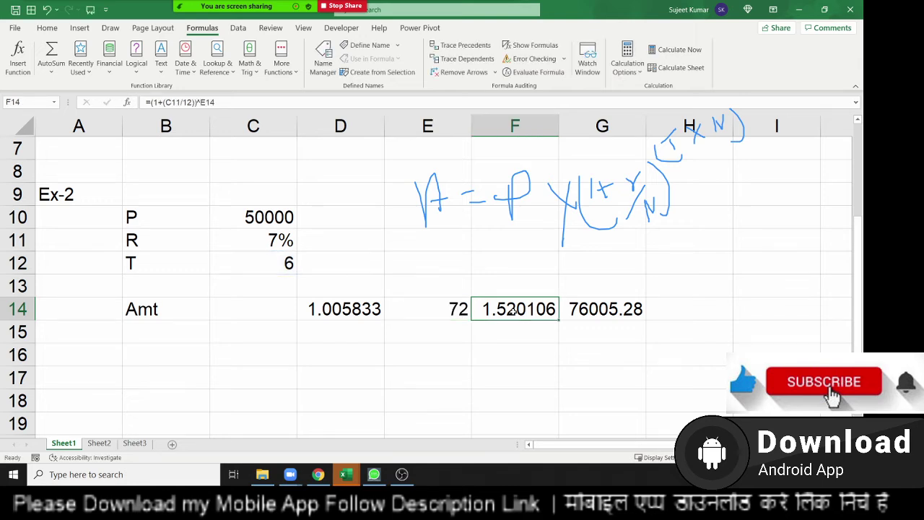
pyautogui.press('F2')
pyautogui.press('Left')
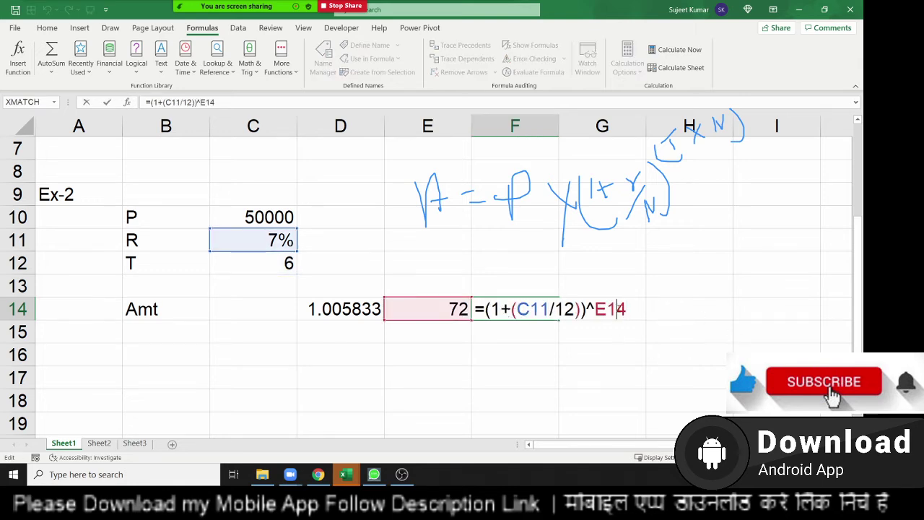
pyautogui.doubleClick(618, 308)
pyautogui.write('(')
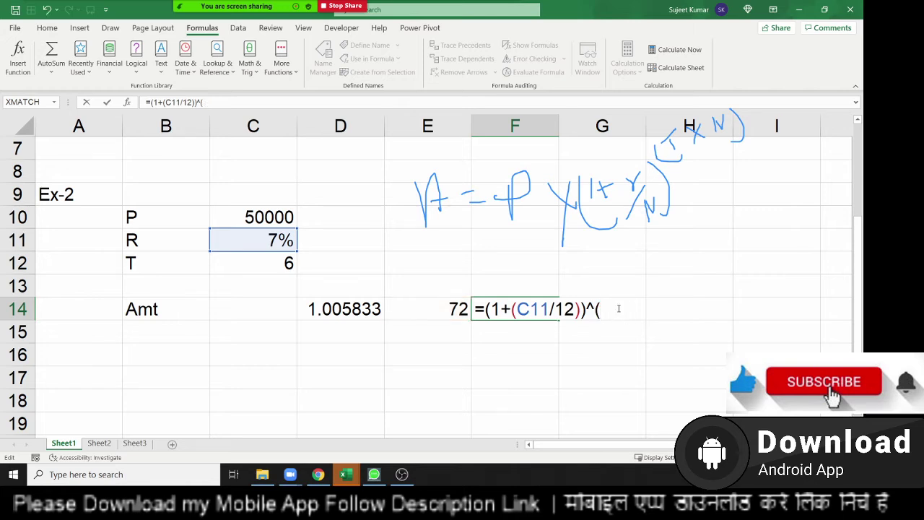
pyautogui.write('C12*12)')
pyautogui.hotkey('ctrl', 'Return')
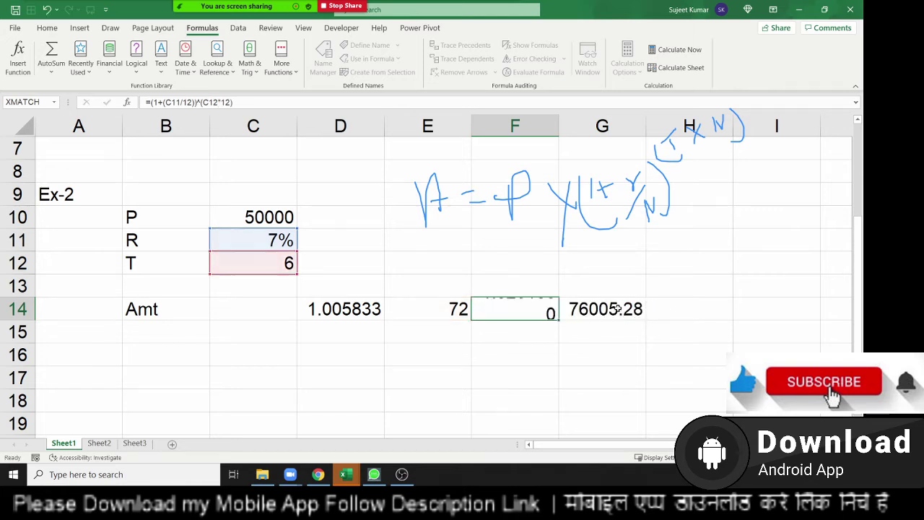
# - Clear helper cells D14 and E14 and copy F14's growth-factor expression
pyautogui.press('Left')
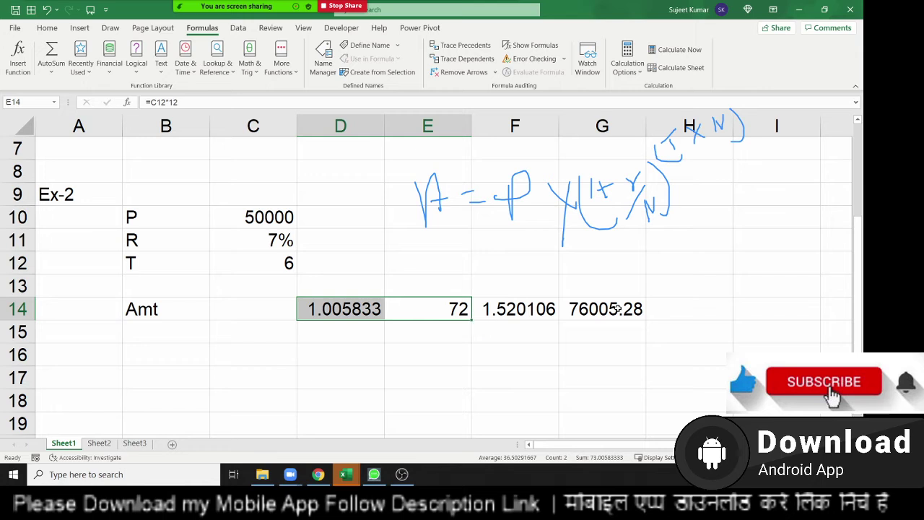
pyautogui.press('Delete')
pyautogui.press('Right')
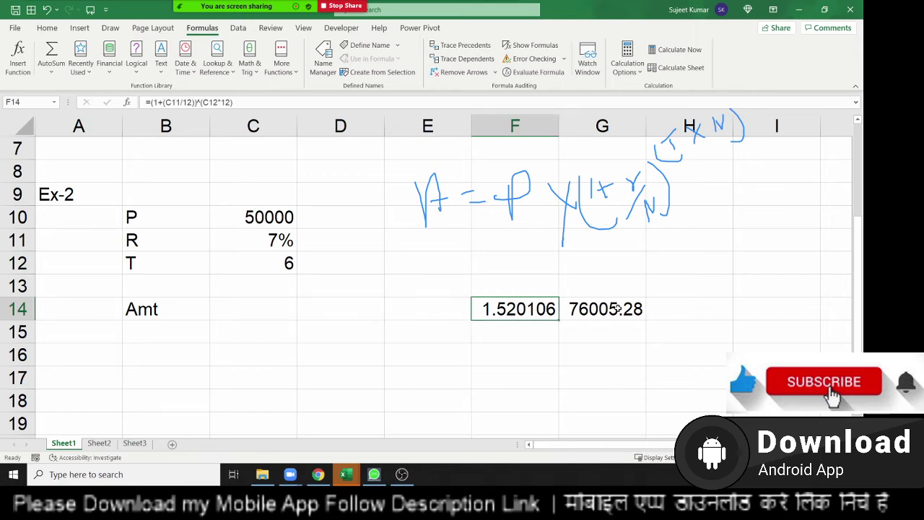
pyautogui.press('F2')
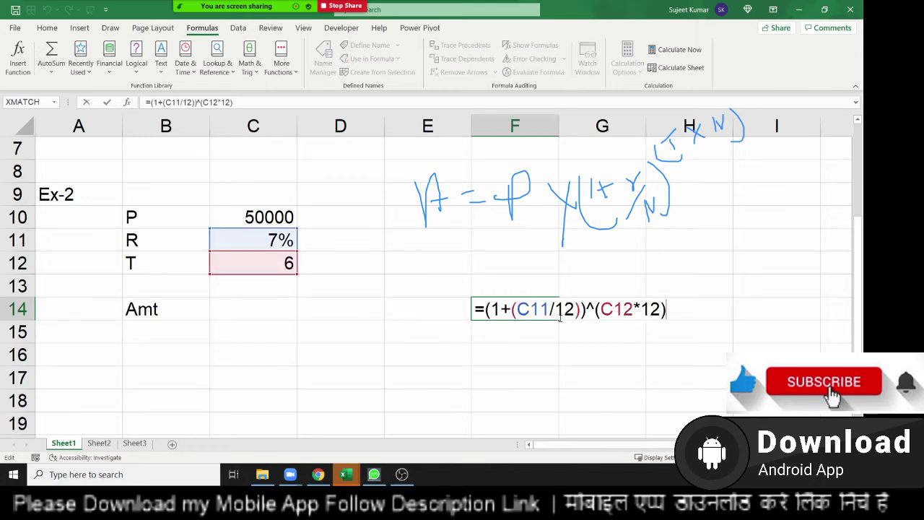
pyautogui.moveTo(482, 309); pyautogui.dragTo(677, 312)
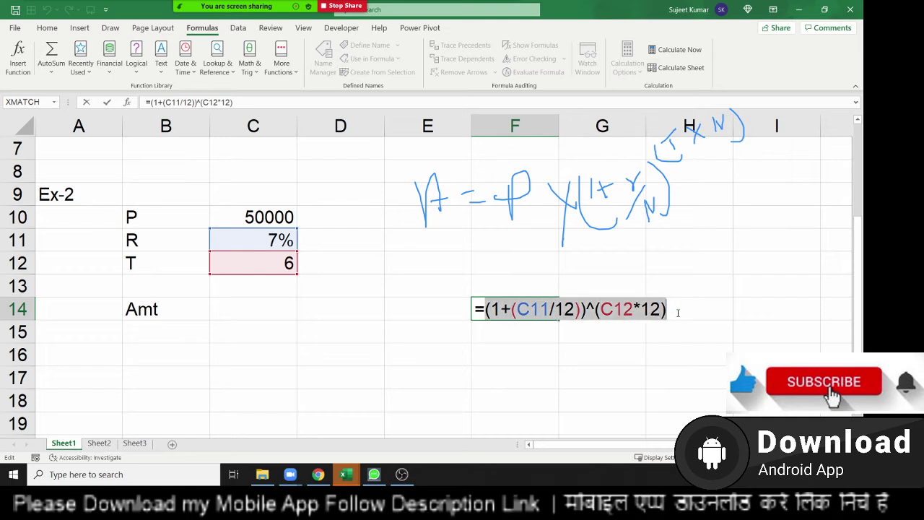
pyautogui.press('Escape')
pyautogui.doubleClick(619, 308)
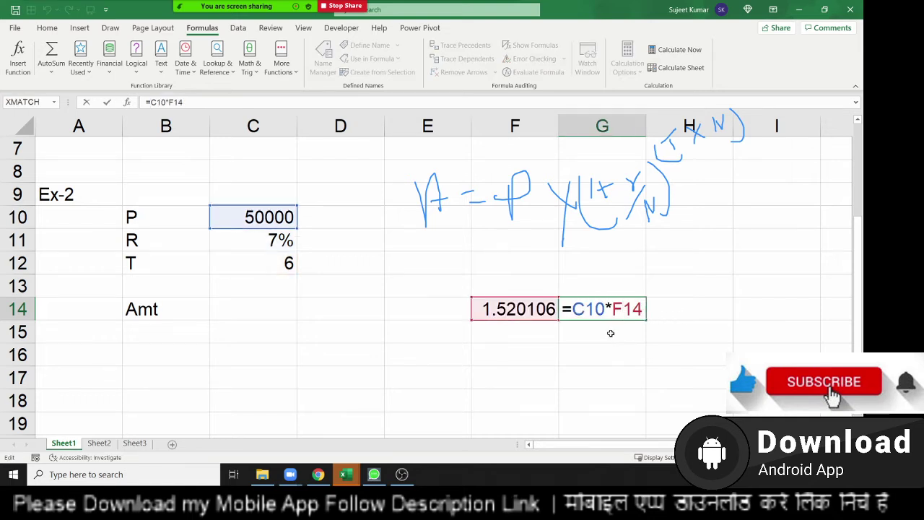
# - Make G14 =C10*((1+(C11/12))^(C12*12)) using the copied expression, and clear F14
pyautogui.doubleClick(624, 307)
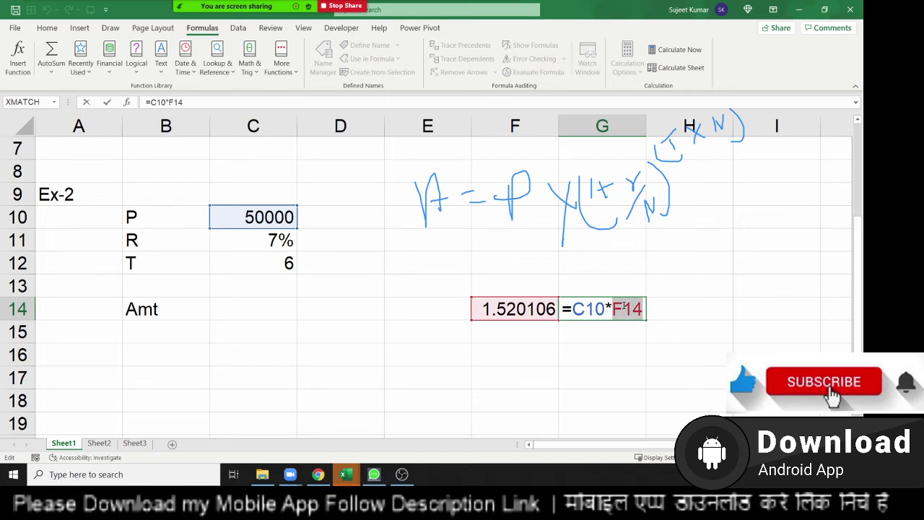
pyautogui.hotkey('ctrl', 'v')
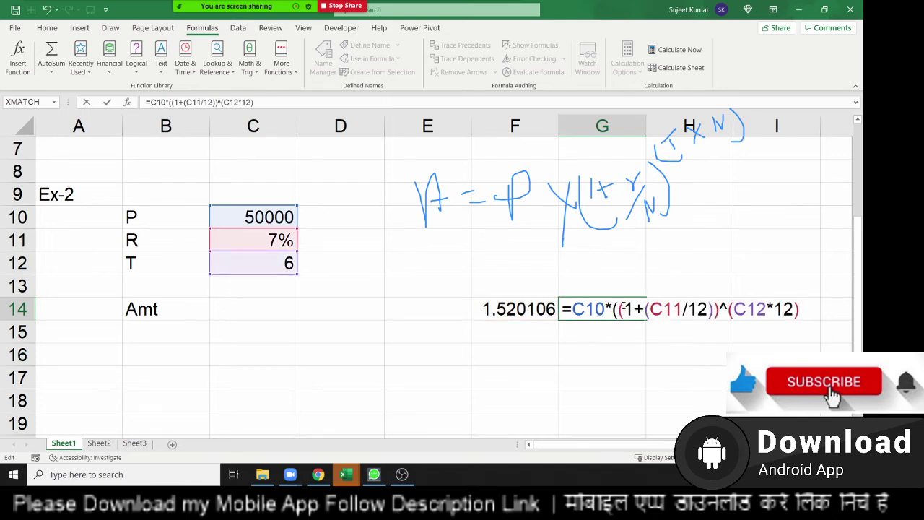
pyautogui.write(')')
pyautogui.press('Return')
pyautogui.press('Up')
pyautogui.press('Left')
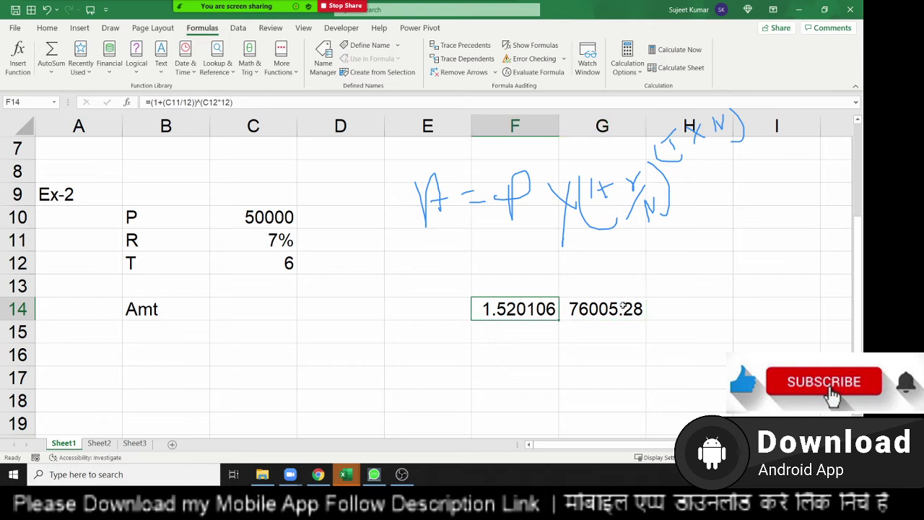
pyautogui.press('Delete')
pyautogui.press('Right')
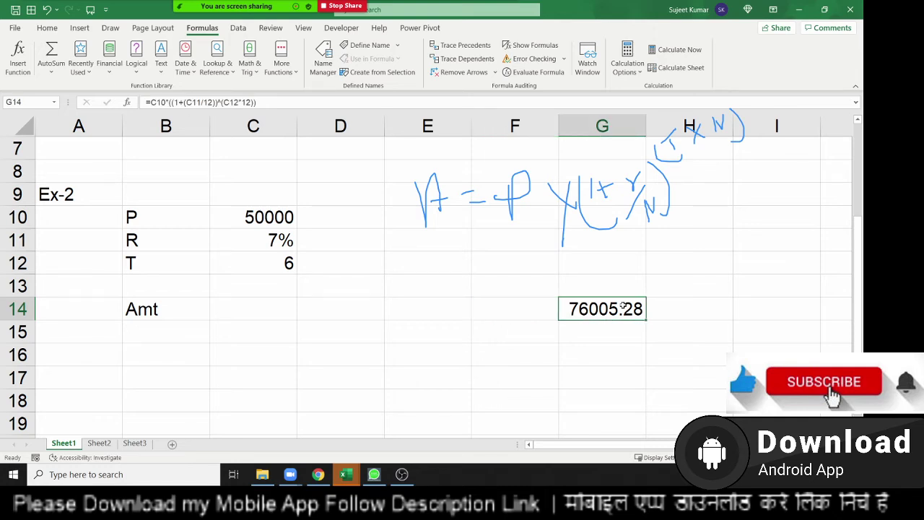
# - Move the finished nested formula from G14 into C14 beside Amt, showing 76005.28
pyautogui.hotkey('ctrl', 'c')
pyautogui.press('Left')
pyautogui.press('Left')
pyautogui.press('Left')
pyautogui.press('Left')
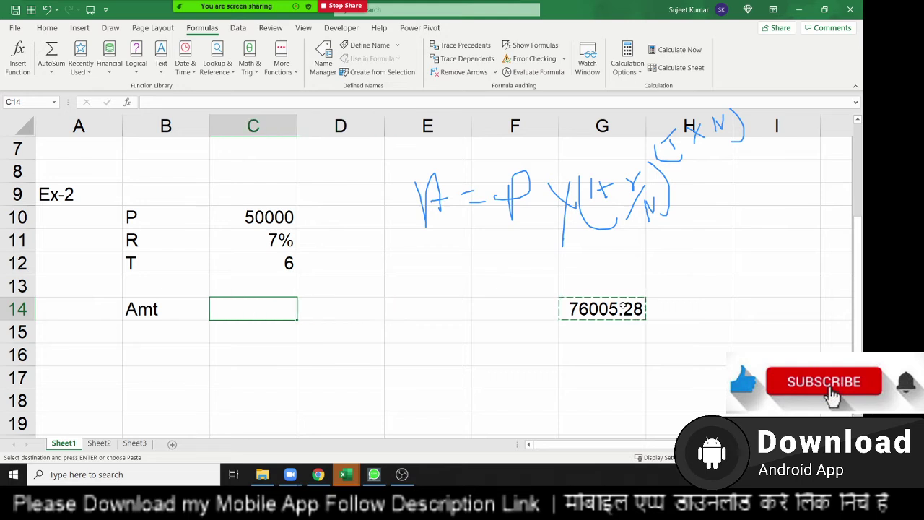
pyautogui.hotkey('ctrl', 'v')
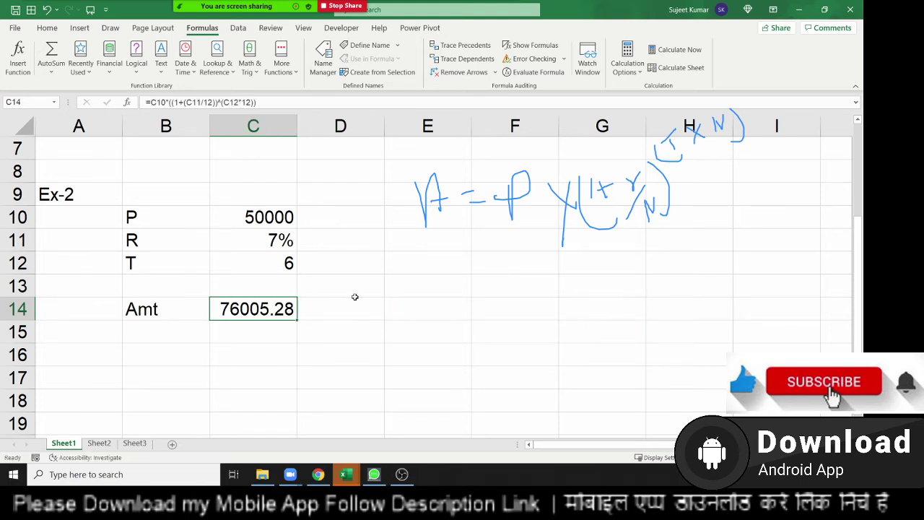
pyautogui.doubleClick(271, 314)
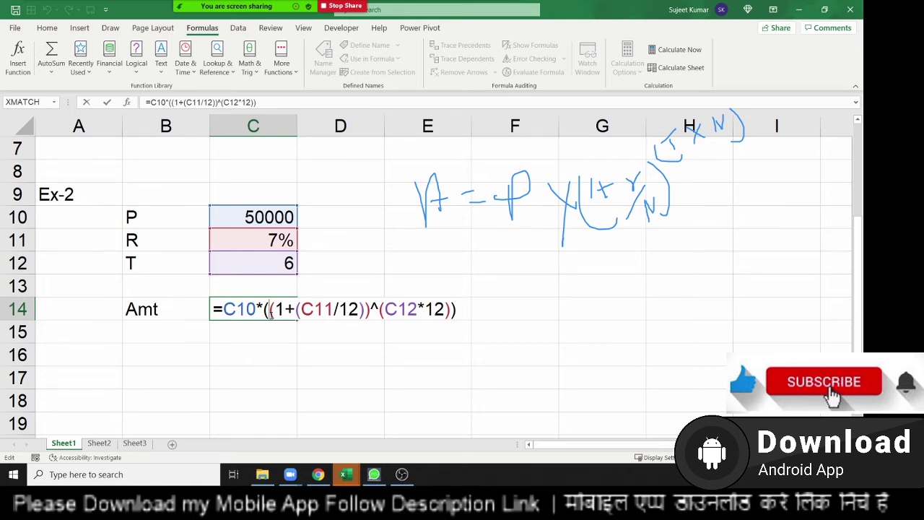
pyautogui.press('Return')
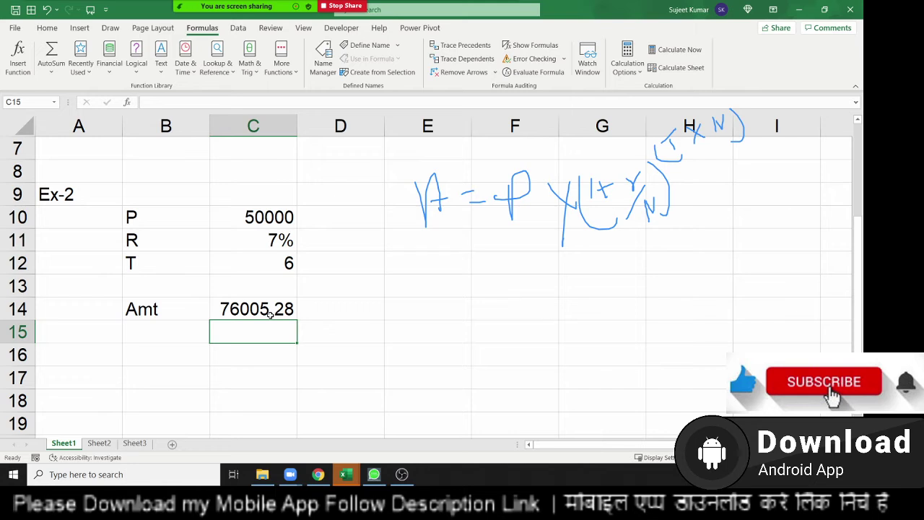
pyautogui.click(269, 313)
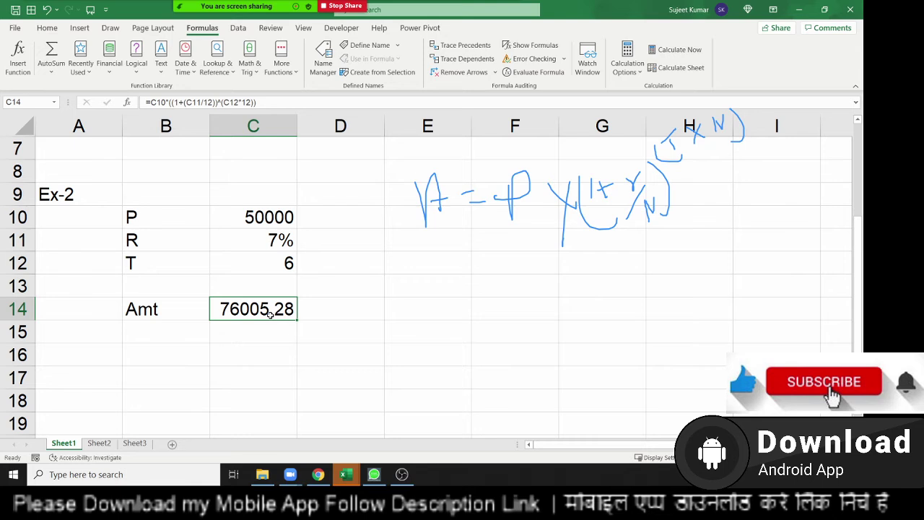
pyautogui.press('Down')
pyautogui.press('Down')
pyautogui.press('Left')
pyautogui.press('Left')
pyautogui.press('Down')
pyautogui.press('Down')
pyautogui.press('Down')
pyautogui.press('Down')
pyautogui.press('Down')
pyautogui.press('Down')
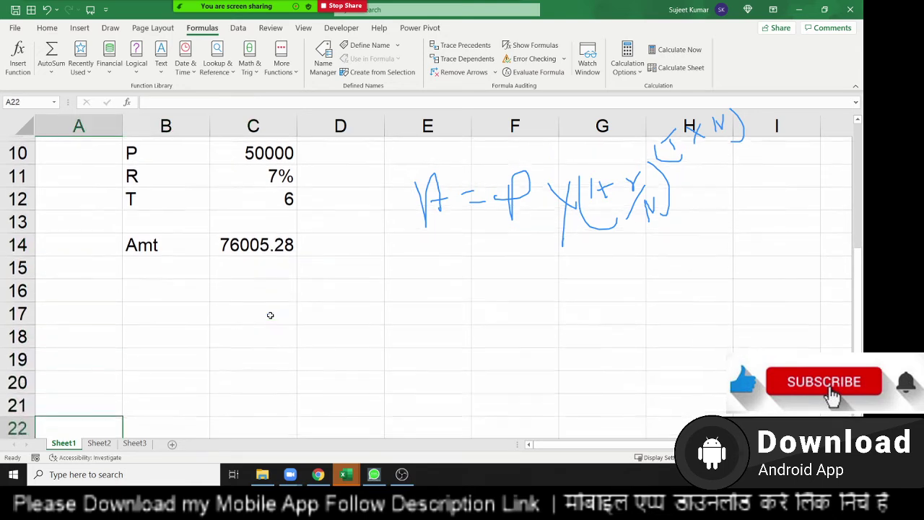
# - Label Ex-3 in A17, enter Cost 50 in B17:C17 and MRP with '?' in B18:C18
pyautogui.press('Up')
pyautogui.press('Up')
pyautogui.press('Up')
pyautogui.press('Up')
pyautogui.press('Up')
pyautogui.write('E')
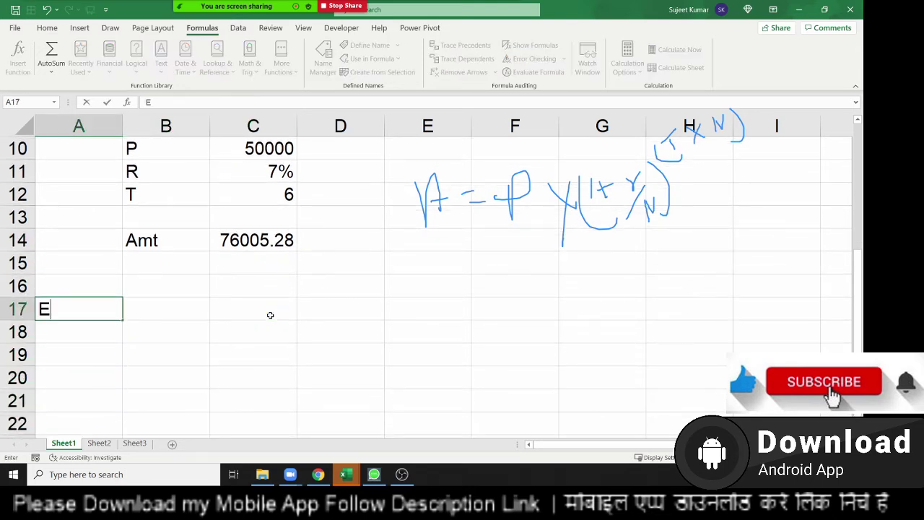
pyautogui.write('x-')
pyautogui.write('3')
pyautogui.press('Tab')
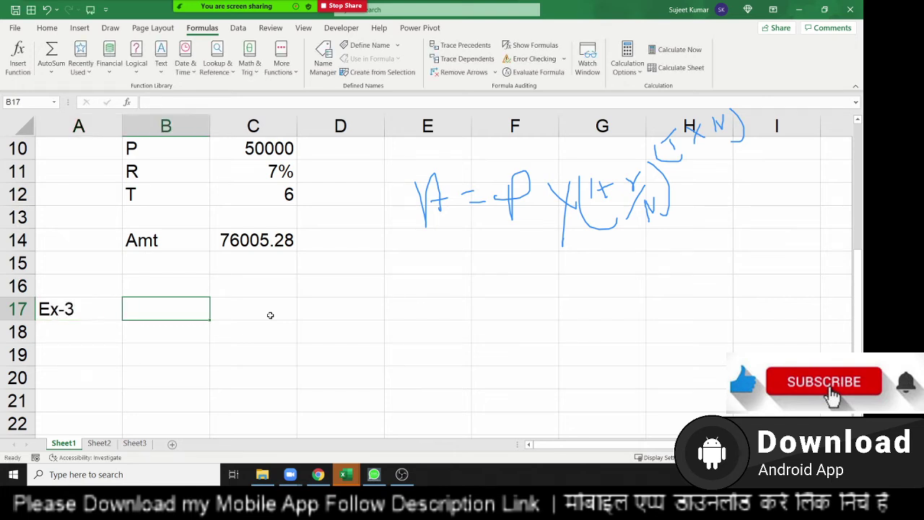
pyautogui.press('Down')
pyautogui.write('M')
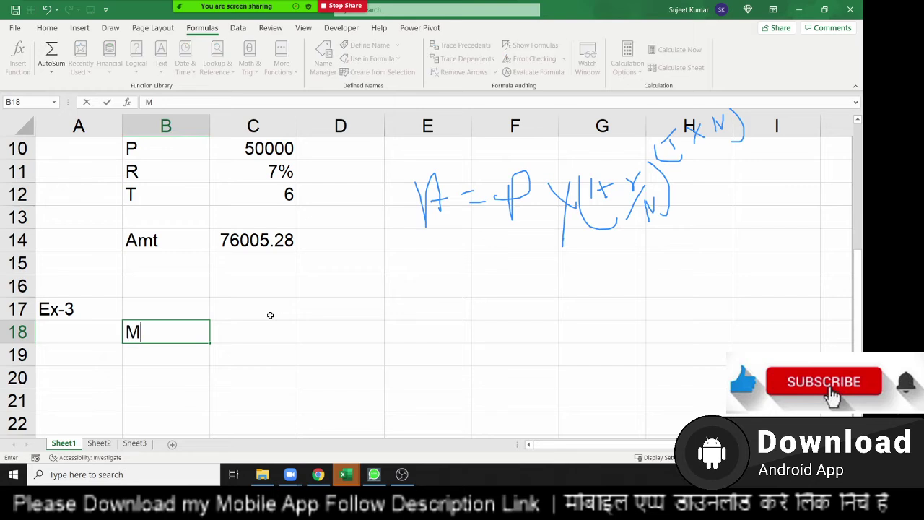
pyautogui.write('RP')
pyautogui.press('Tab')
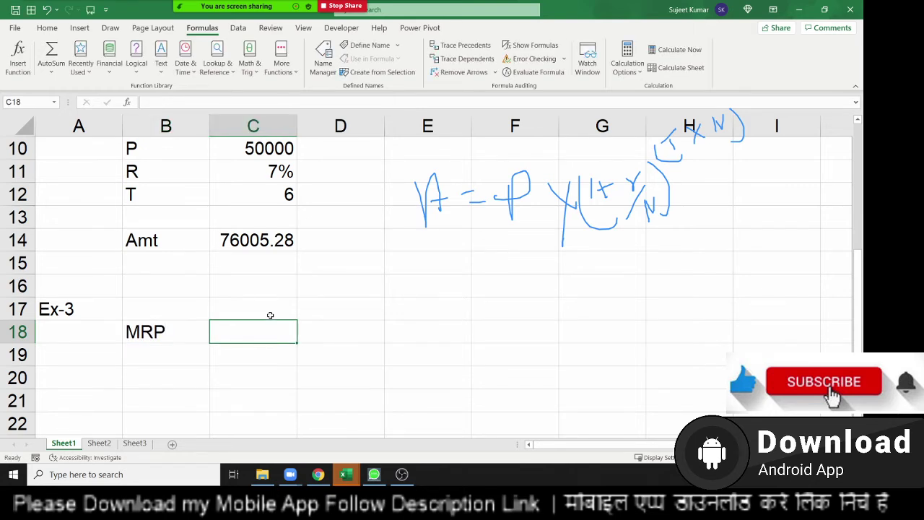
pyautogui.write('?')
pyautogui.press('Up')
pyautogui.press('Left')
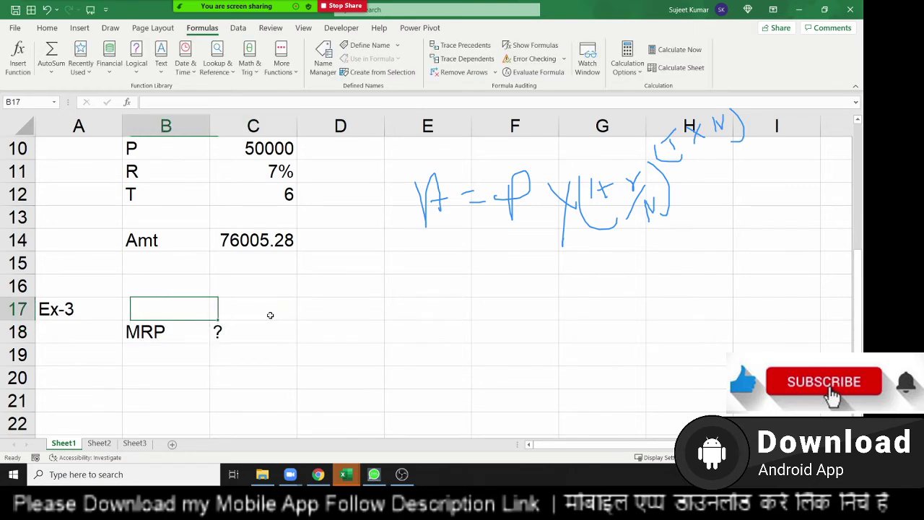
pyautogui.write('Cos')
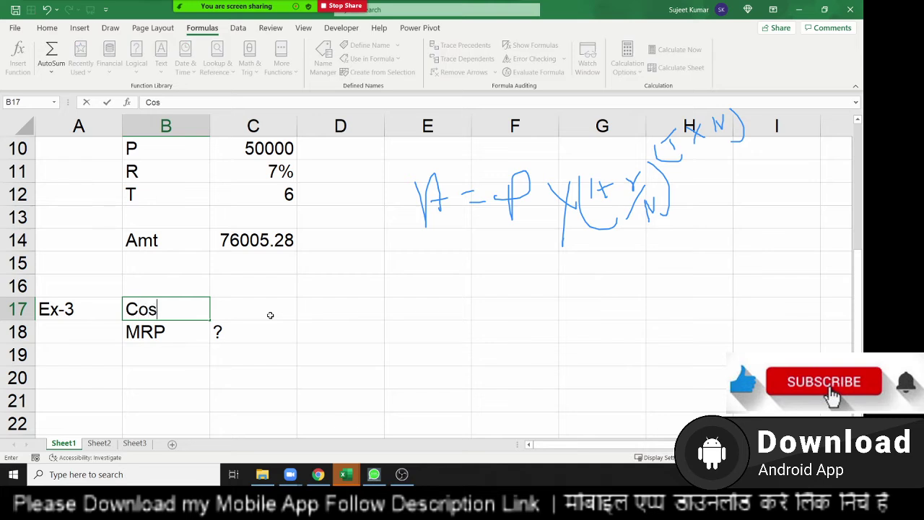
pyautogui.write('t')
pyautogui.press('Tab')
pyautogui.write('50')
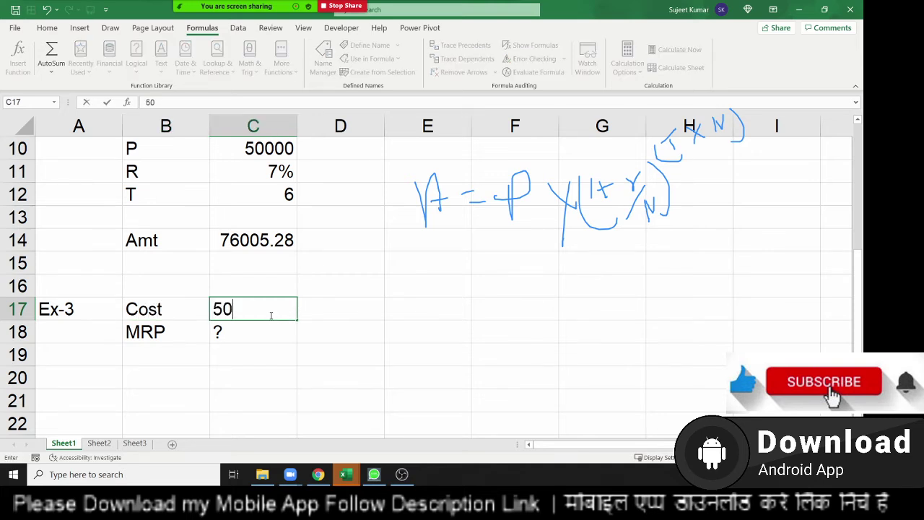
pyautogui.press('Return')
pyautogui.press('Right')
pyautogui.press('Down')
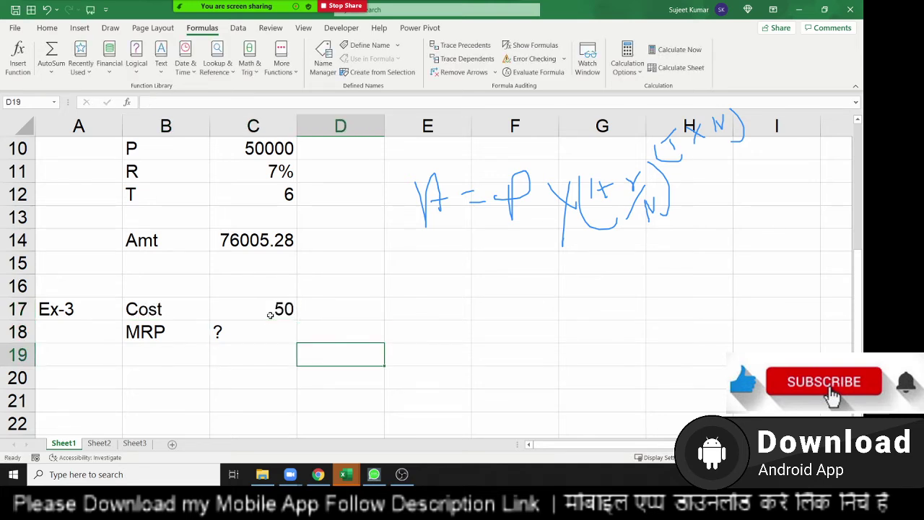
# - Enter the 5% markup =C17*5% in D19, giving 2.5
pyautogui.write('=')
pyautogui.click(265, 308)
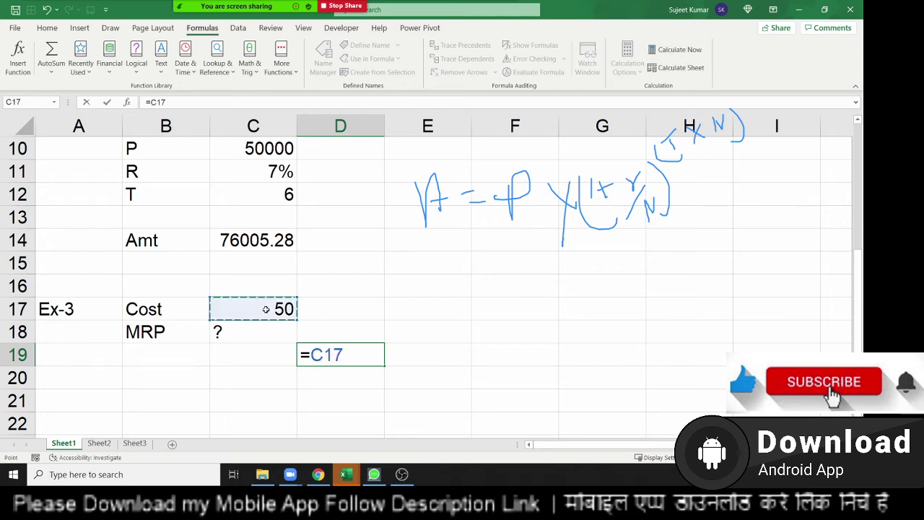
pyautogui.write('*5')
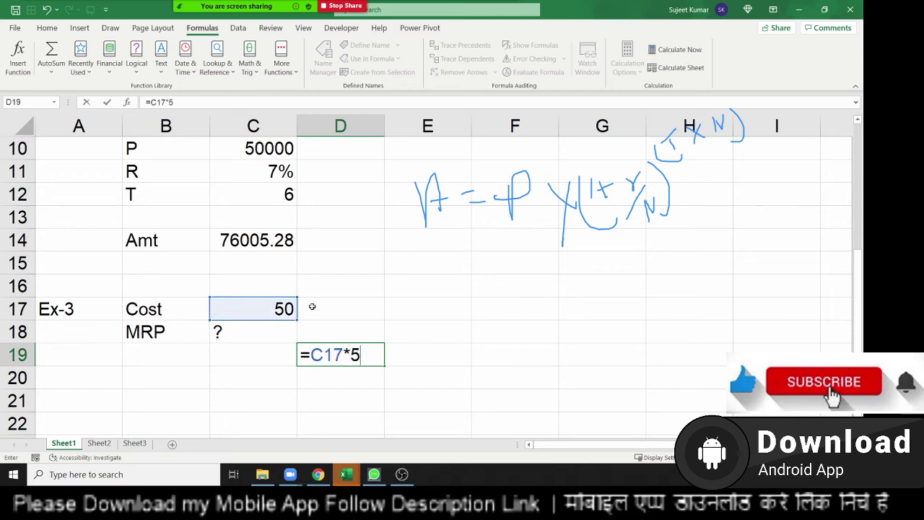
pyautogui.write('%')
pyautogui.press('Return')
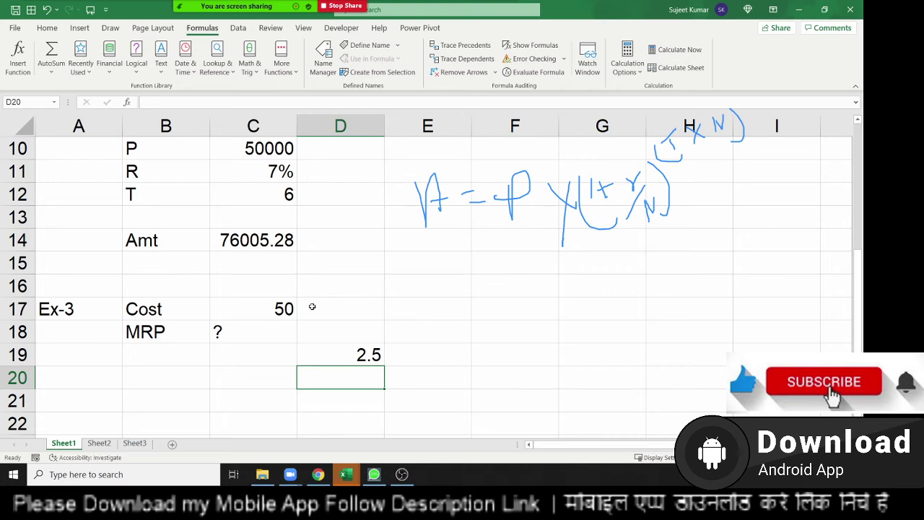
# - Enter cost plus markup in D20, giving 52.5
pyautogui.write('=')
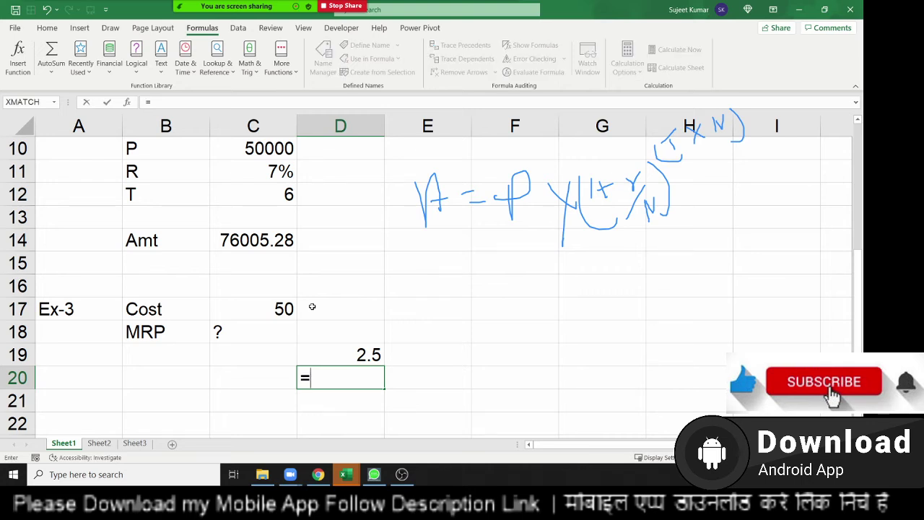
pyautogui.press('Up')
pyautogui.press('Up')
pyautogui.press('Up')
pyautogui.press('Left')
pyautogui.write('+')
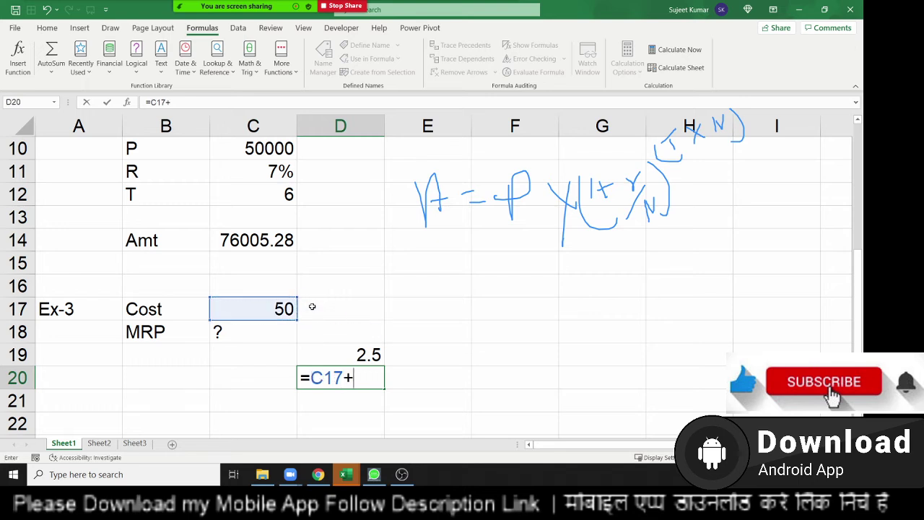
pyautogui.press('Up')
pyautogui.press('Return')
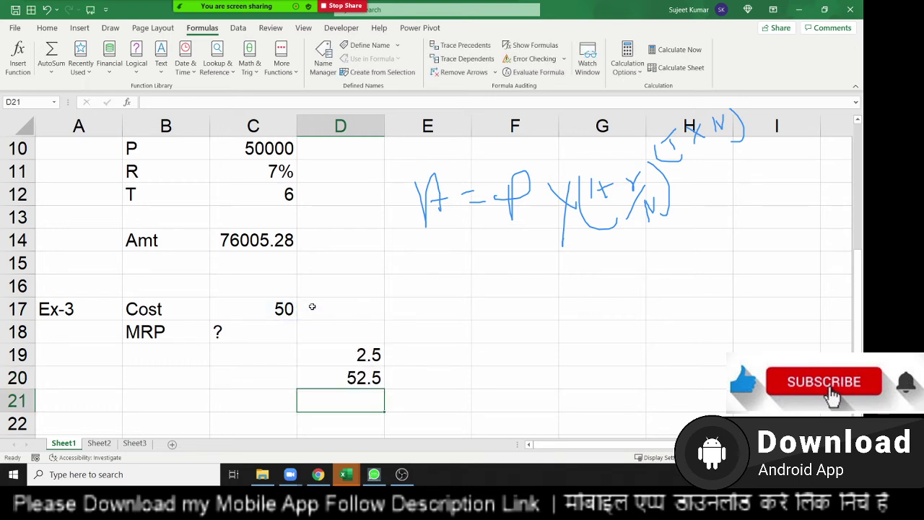
# - Enter =D20*10% in E19, giving 5.25, and format it as General
pyautogui.press('Up')
pyautogui.press('Up')
pyautogui.press('Right')
pyautogui.write('10')
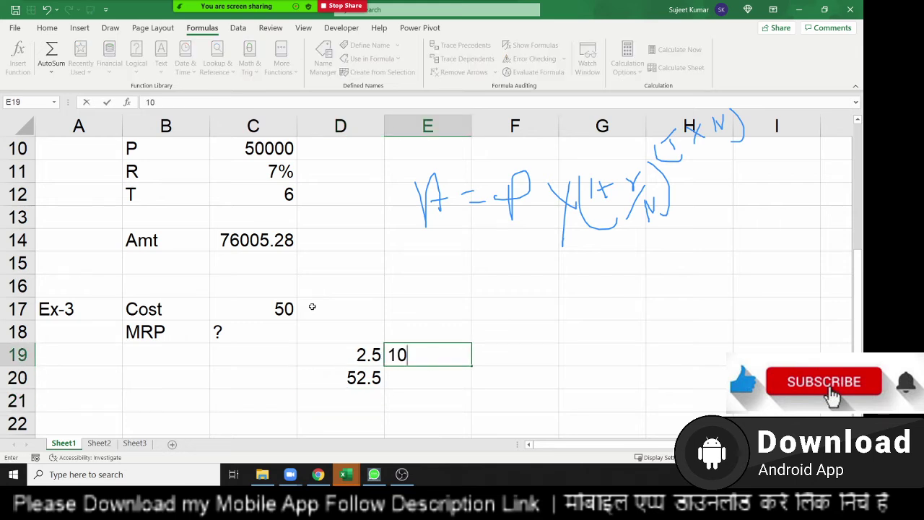
pyautogui.write('10')
pyautogui.write('%')
pyautogui.press('Return')
pyautogui.write('=')
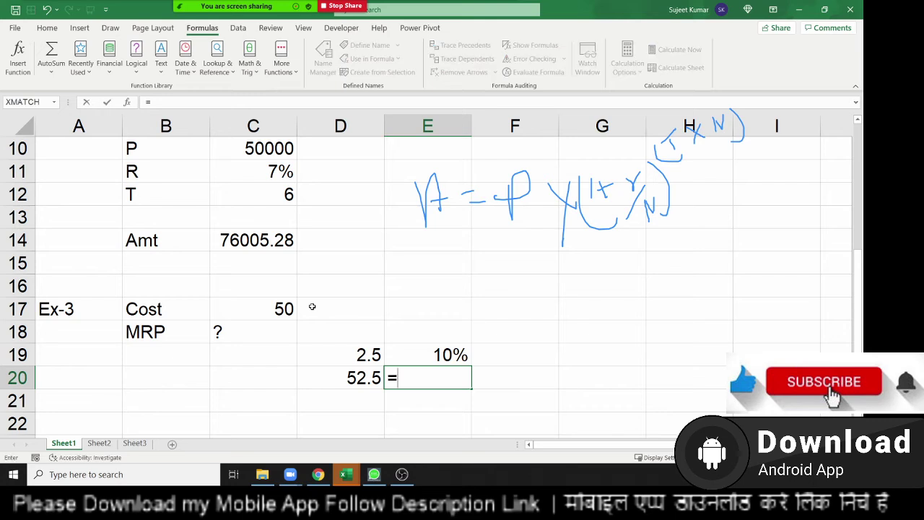
pyautogui.press('Left')
pyautogui.press('Escape')
pyautogui.press('Up')
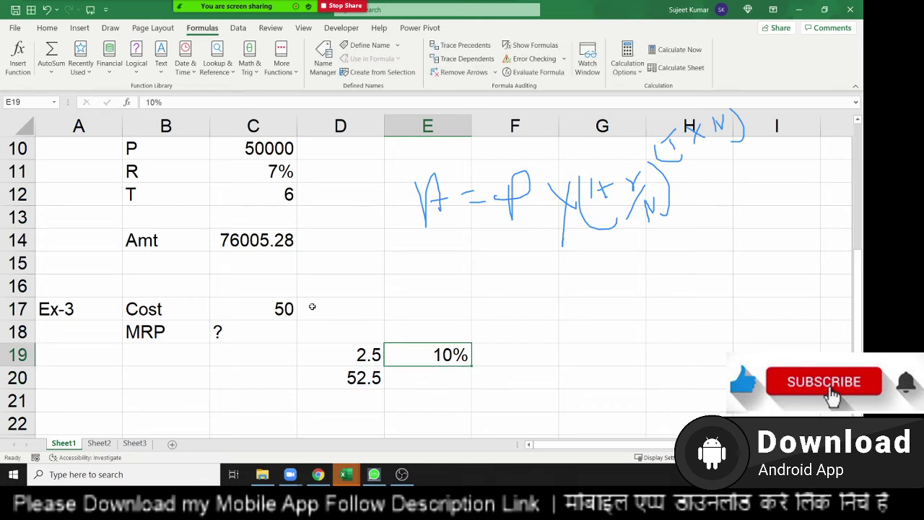
pyautogui.write('=')
pyautogui.press('Left')
pyautogui.press('Down')
pyautogui.write('*')
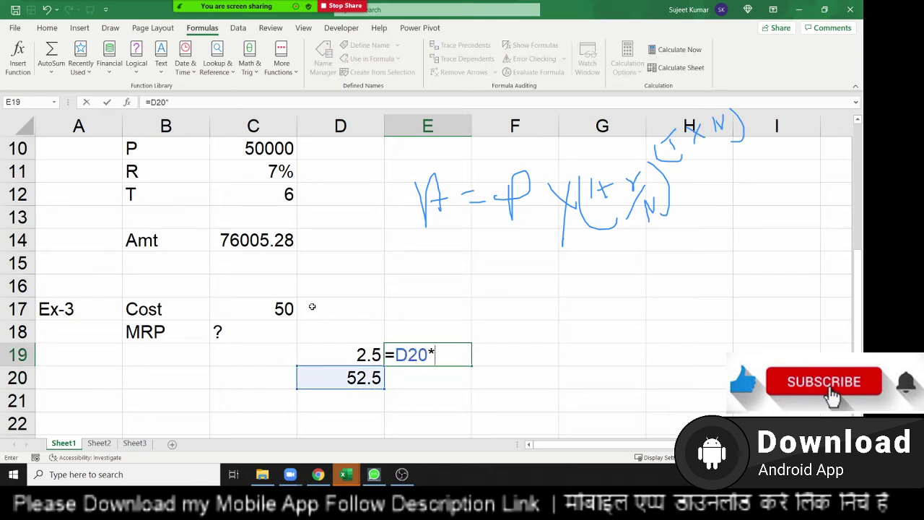
pyautogui.write('10%')
pyautogui.press('Return')
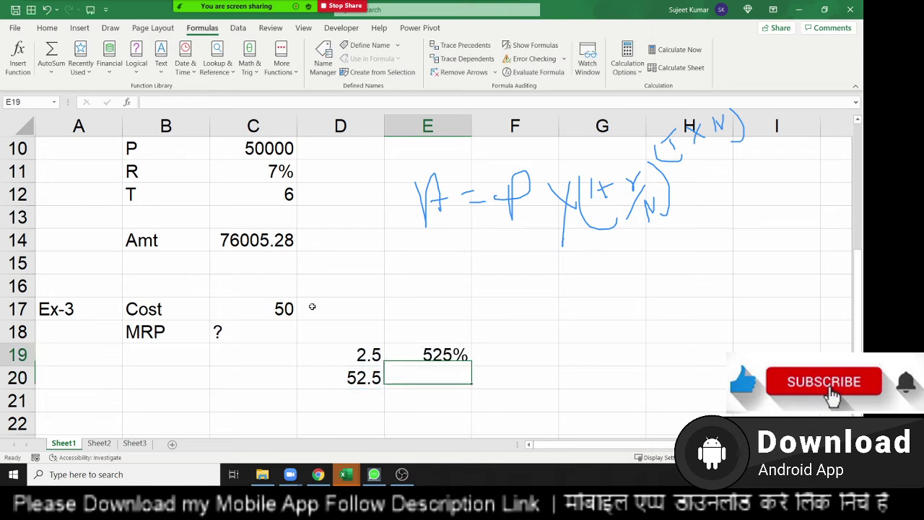
pyautogui.press('Up')
pyautogui.hotkey('ctrl', 'shift', '~')
# - Enter =D20+E19 in E20 for the new price of 57.75
pyautogui.press('Down')
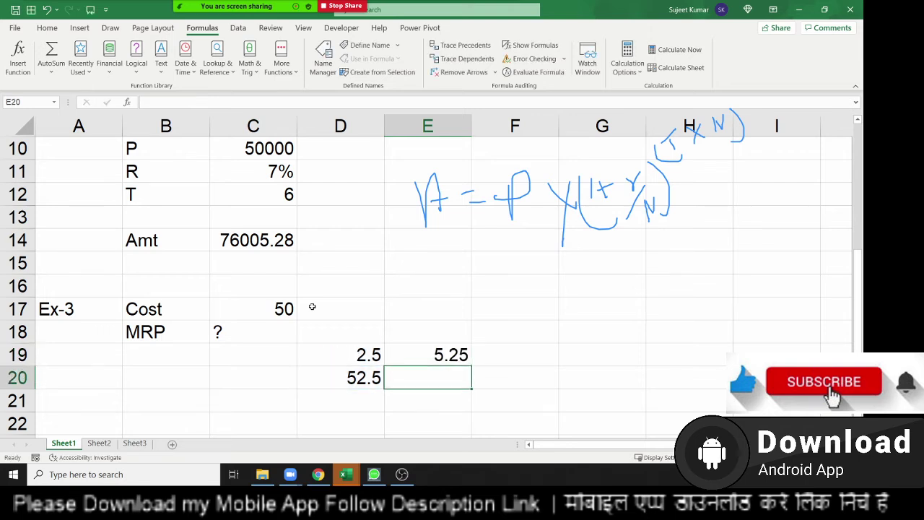
pyautogui.write('=')
pyautogui.press('Left')
pyautogui.write('6')
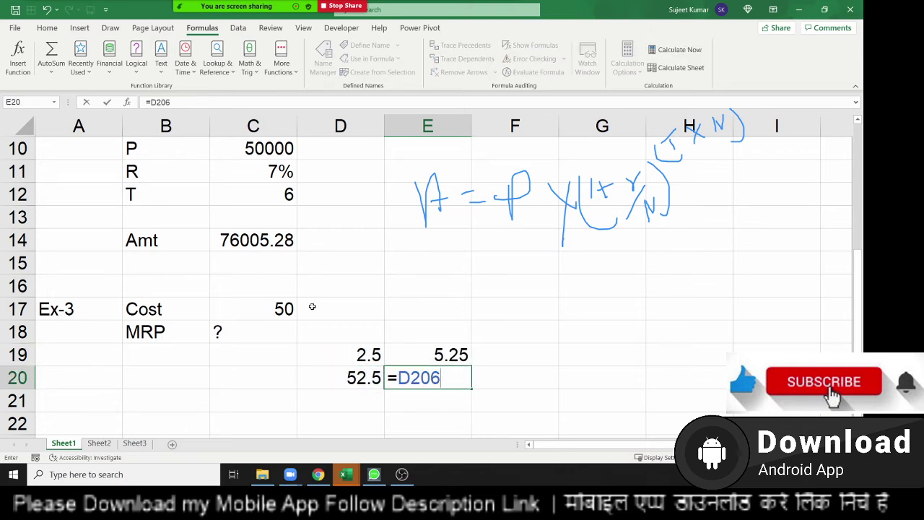
pyautogui.press('Up')
pyautogui.press('Down')
pyautogui.write('=')
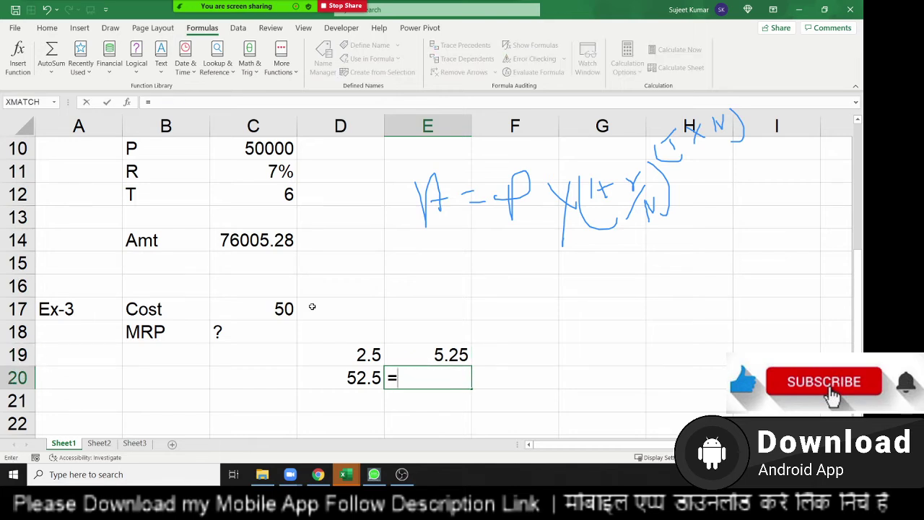
pyautogui.press('Left')
pyautogui.write('+')
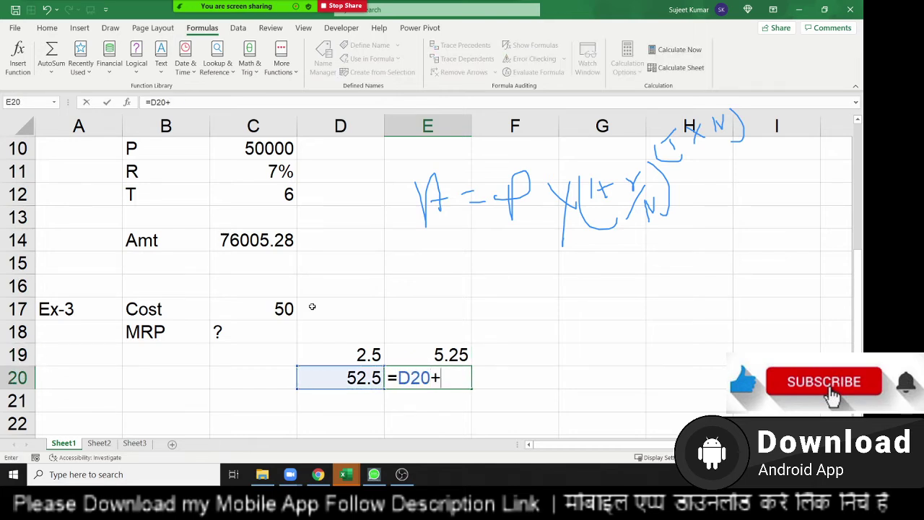
pyautogui.press('Up')
pyautogui.press('Return')
pyautogui.press('Up')
pyautogui.press('Down')
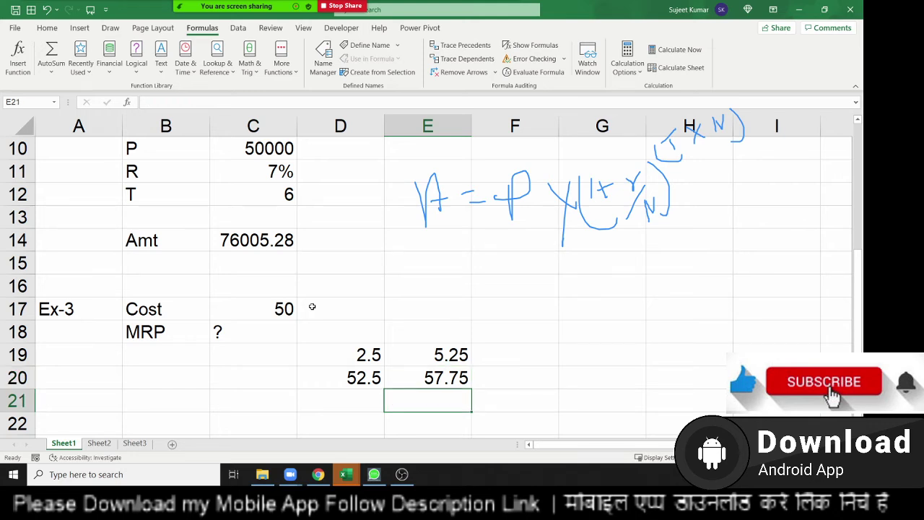
pyautogui.press('Up')
# - Add the 15% markup: =E20*15% in F19 and =E20+F19 in F20, giving 66.4125
pyautogui.press('Right')
pyautogui.press('Up')
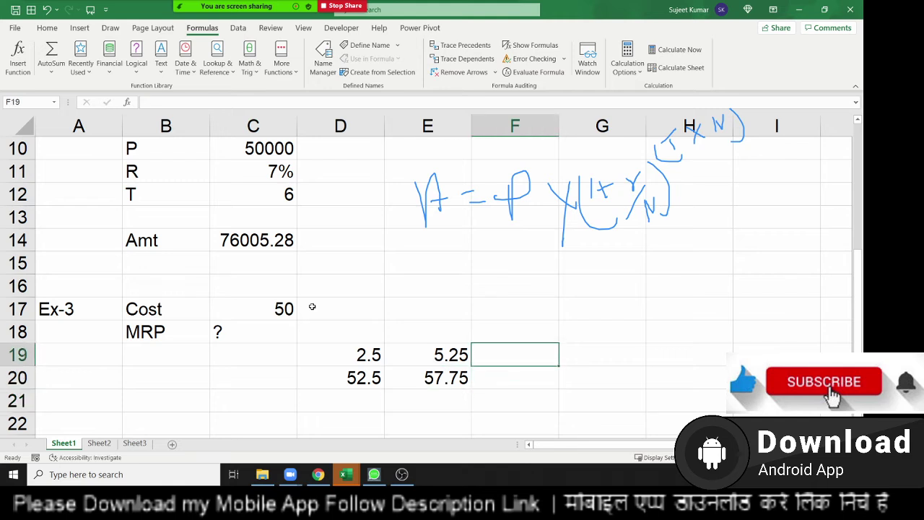
pyautogui.write('=')
pyautogui.press('Down')
pyautogui.press('Left')
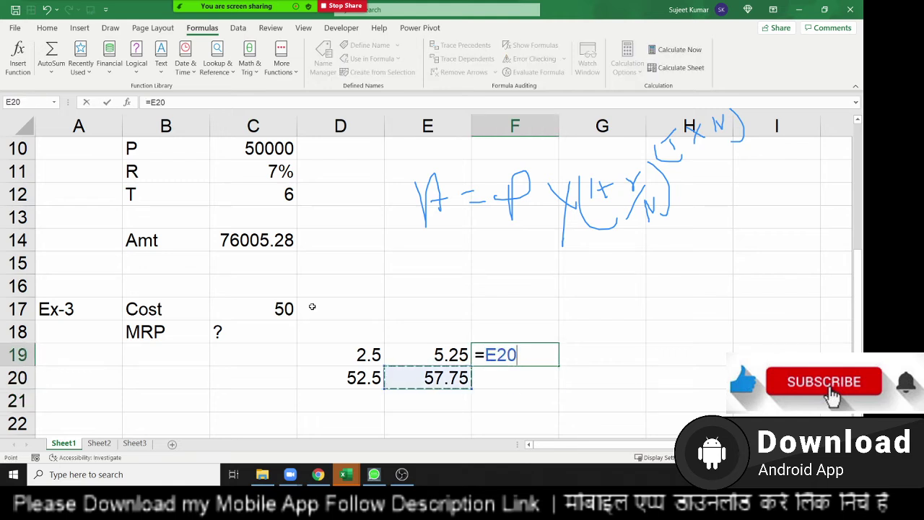
pyautogui.write('*1')
pyautogui.write('5%')
pyautogui.press('Return')
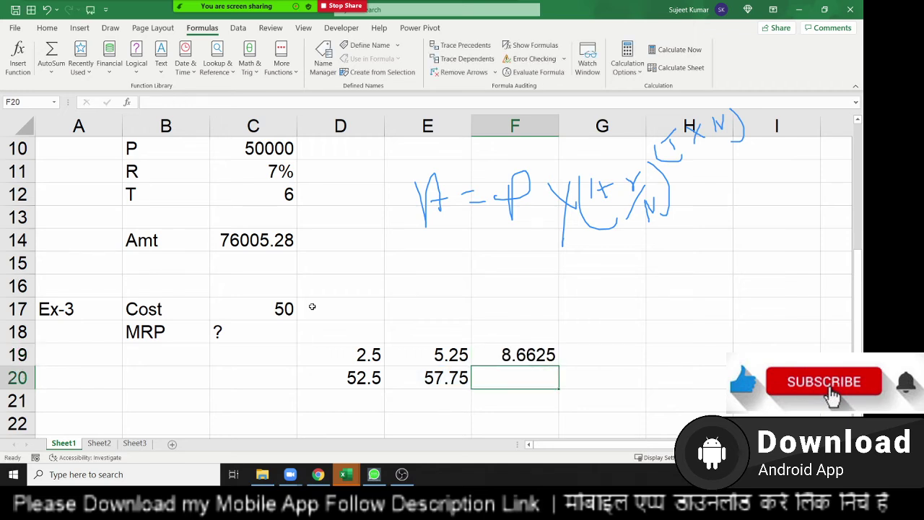
pyautogui.write('=')
pyautogui.press('Left')
pyautogui.write('+')
pyautogui.press('Up')
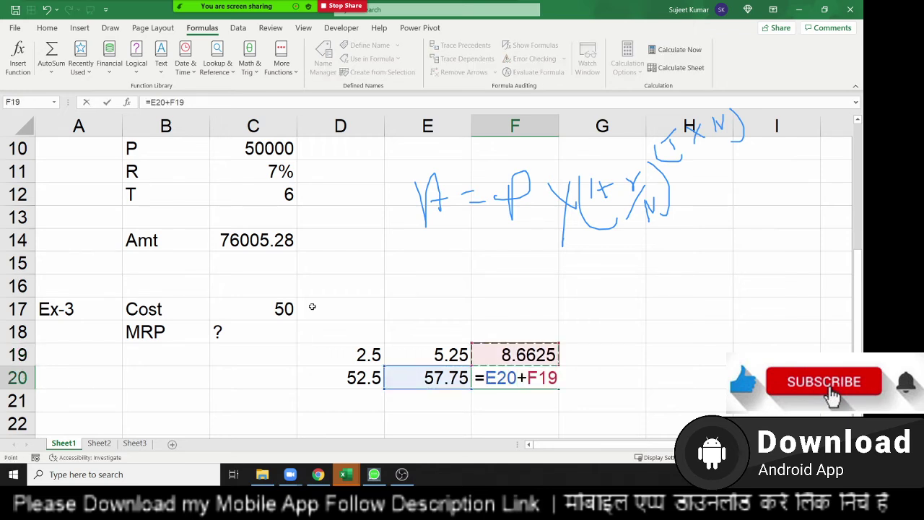
pyautogui.press('Return')
# - Add the 20% markup: =F20*20% in G19 and =F20+G19 in G20, giving 79.695
pyautogui.press('Up')
pyautogui.press('Right')
pyautogui.press('Up')
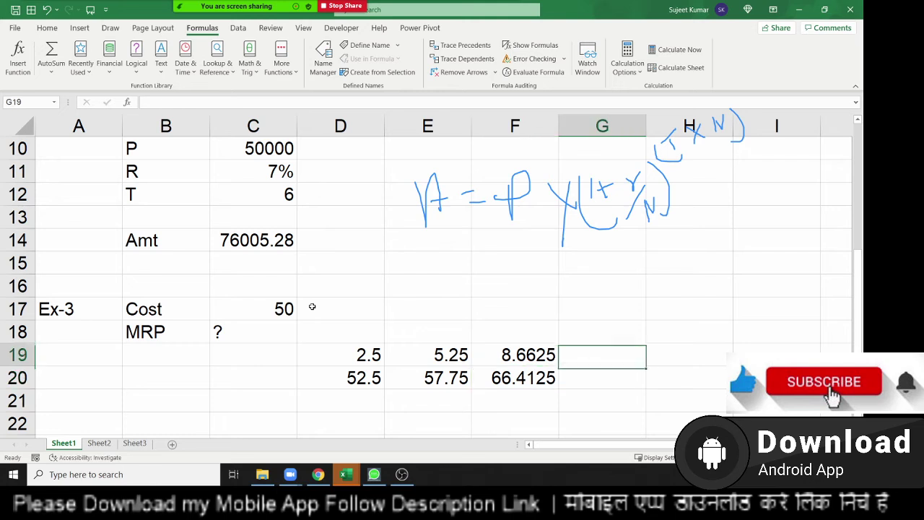
pyautogui.write('=')
pyautogui.press('Down')
pyautogui.press('Left')
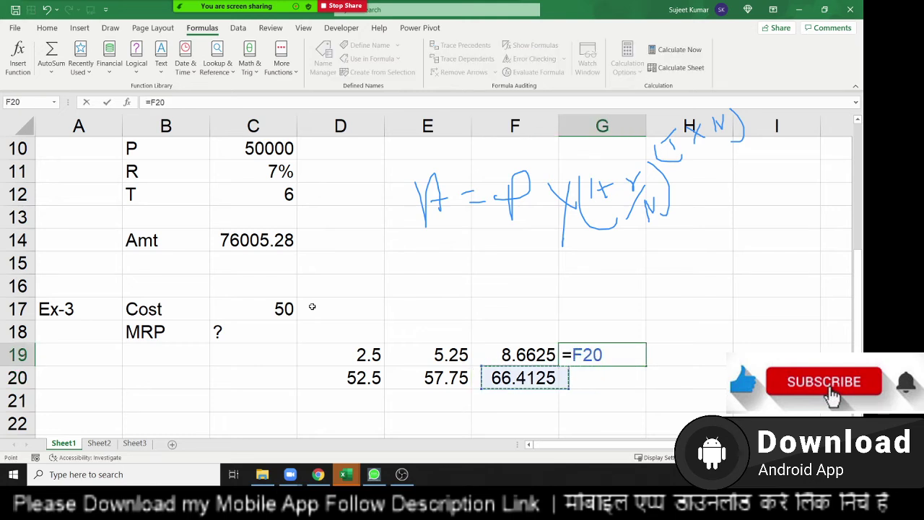
pyautogui.write('*20')
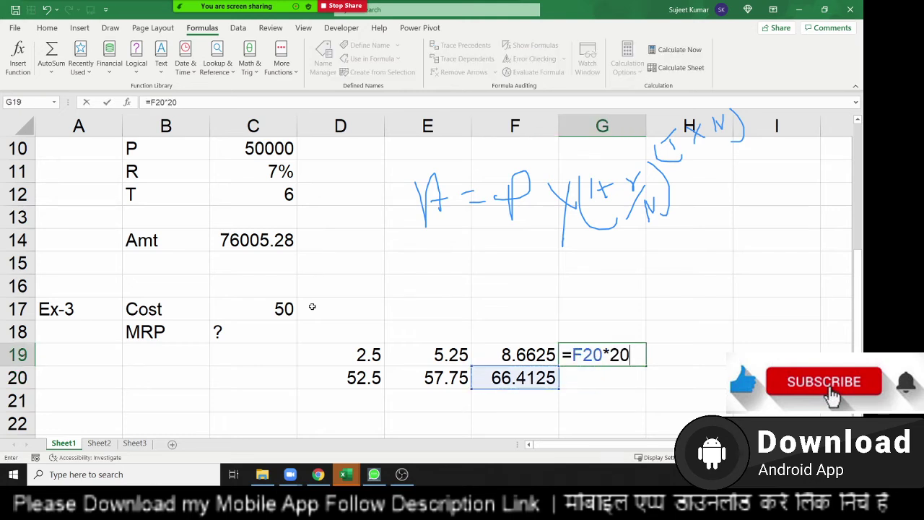
pyautogui.write('%')
pyautogui.press('Return')
pyautogui.write('=')
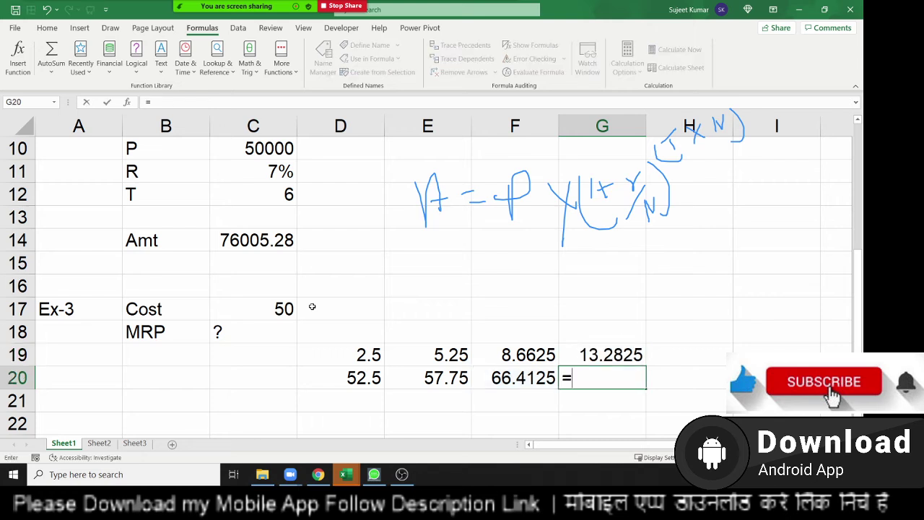
pyautogui.press('Left')
pyautogui.write('+')
pyautogui.press('Up')
pyautogui.press('Return')
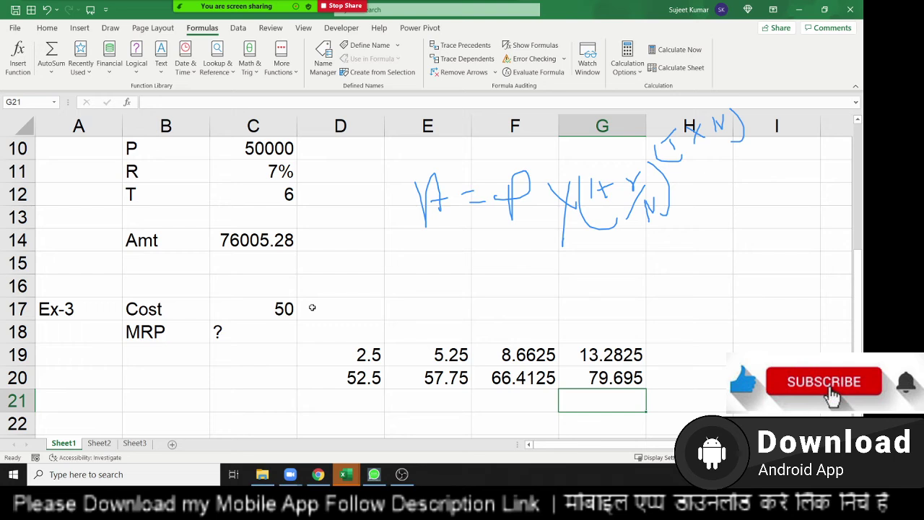
# - Review the markup formulas, checking C14 and D19's 5% expression without changes
pyautogui.moveTo(615, 378); pyautogui.dragTo(355, 391)
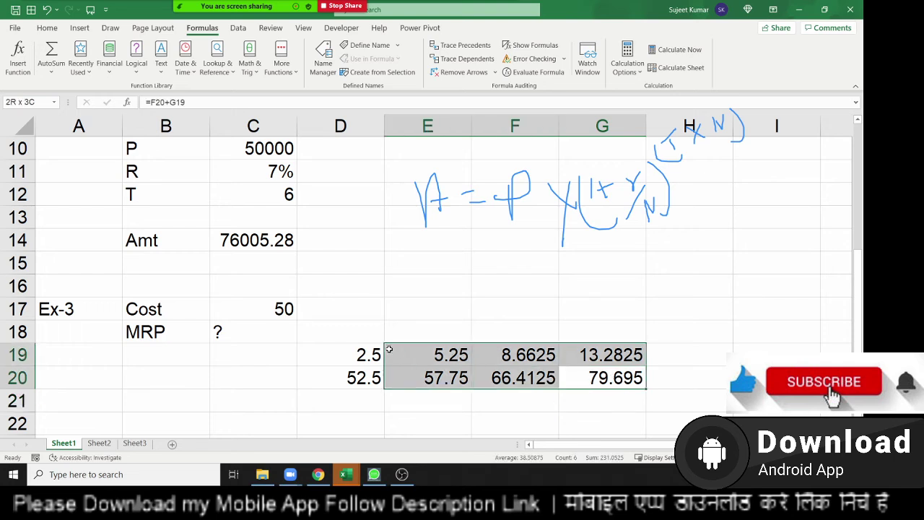
pyautogui.click(353, 394)
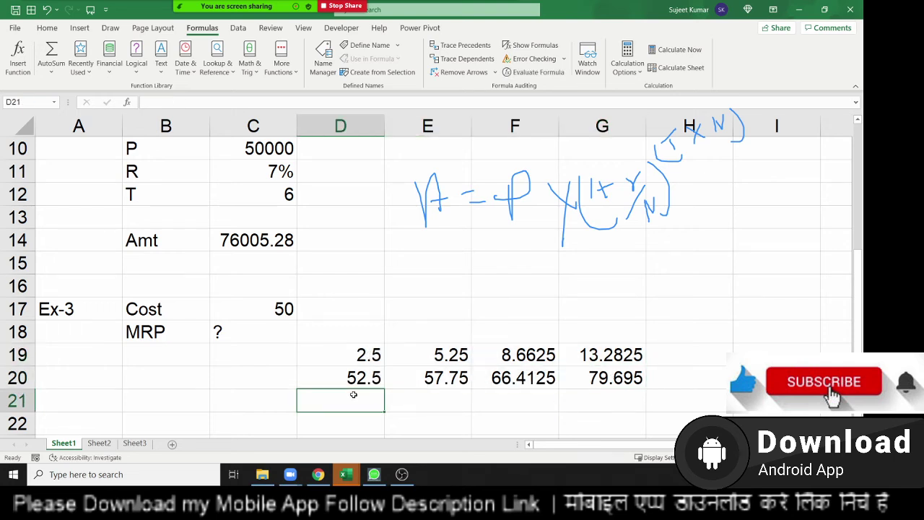
pyautogui.click(248, 238)
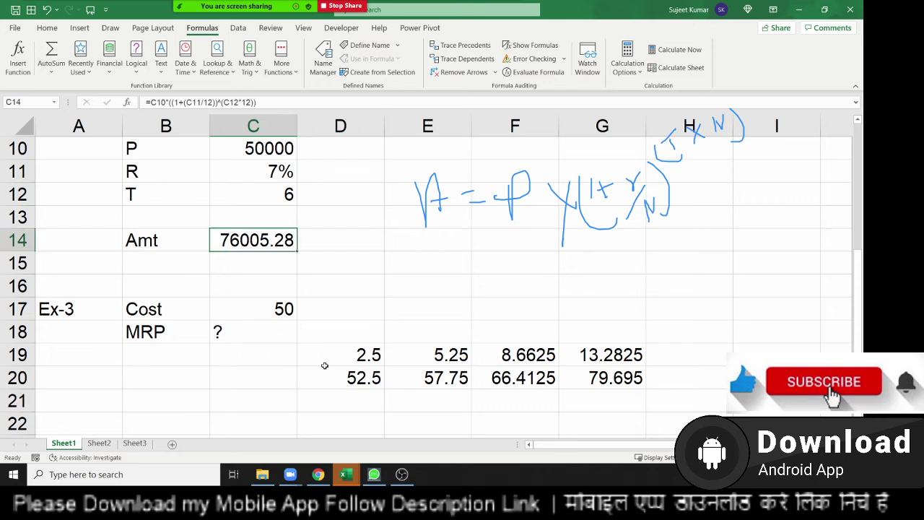
pyautogui.click(351, 356)
pyautogui.doubleClick(352, 356)
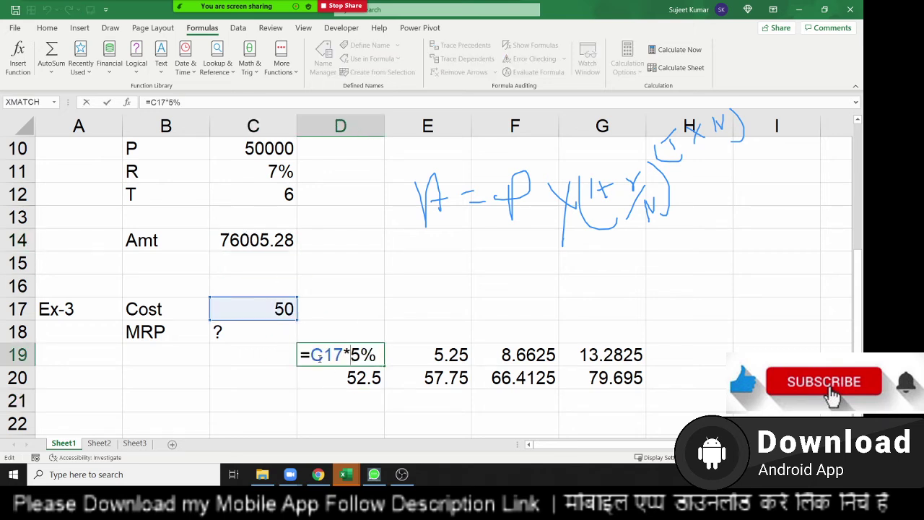
pyautogui.moveTo(316, 354); pyautogui.dragTo(378, 355)
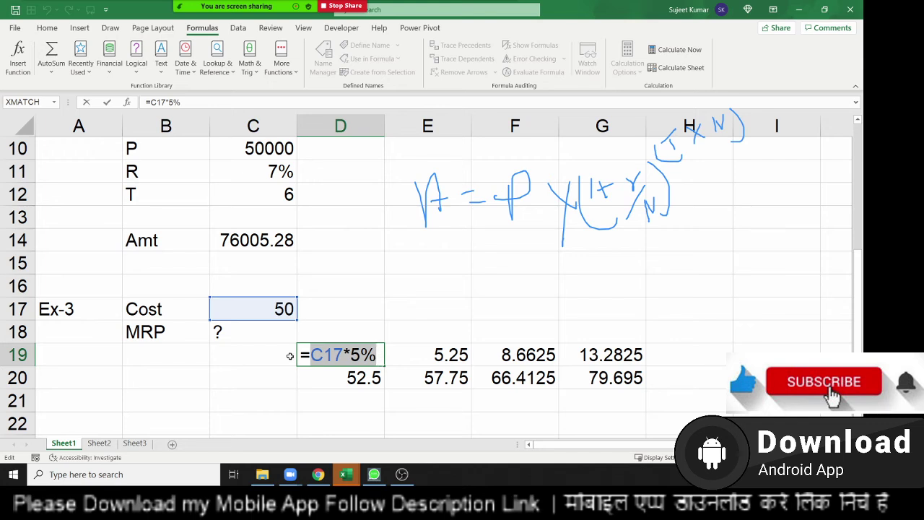
pyautogui.press('Escape')
# - Rewrite D20 as =C17+(C17*5%), still giving 52.5
pyautogui.click(309, 377)
pyautogui.doubleClick(344, 378)
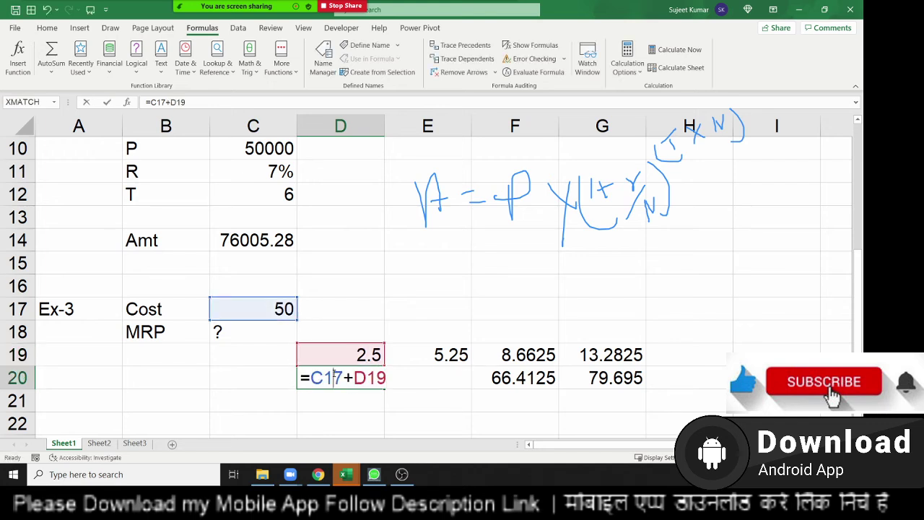
pyautogui.doubleClick(369, 378)
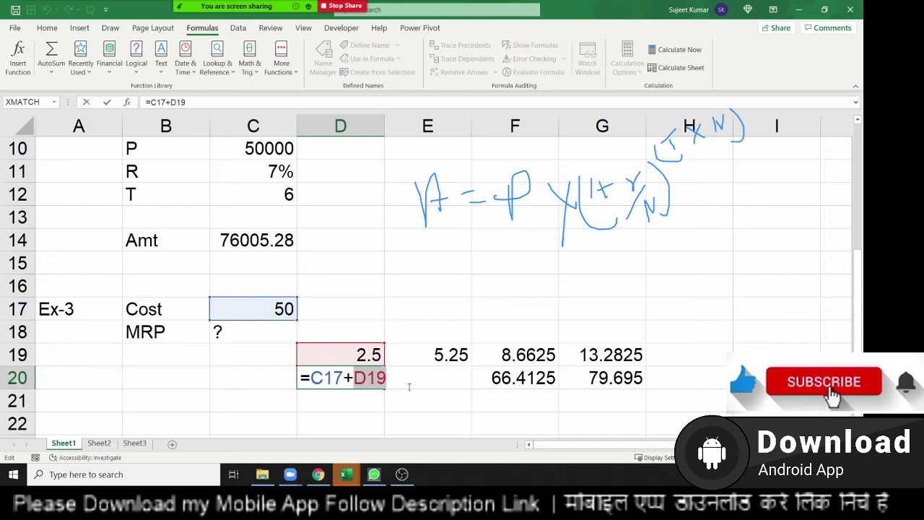
pyautogui.write('(C17*5%')
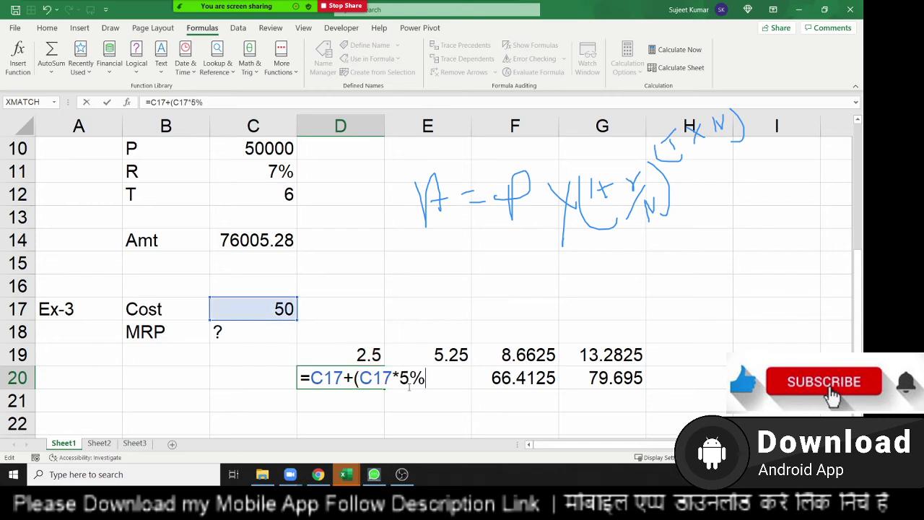
pyautogui.write(')')
pyautogui.press('Return')
pyautogui.press('Up')
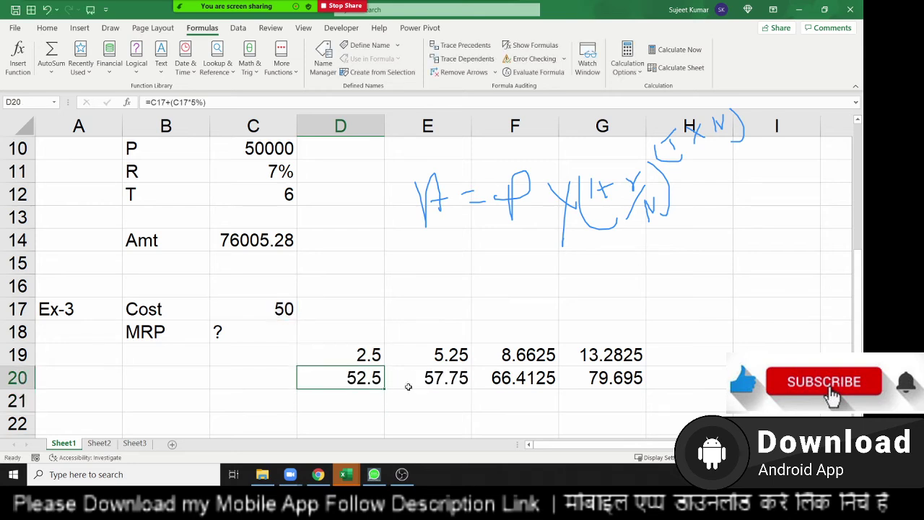
# - Clear the separate markup in D19 and review D20's new formula
pyautogui.press('Up')
pyautogui.press('Delete')
pyautogui.press('Down')
pyautogui.doubleClick(347, 378)
pyautogui.moveTo(311, 378); pyautogui.dragTo(432, 377)
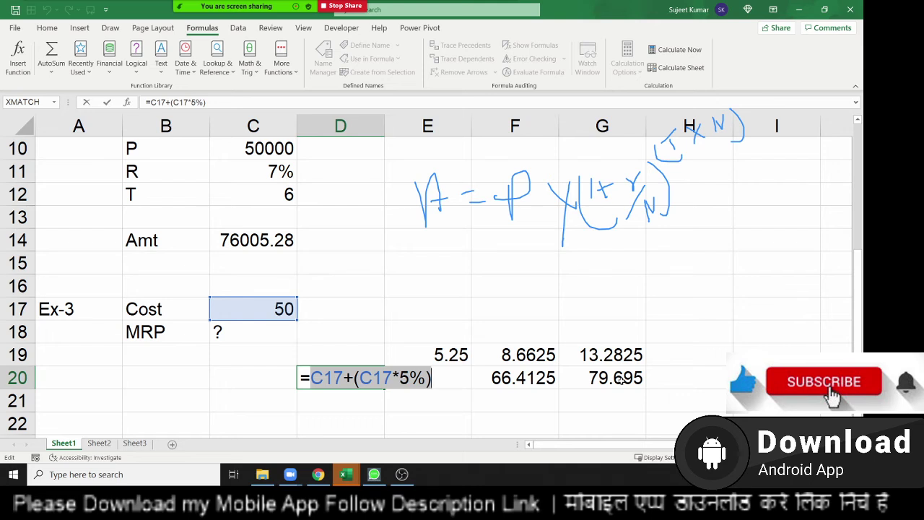
pyautogui.hotkey('ctrl', 'Return')
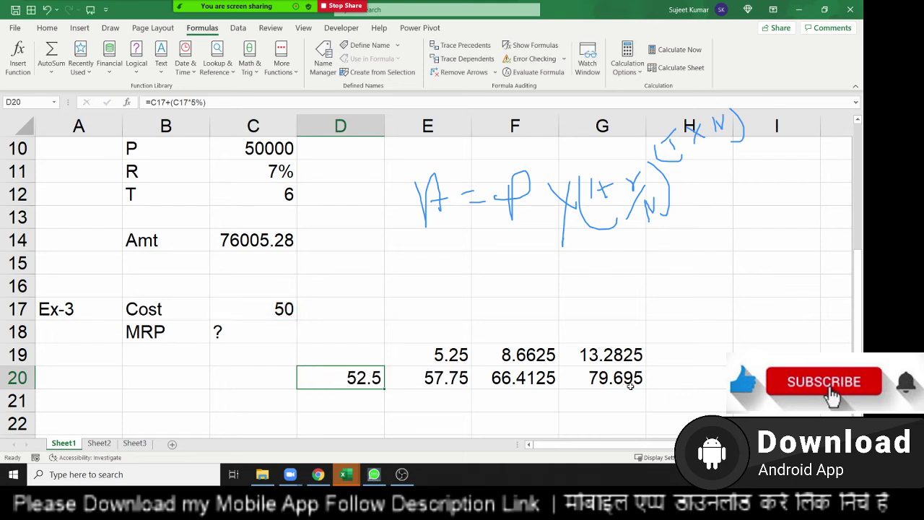
# - Replace the D20 reference with (C17+(C17*5%)) in both E19 and E20 formulas
pyautogui.doubleClick(447, 353)
pyautogui.doubleClick(411, 353)
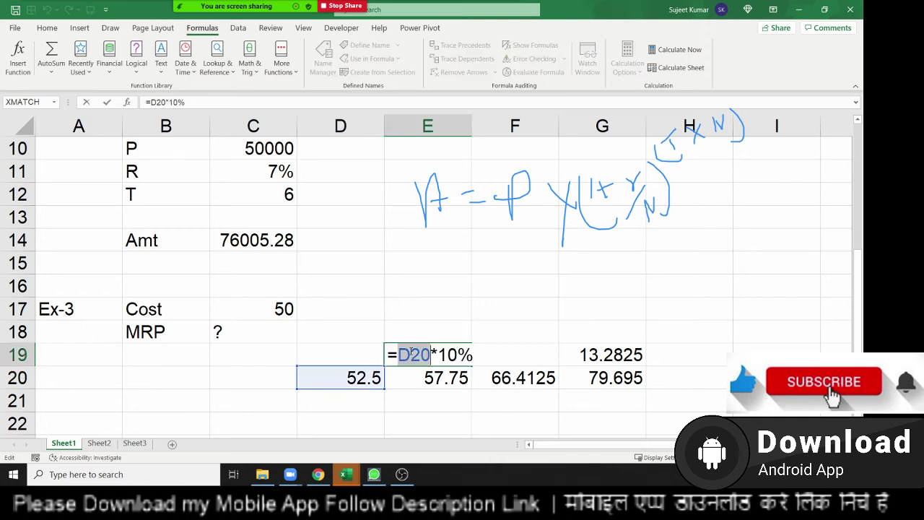
pyautogui.write('(C17+(C17*5%)')
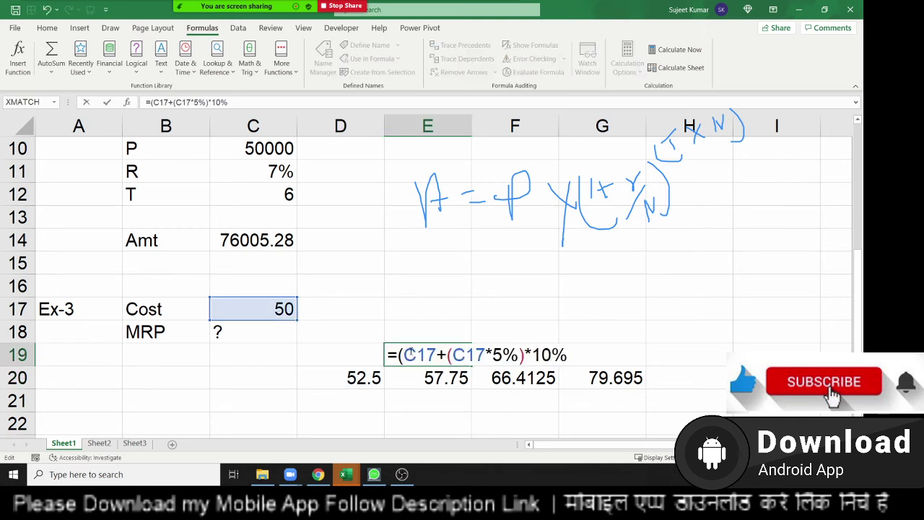
pyautogui.write(')')
pyautogui.press('Return')
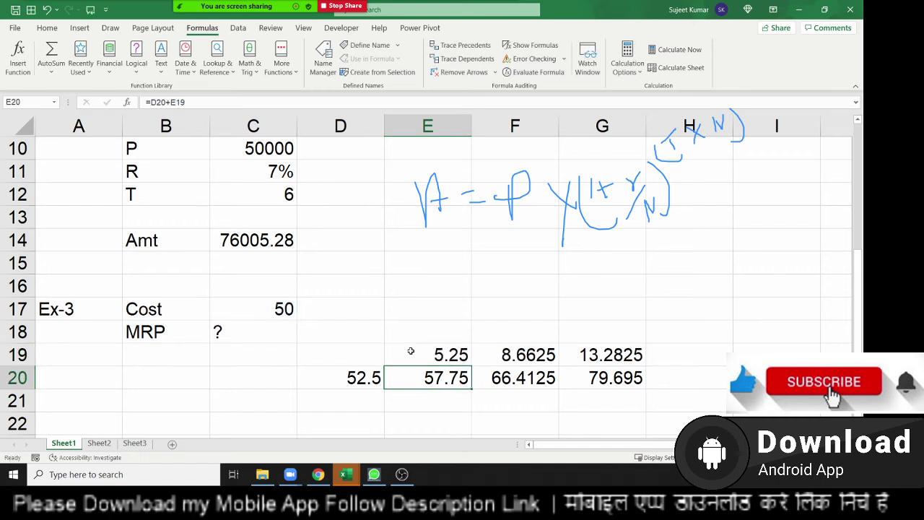
pyautogui.doubleClick(442, 377)
pyautogui.doubleClick(414, 378)
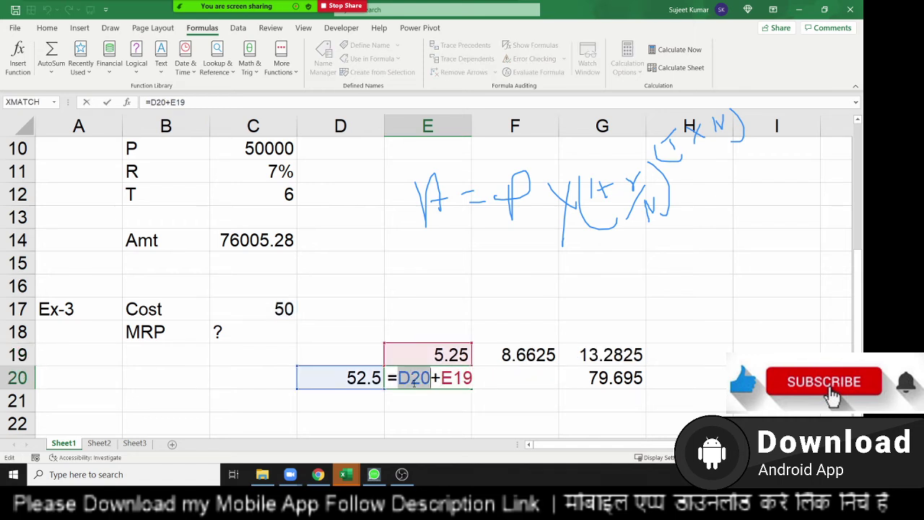
pyautogui.write('(C17+(C17*5%)')
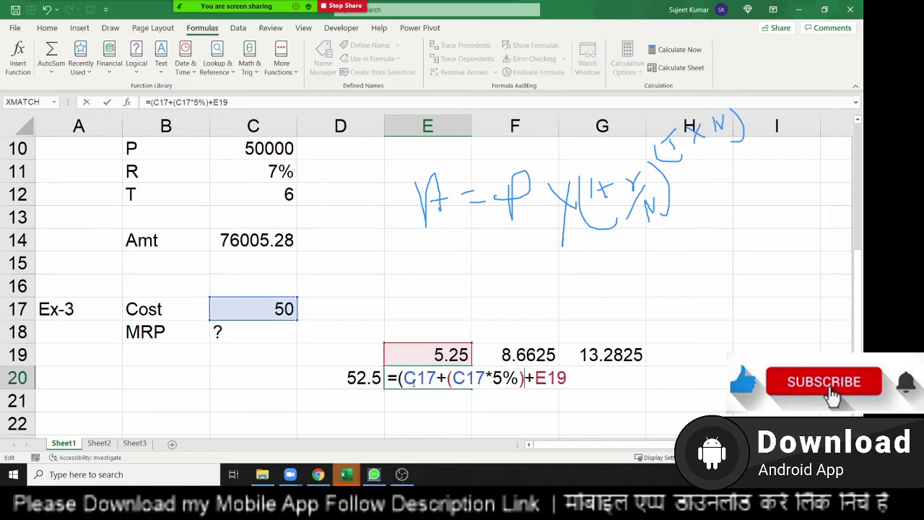
pyautogui.write(')')
pyautogui.press('Return')
# - Clear the helper value 52.5 from D20
pyautogui.write('\\')
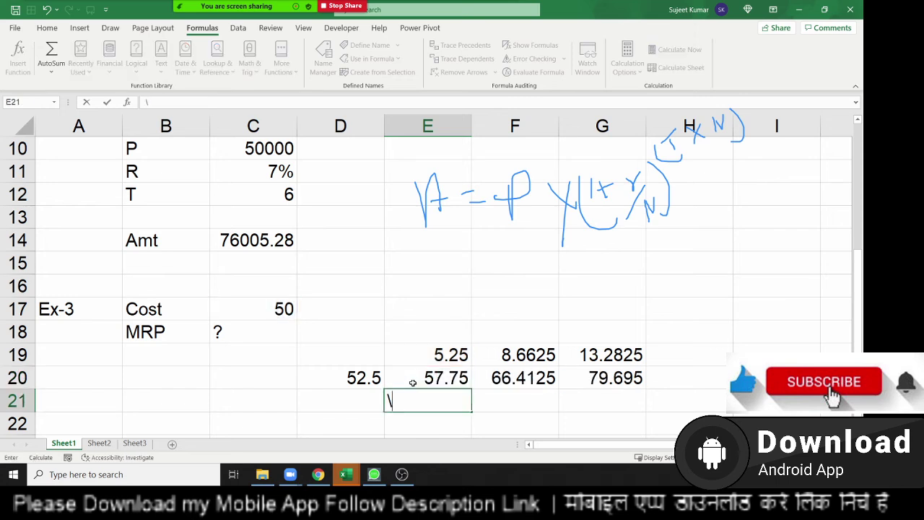
pyautogui.press('Escape')
pyautogui.press('Up')
pyautogui.press('Left')
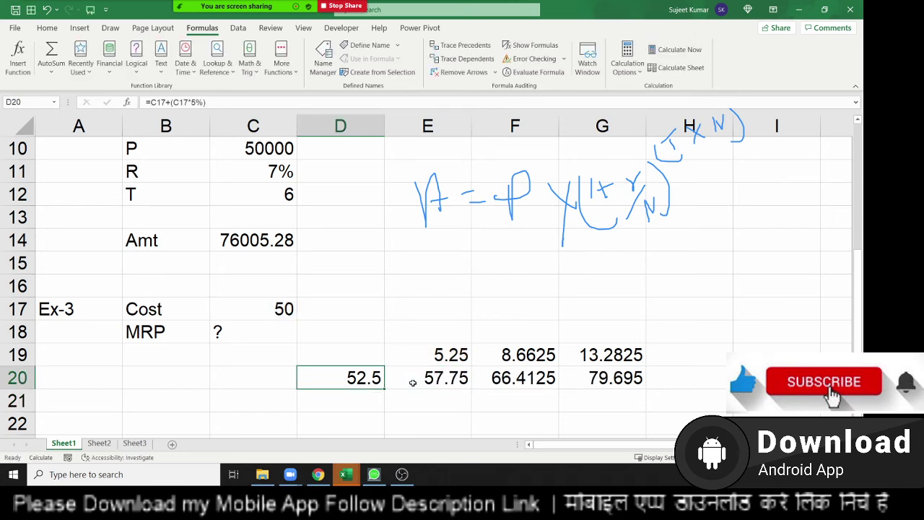
pyautogui.press('Delete')
pyautogui.press('Up')
pyautogui.press('Right')
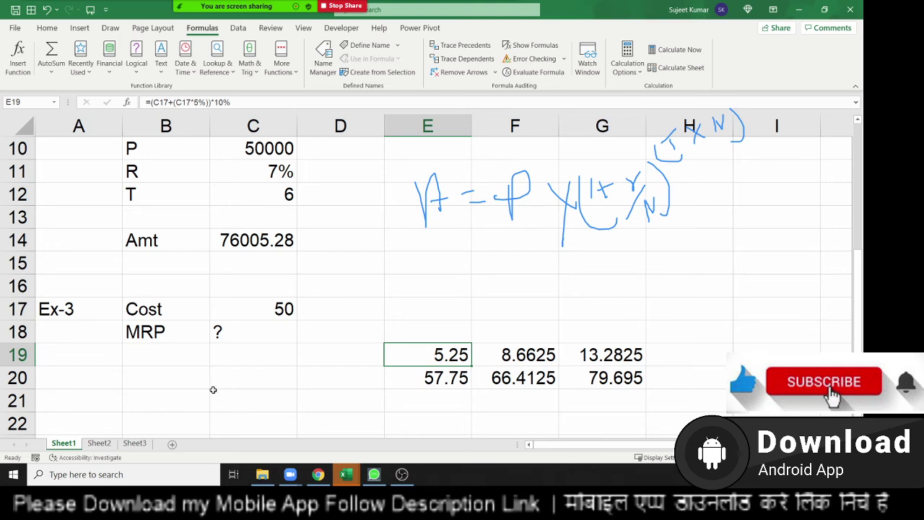
# - Replace E19 in E20's formula with ((C17+(C17*5%))*10%) and clear E19
pyautogui.doubleClick(445, 354)
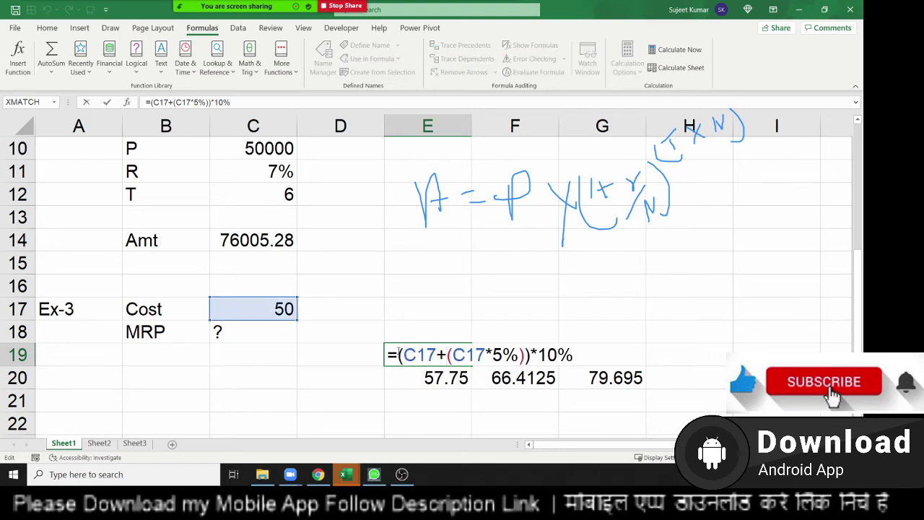
pyautogui.moveTo(400, 354); pyautogui.dragTo(536, 355)
pyautogui.press('Escape')
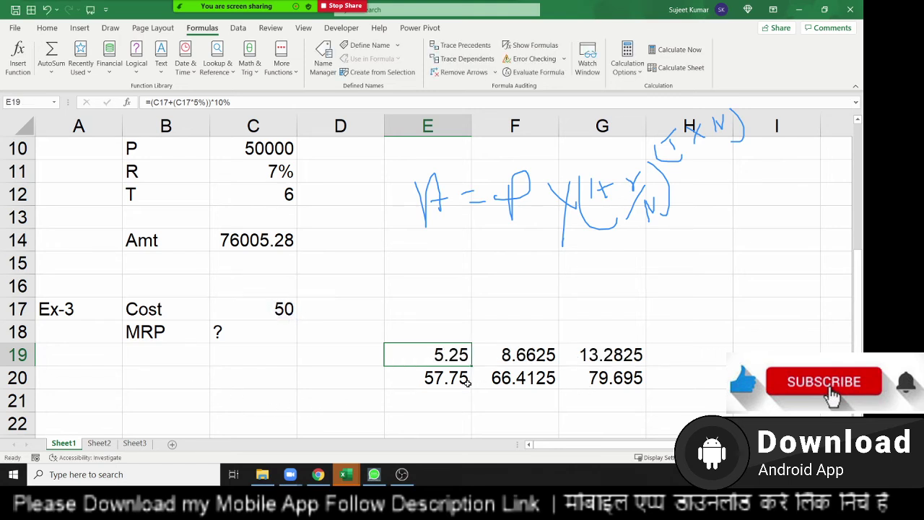
pyautogui.click(456, 378)
pyautogui.doubleClick(456, 378)
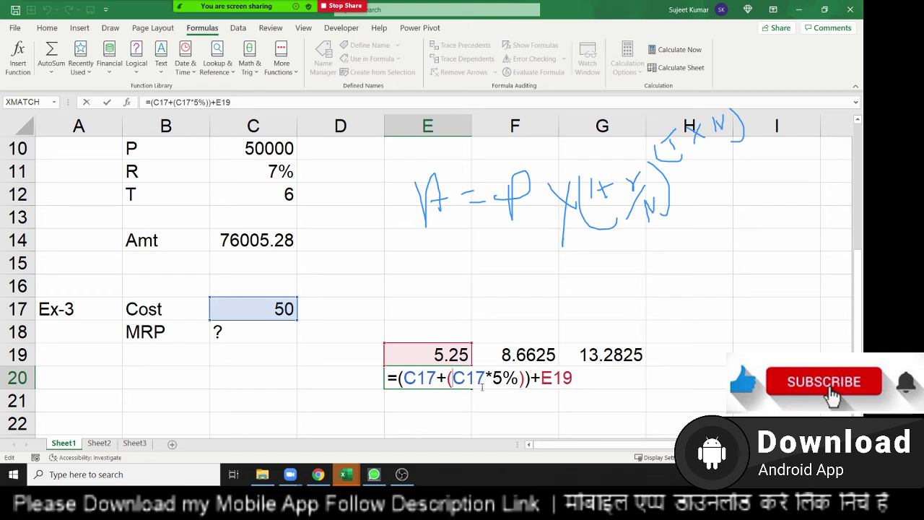
pyautogui.doubleClick(547, 379)
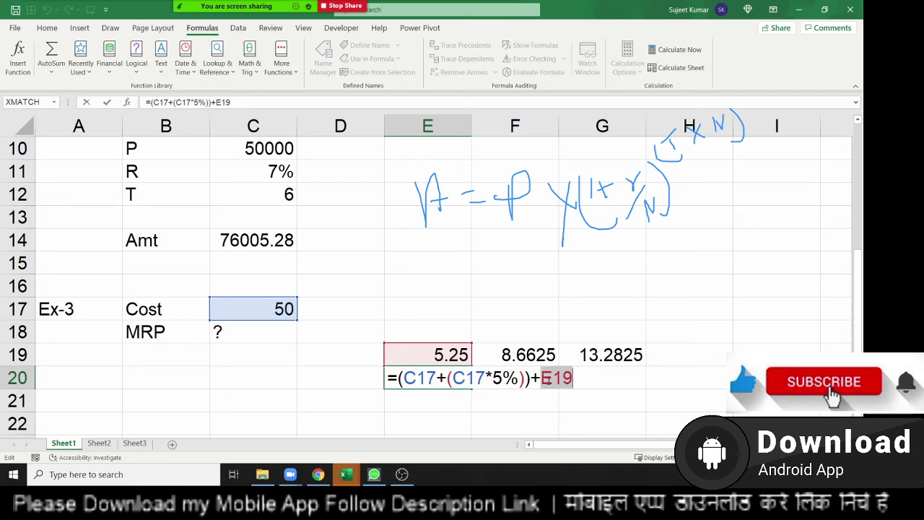
pyautogui.write('(')
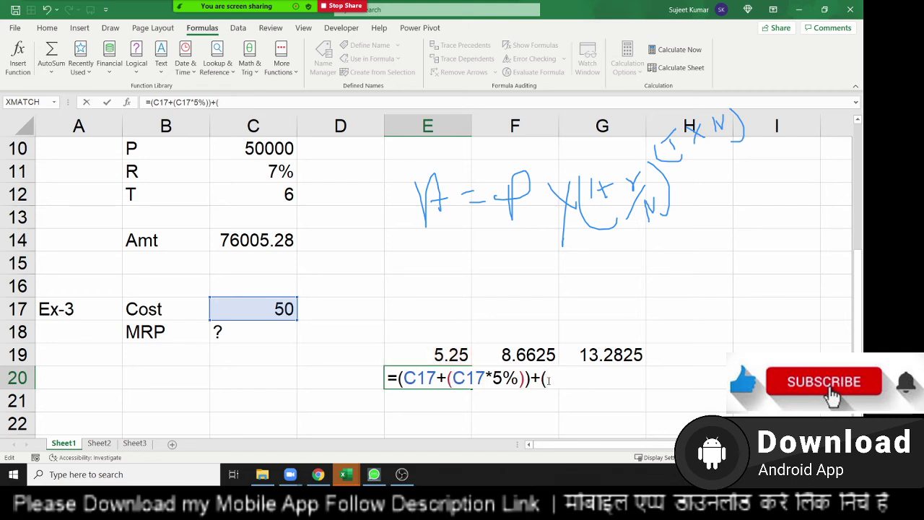
pyautogui.write('(C17+(C17*5%))*10%)')
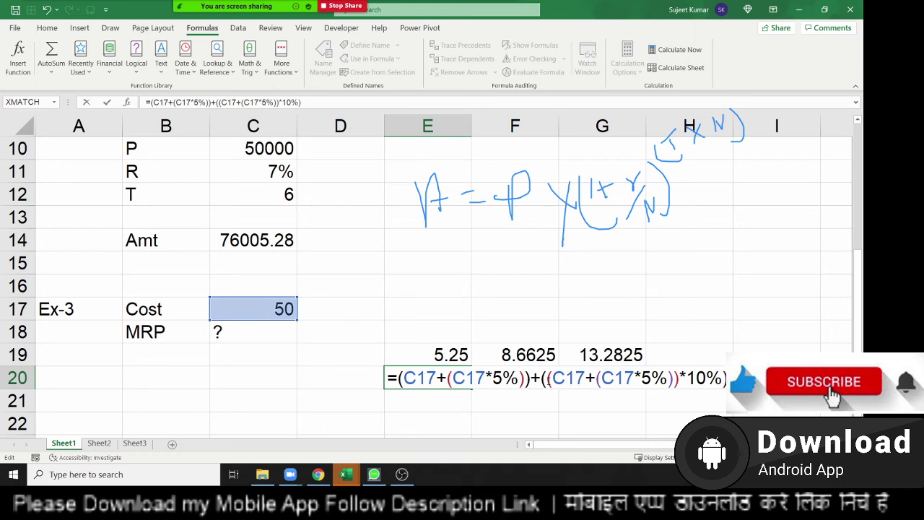
pyautogui.press('Return')
pyautogui.press('Up')
pyautogui.press('Up')
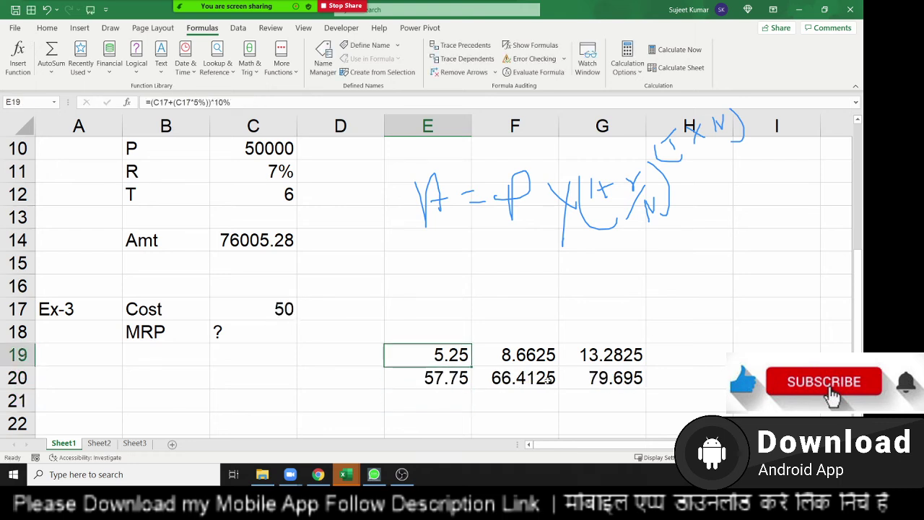
pyautogui.press('Delete')
pyautogui.press('Down')
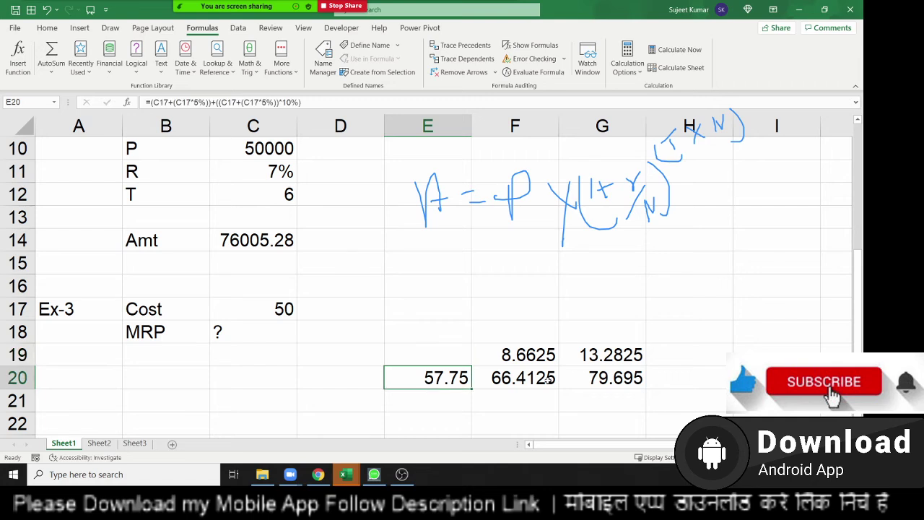
# - Copy E20's combined formula and substitute it for the E20 reference in F19
pyautogui.doubleClick(439, 380)
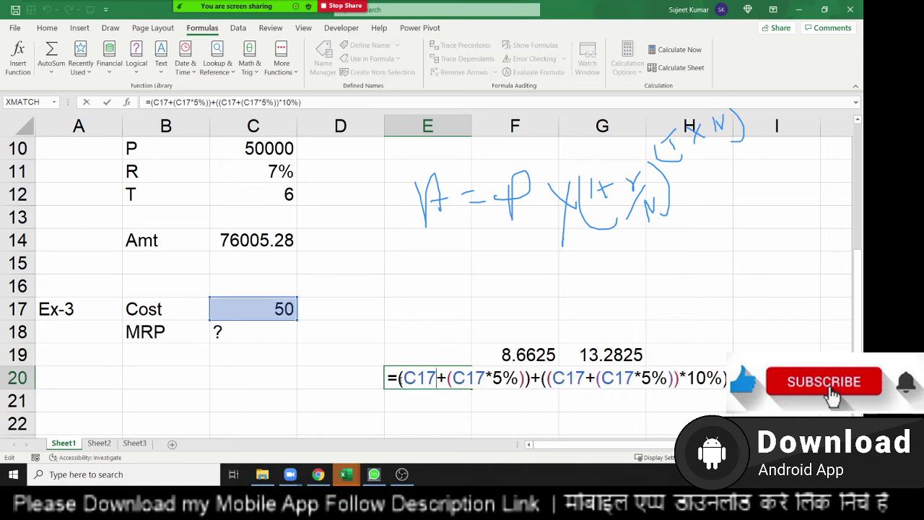
pyautogui.moveTo(399, 378); pyautogui.dragTo(726, 378)
pyautogui.hotkey('ctrl', 'c')
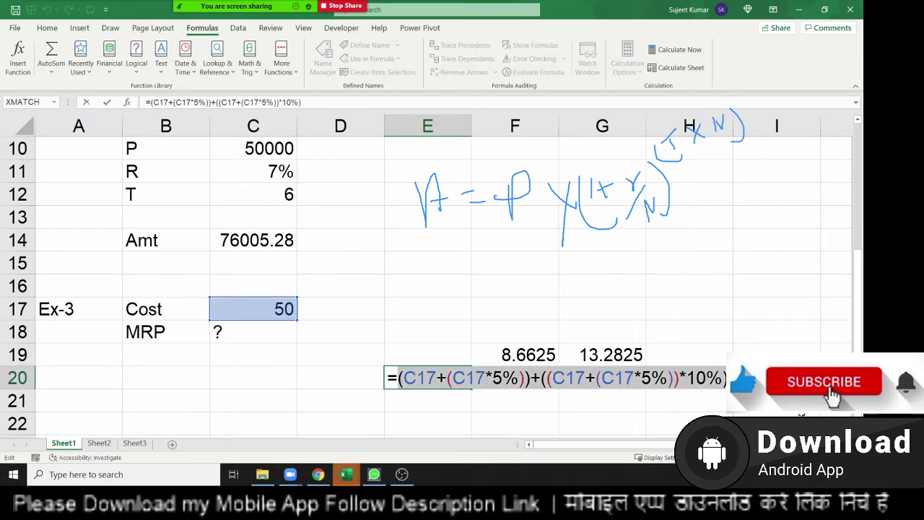
pyautogui.press('Escape')
pyautogui.doubleClick(534, 354)
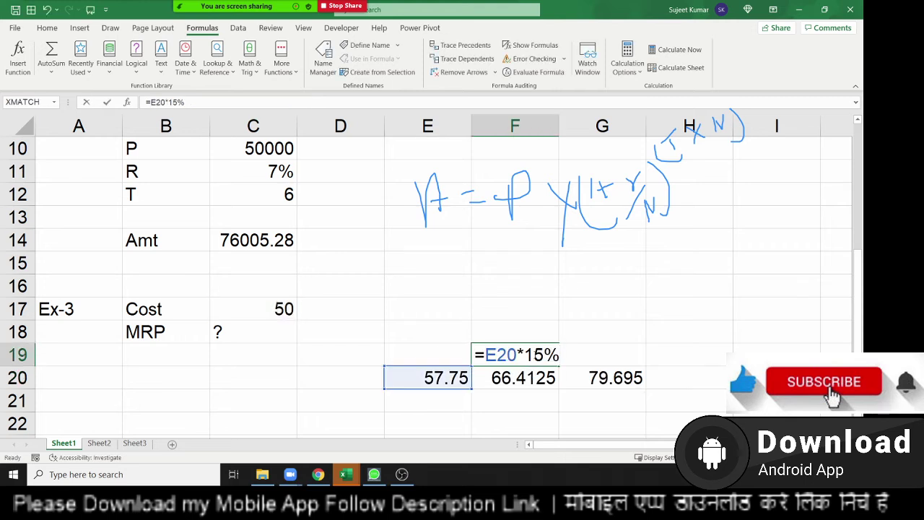
pyautogui.doubleClick(501, 354)
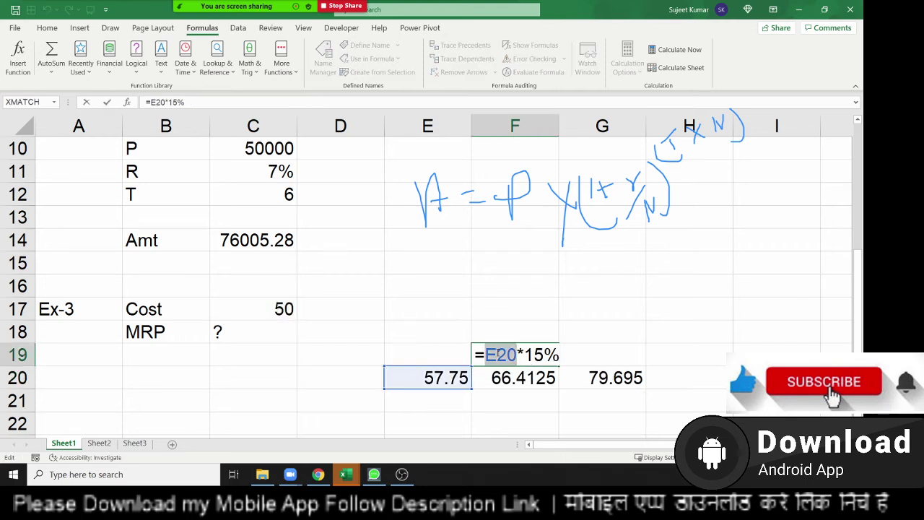
pyautogui.press('Delete')
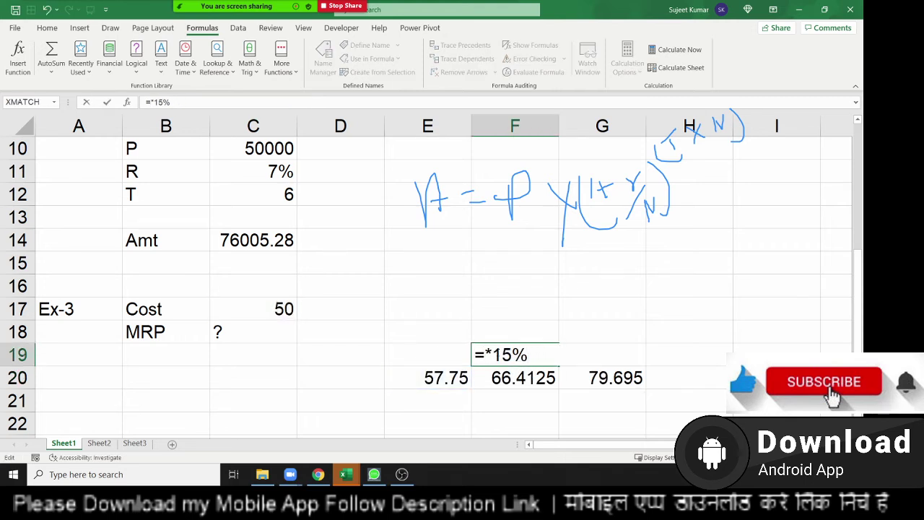
pyautogui.write('()')
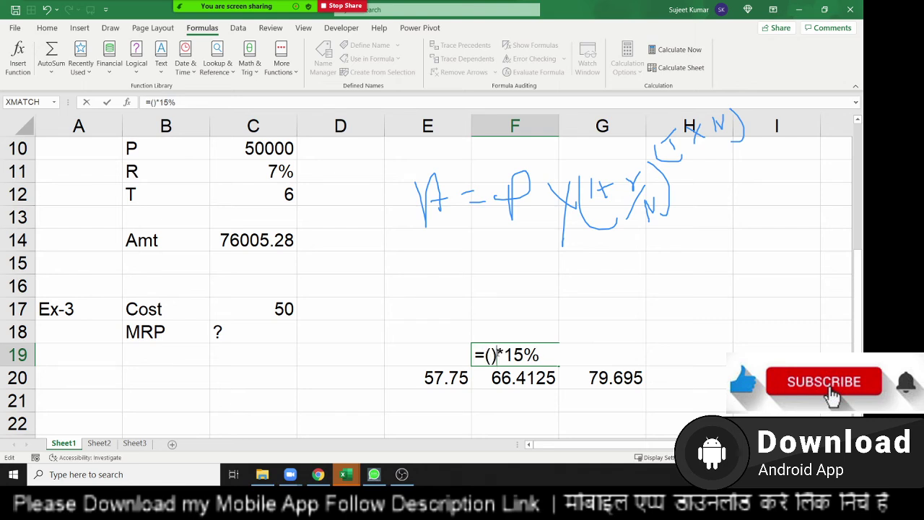
pyautogui.hotkey('ctrl', 'v')
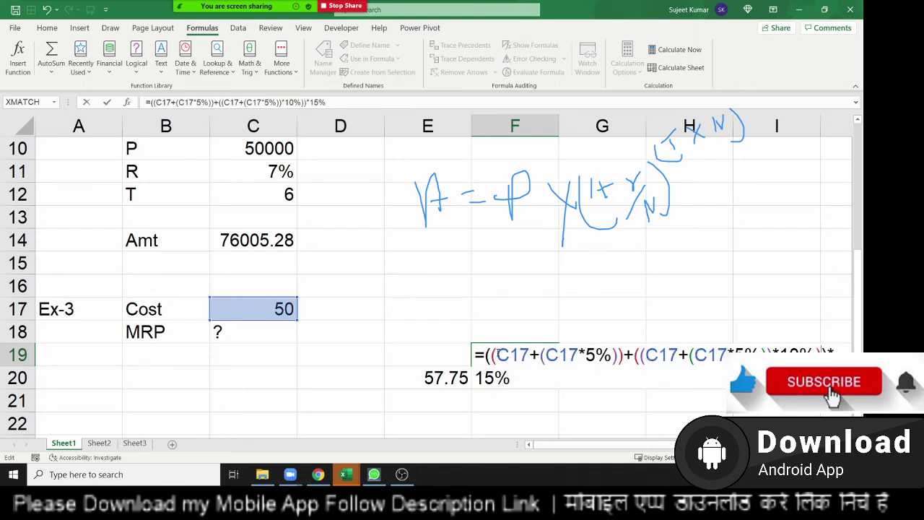
pyautogui.press('Return')
# - Substitute the combined formula for E20 in F20's formula, then clear E20
pyautogui.press('F2')
pyautogui.write('=E20+F19')
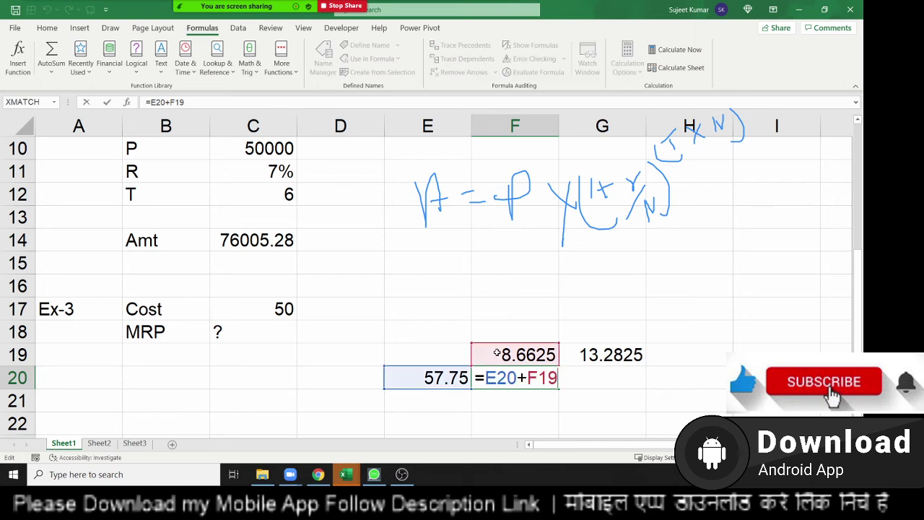
pyautogui.press('Left')
pyautogui.press('Left')
pyautogui.press('Left')
pyautogui.press('Left')
pyautogui.hotkey('shift', 'Left')
pyautogui.hotkey('shift', 'Left')
pyautogui.hotkey('shift', 'Left')
pyautogui.write('(')
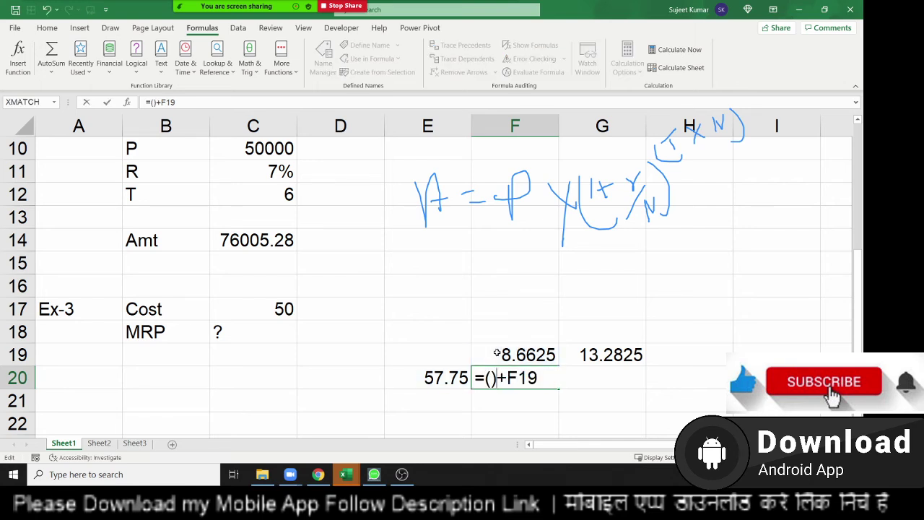
pyautogui.hotkey('ctrl', 'v')
pyautogui.press('Return')
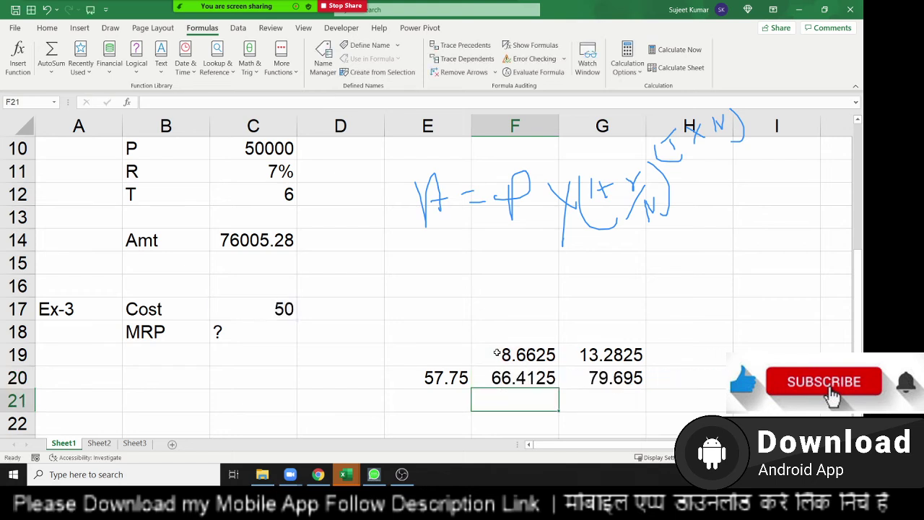
pyautogui.press('Up')
pyautogui.press('Left')
pyautogui.press('Delete')
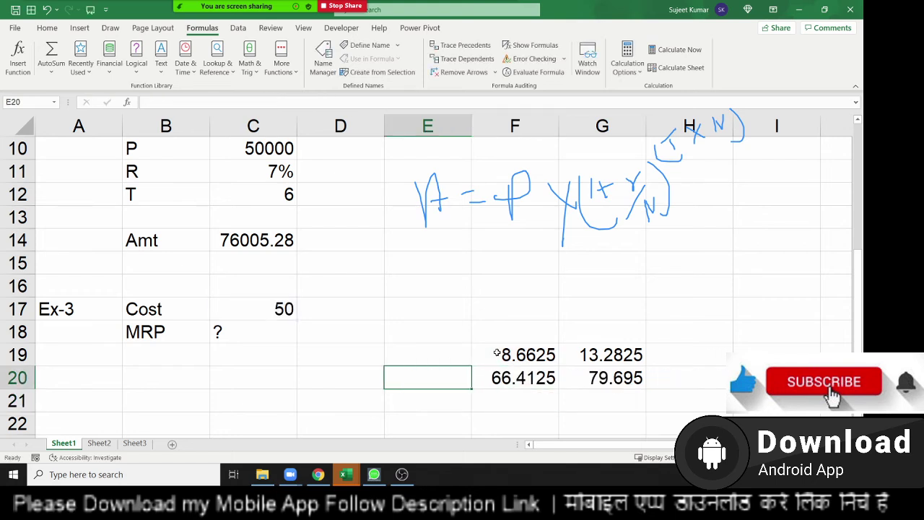
# - Replace F19 in F20's formula with F19's calculation *15%, giving 66.4125, and clear F19
pyautogui.click(496, 353)
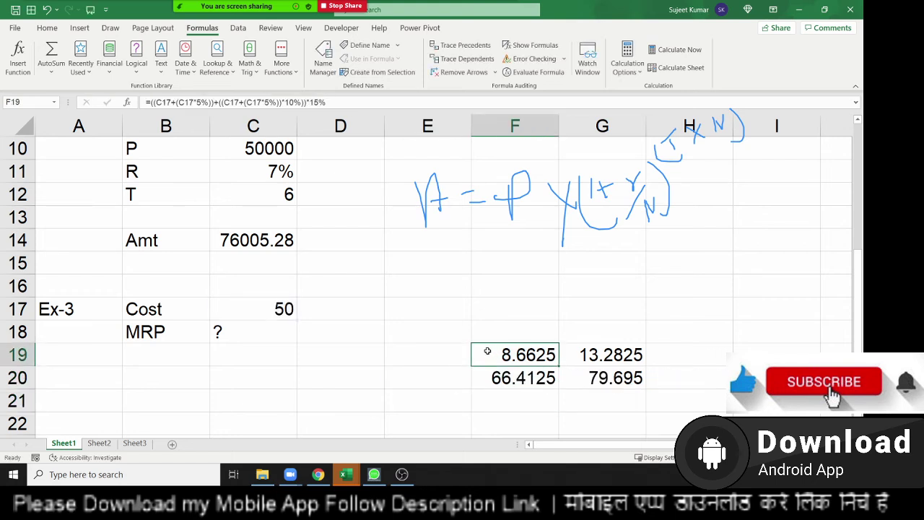
pyautogui.doubleClick(487, 354)
pyautogui.moveTo(482, 355); pyautogui.dragTo(523, 391)
pyautogui.hotkey('ctrl', 'c')
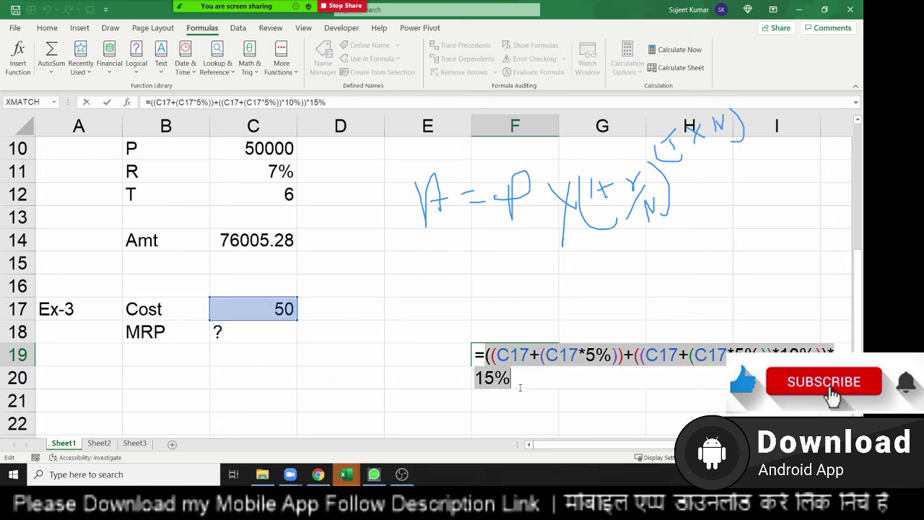
pyautogui.press('Escape')
pyautogui.click(523, 382)
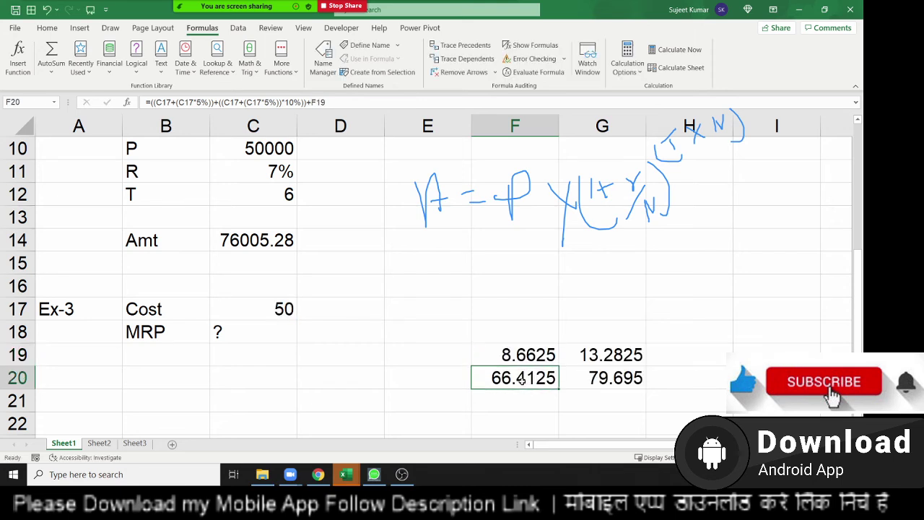
pyautogui.doubleClick(522, 381)
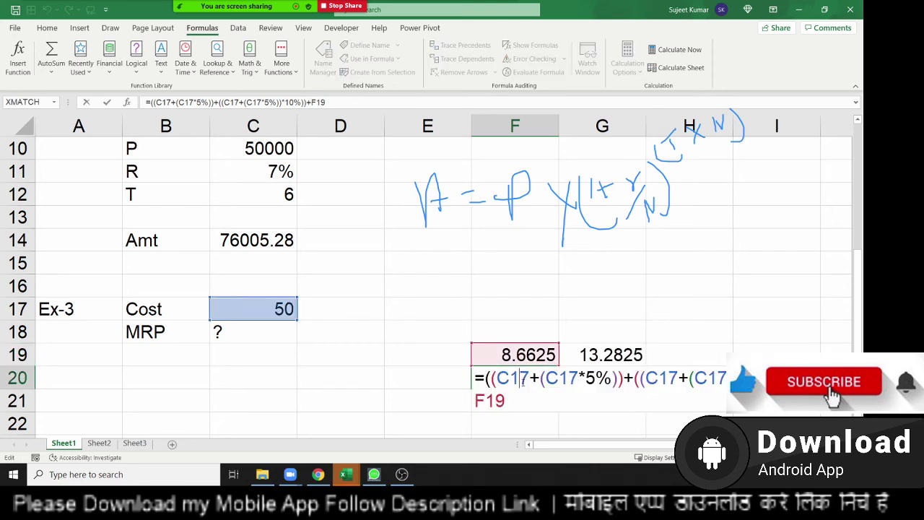
pyautogui.doubleClick(491, 400)
pyautogui.write('(')
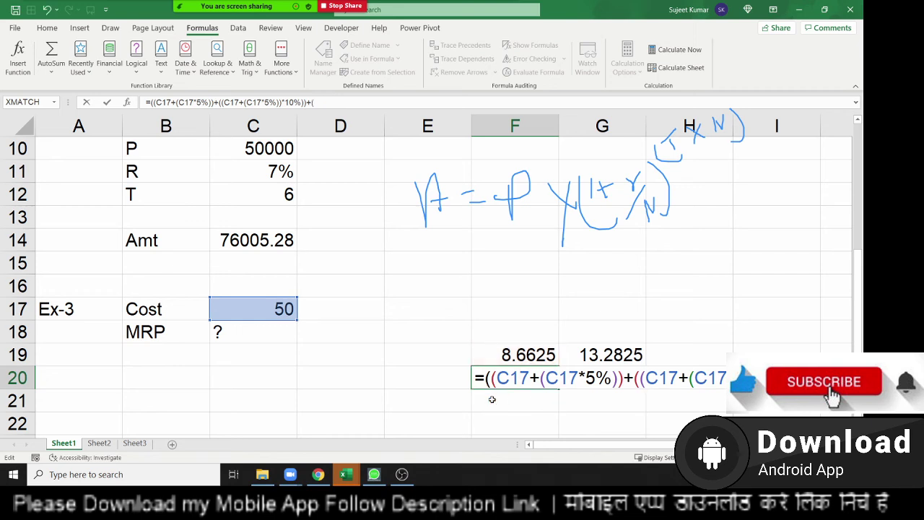
pyautogui.hotkey('ctrl', 'v')
pyautogui.write('*15%)')
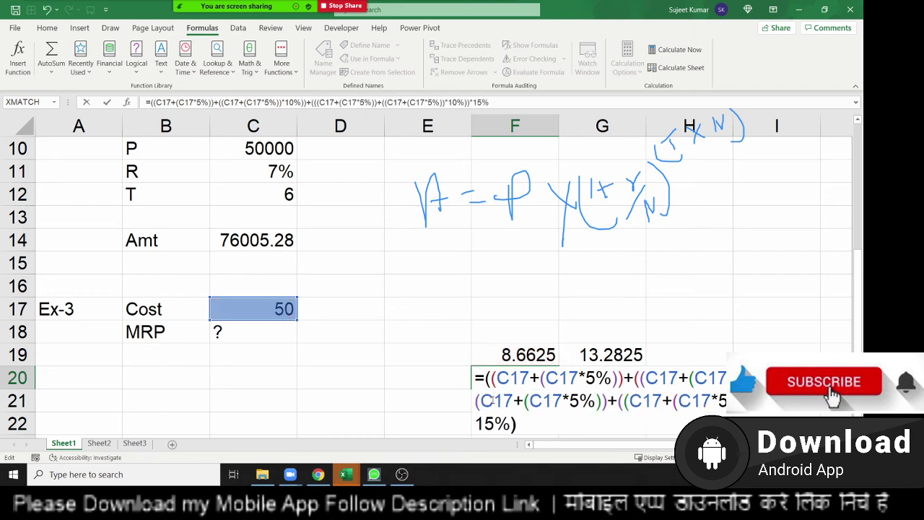
pyautogui.press('Return')
pyautogui.press('Up')
pyautogui.press('Up')
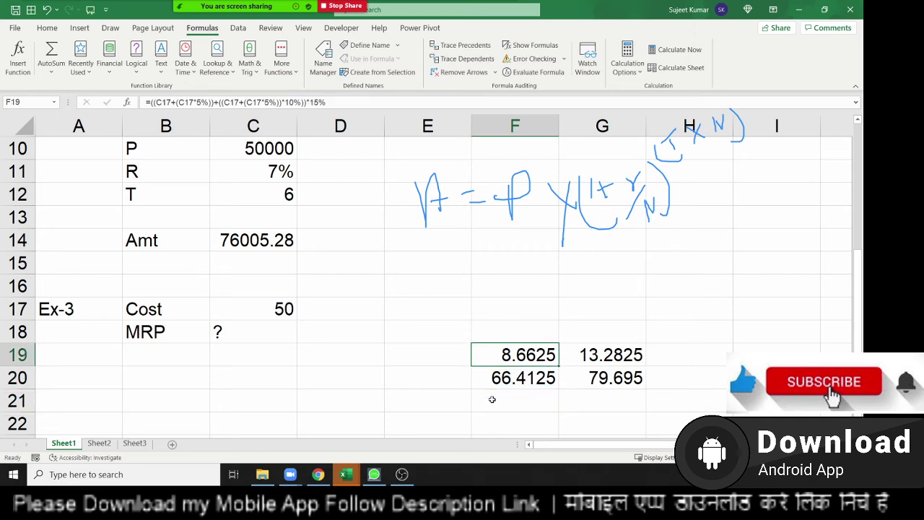
pyautogui.press('Delete')
# - Copy F20's full nested formula text without changing it
pyautogui.press('Down')
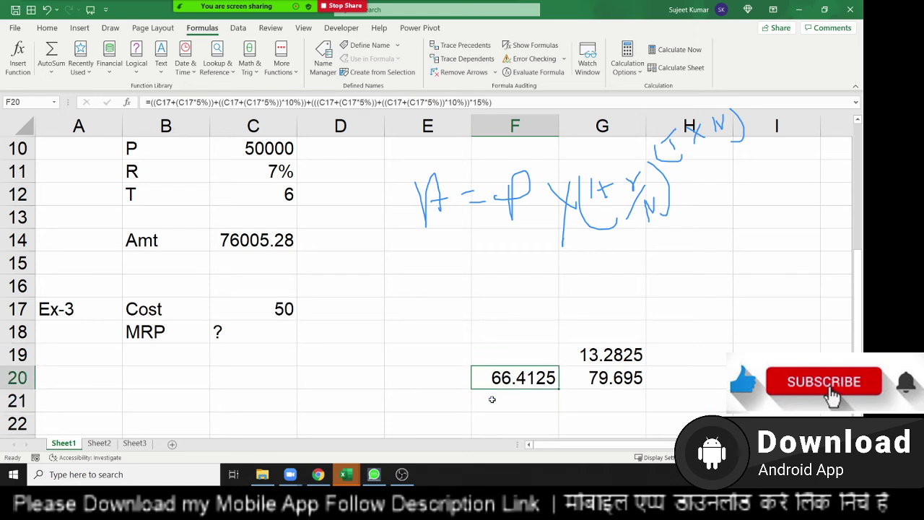
pyautogui.press('F2')
pyautogui.moveTo(517, 425); pyautogui.dragTo(484, 377)
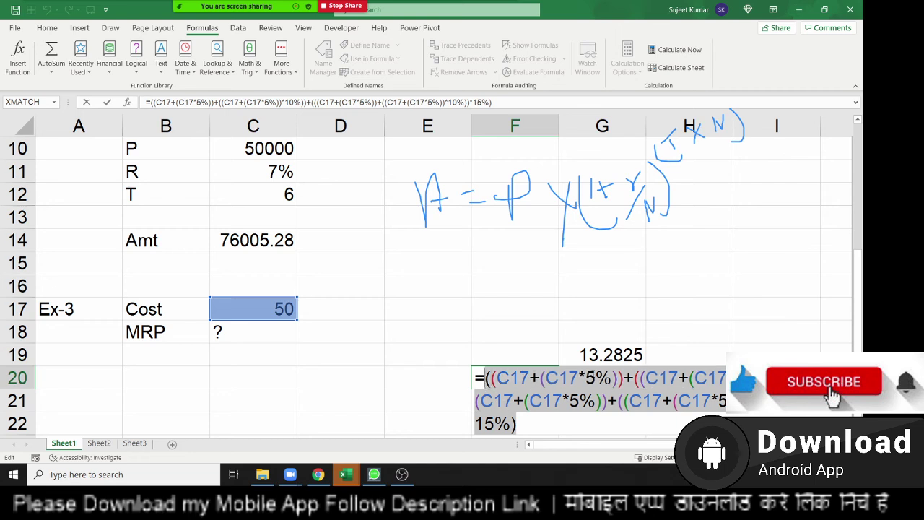
pyautogui.press('Escape')
# - In G19's formula, replace the F20 reference with F20's calculation in parentheses, giving 13.2825
pyautogui.click(602, 355)
pyautogui.doubleClick(602, 354)
pyautogui.click(591, 354)
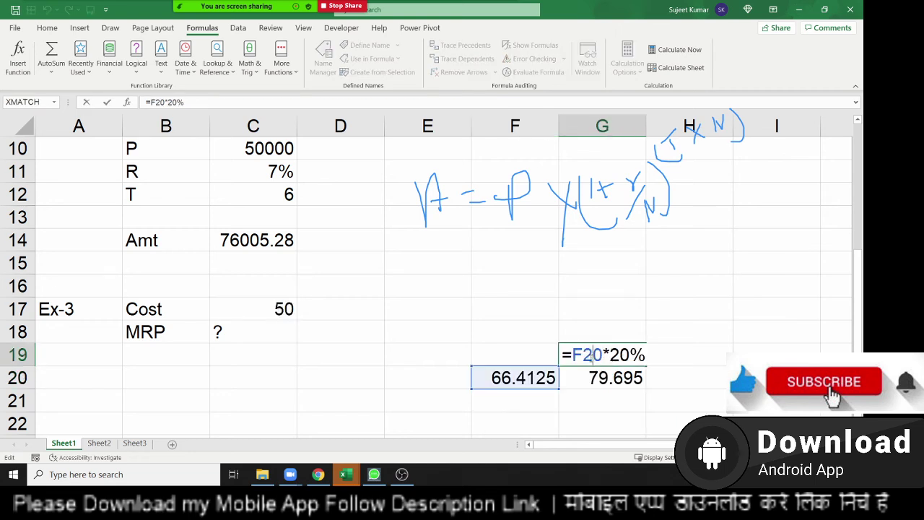
pyautogui.doubleClick(586, 354)
pyautogui.write('()')
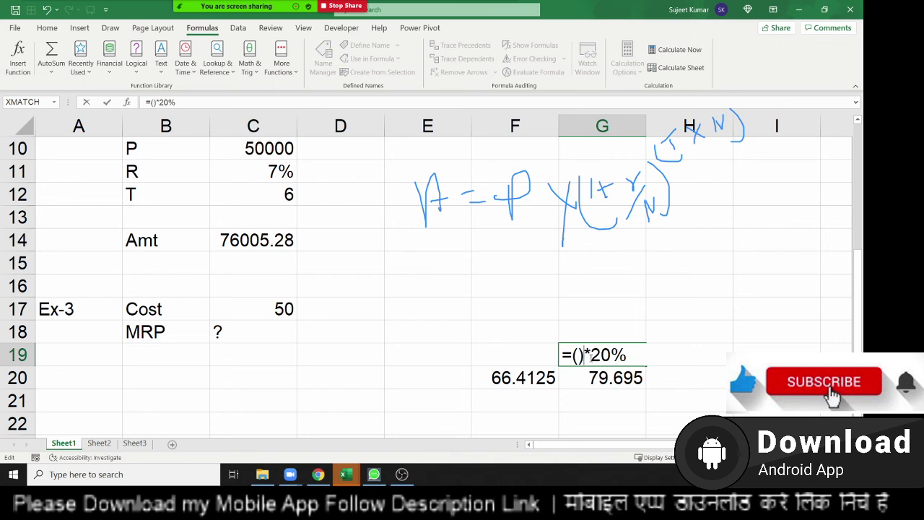
pyautogui.hotkey('ctrl', 'v')
pyautogui.press('Return')
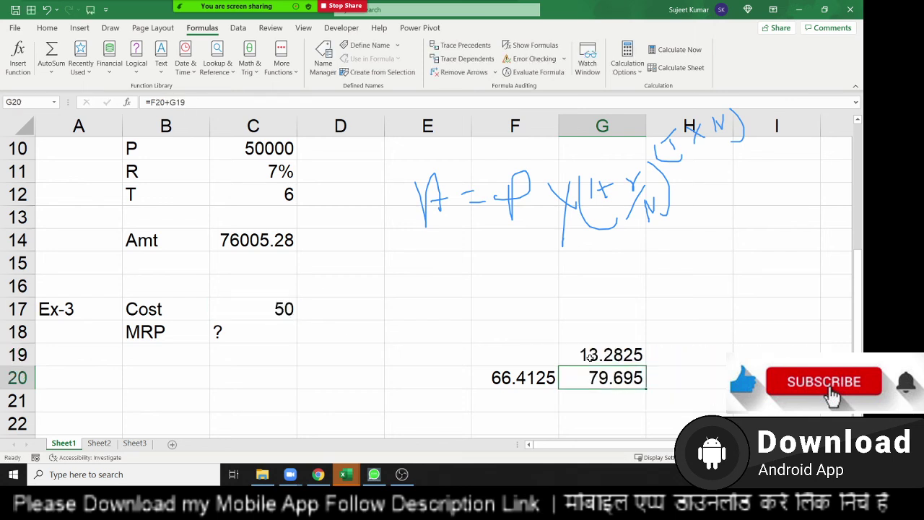
# - In G20's formula, replace the F20 reference with the pasted calculation in parentheses, showing 79.695
pyautogui.press('F2')
pyautogui.press('Left')
pyautogui.press('Left')
pyautogui.press('Left')
pyautogui.press('Left')
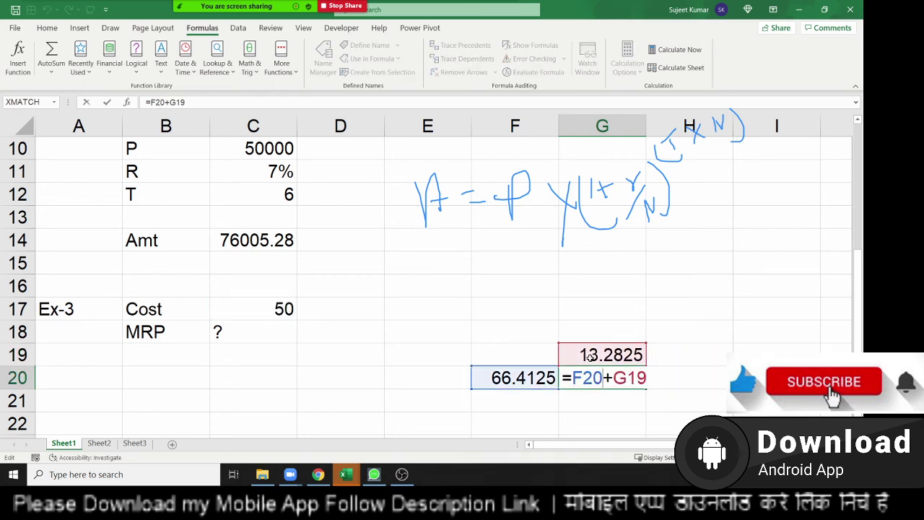
pyautogui.press('Left')
pyautogui.press('Delete')
pyautogui.press('BackSpace')
pyautogui.press('BackSpace')
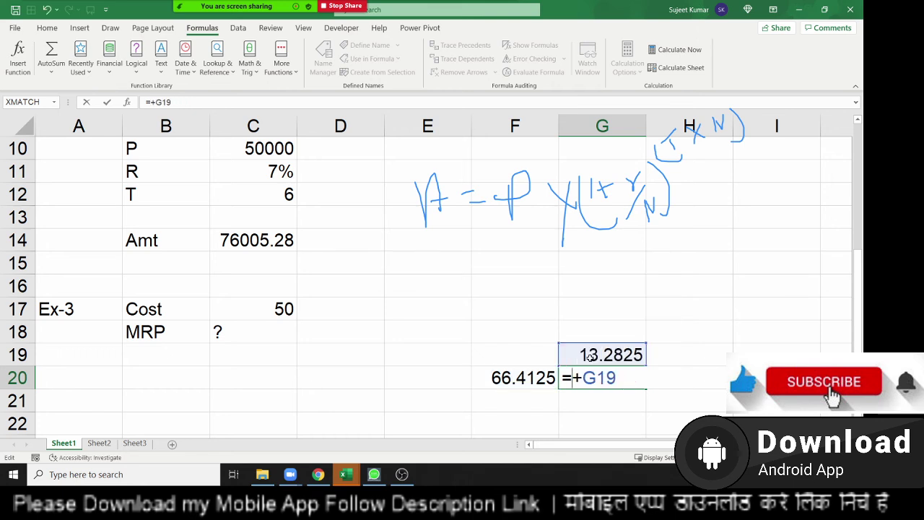
pyautogui.write('()')
pyautogui.press('Left')
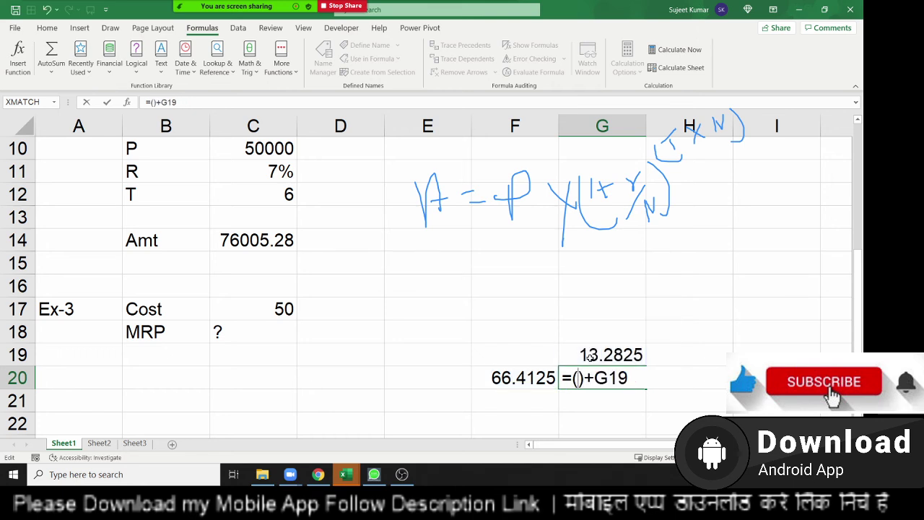
pyautogui.write('((C17+(C17*5%))+((C17+(C17*5%))*10%))+(((C17+(C17*5%))+((C17+(C17*5%))*10%))*15%)')
pyautogui.press('Return')
# - Clear helper cell F20 and copy G19's formula text, leaving G19 unchanged
pyautogui.press('Up')
pyautogui.press('Left')
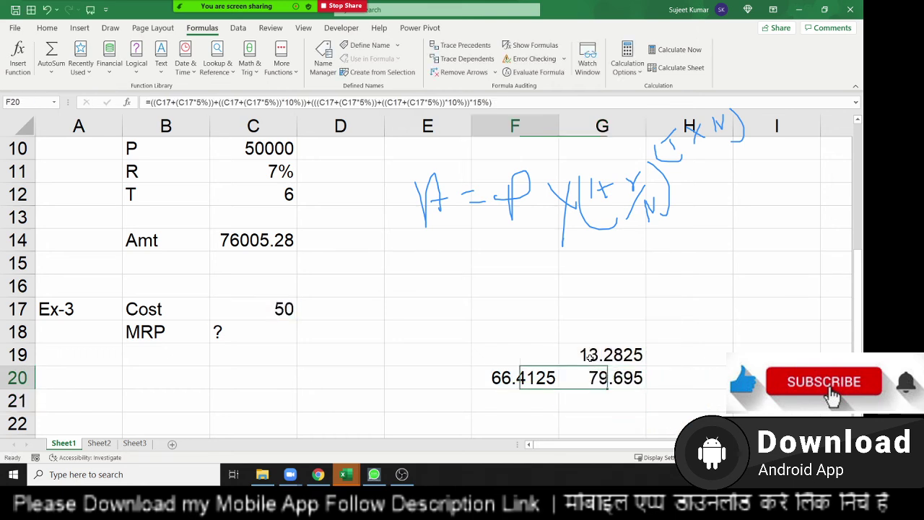
pyautogui.press('Right')
pyautogui.press('Up')
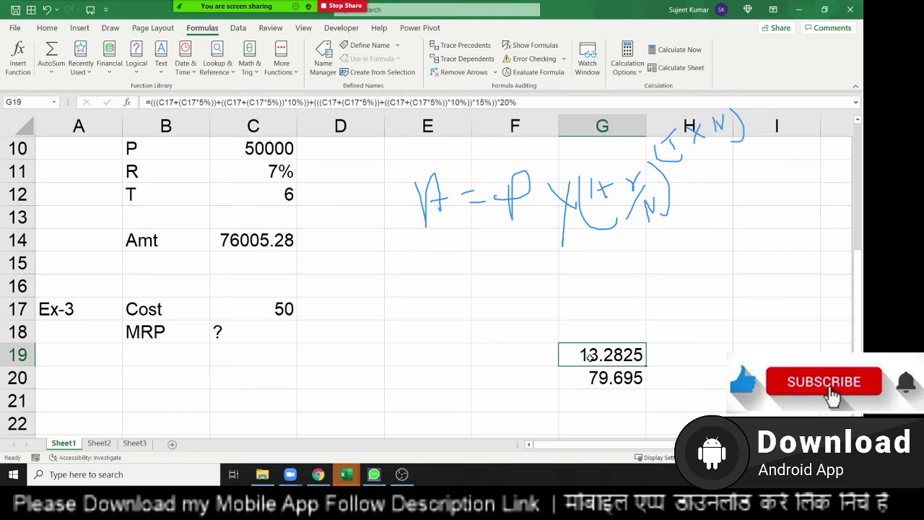
pyautogui.press('F2')
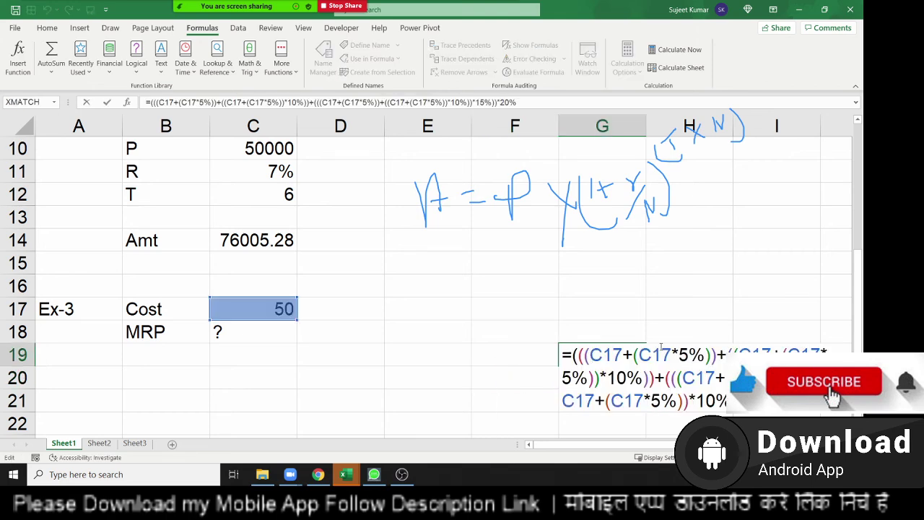
pyautogui.scroll(-3, 661, 347)
pyautogui.scroll(2, 664, 351)
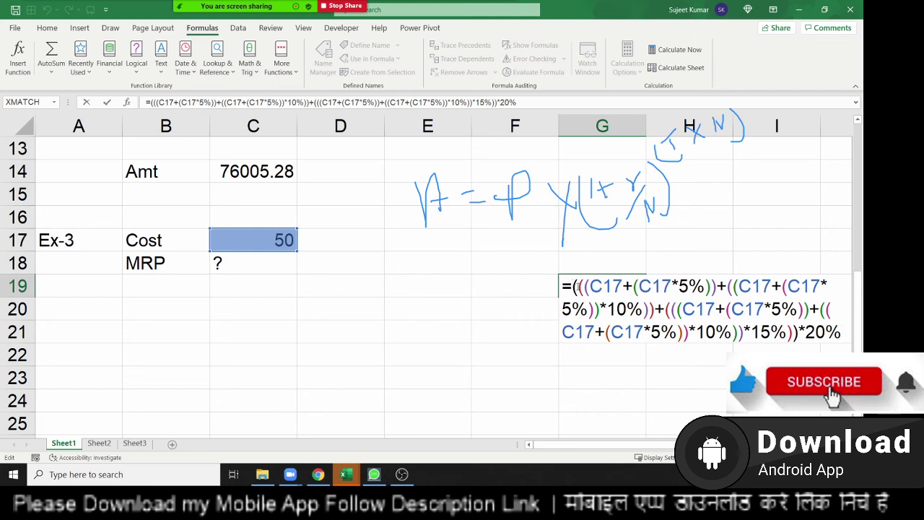
pyautogui.hotkey('shift', 'Down')
pyautogui.hotkey('shift', 'Down')
pyautogui.hotkey('shift', 'End')
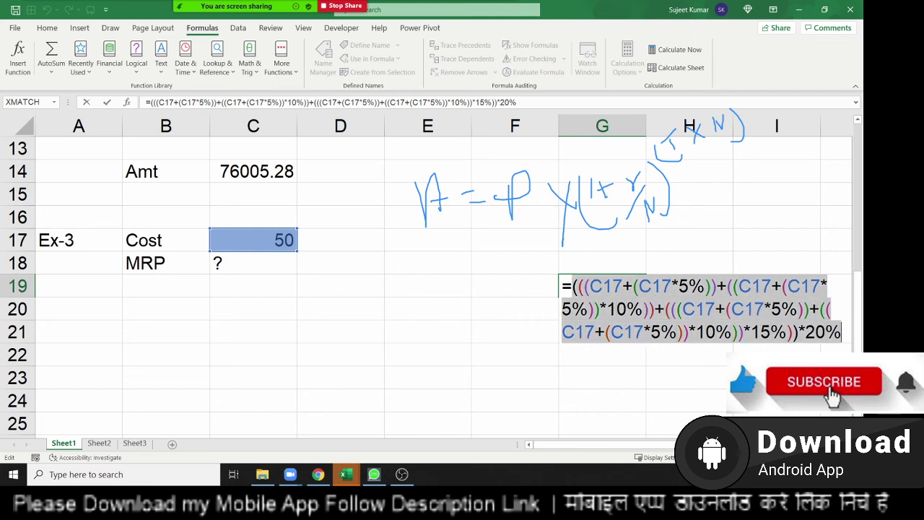
pyautogui.press('Escape')
# - Replace G20's G19 reference with (G19's calculation)*20%, showing 79.695, then clear G19
pyautogui.press('Down')
pyautogui.press('F2')
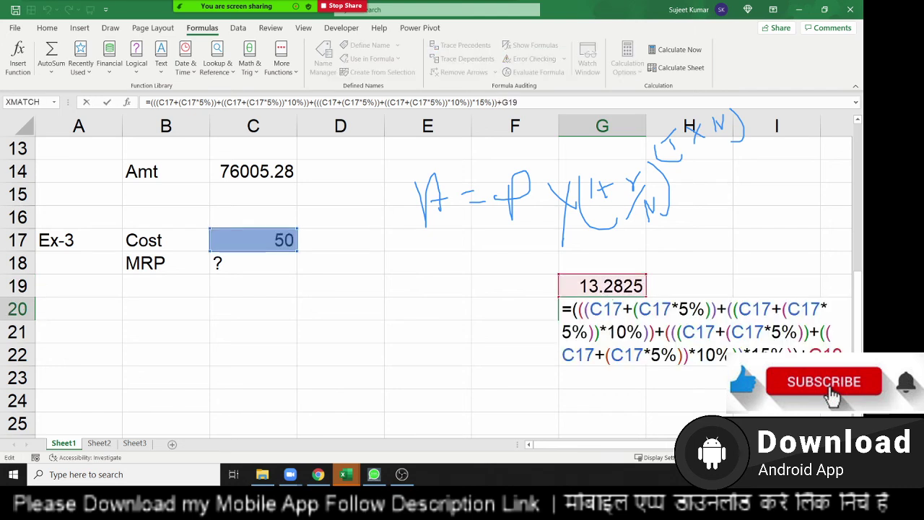
pyautogui.press('BackSpace')
pyautogui.press('BackSpace')
pyautogui.press('BackSpace')
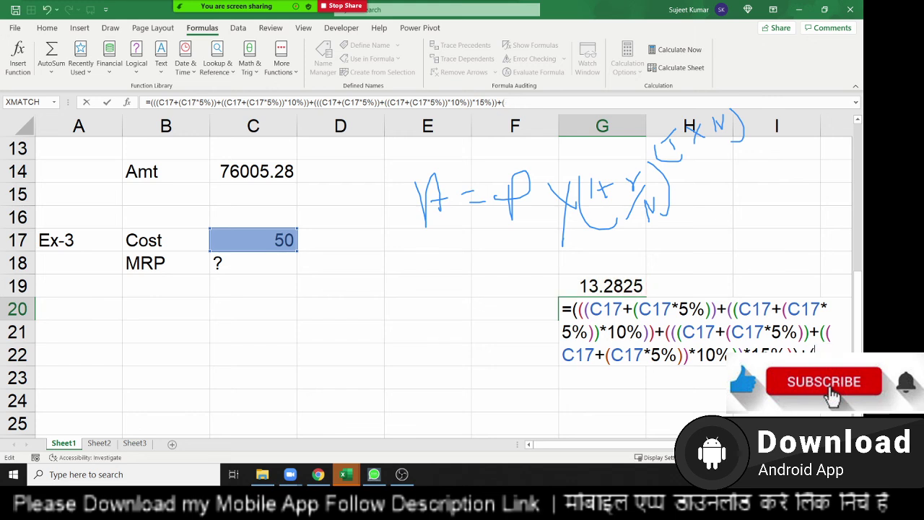
pyautogui.write('(')
pyautogui.write('(((C17+(C17*5%))+((C17+(C17*5%))*10%))+(((C17+(C17*5%))+((C17+(C17*5%))*10%))*15%)')
pyautogui.write(')*20%')
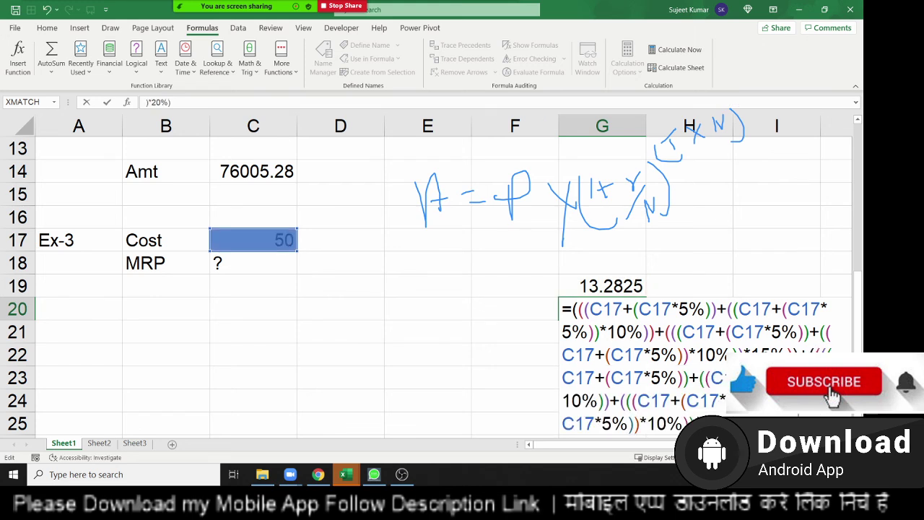
pyautogui.press('Return')
pyautogui.press('Up')
pyautogui.press('Up')
pyautogui.press('Delete')
pyautogui.press('Down')
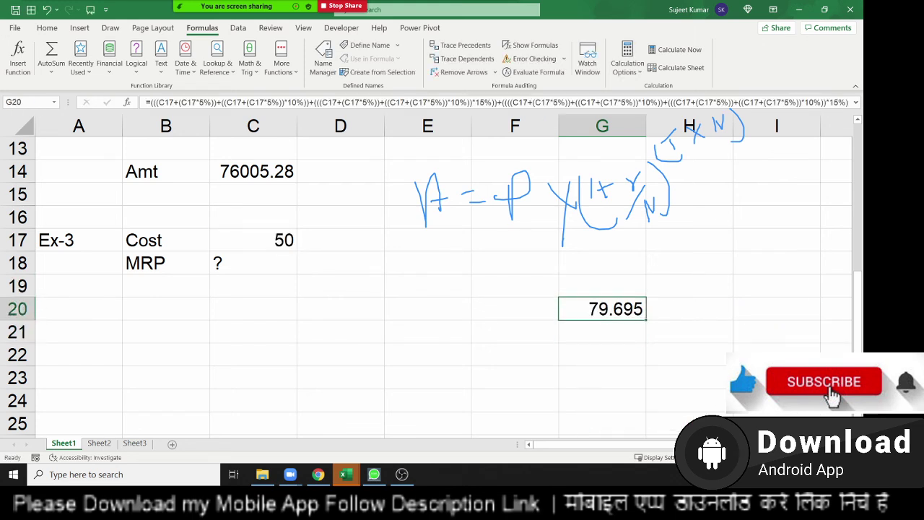
# - Move G20's combined formula into C18 and check it shows MRP 79.695 for cost 50
pyautogui.hotkey('ctrl', 'c')
pyautogui.press('Left')
pyautogui.press('Left')
pyautogui.press('Left')
pyautogui.press('Left')
pyautogui.press('Up')
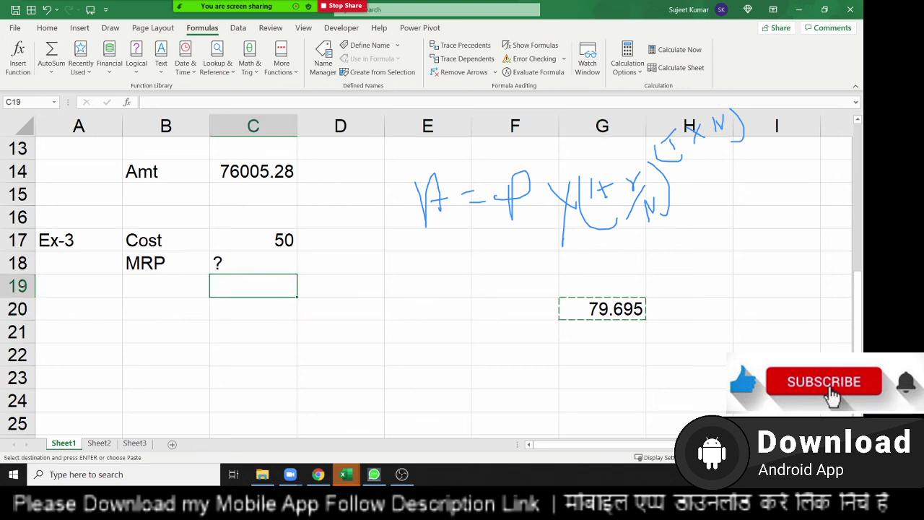
pyautogui.press('Up')
pyautogui.press('Return')
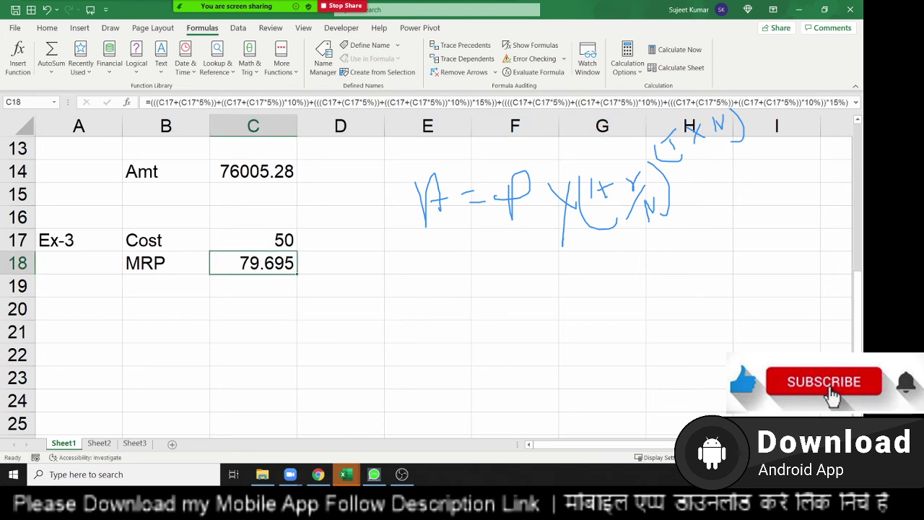
pyautogui.press('F2')
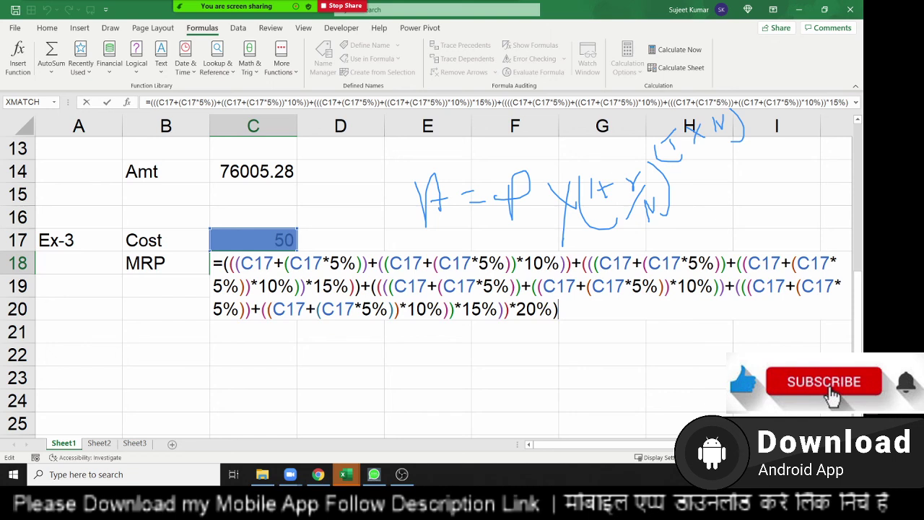
pyautogui.press('Return')
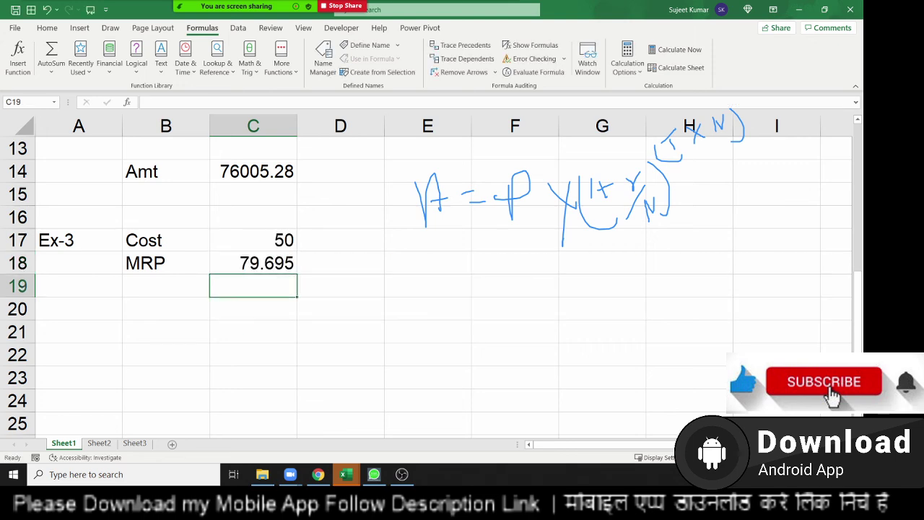
pyautogui.click(252, 262)
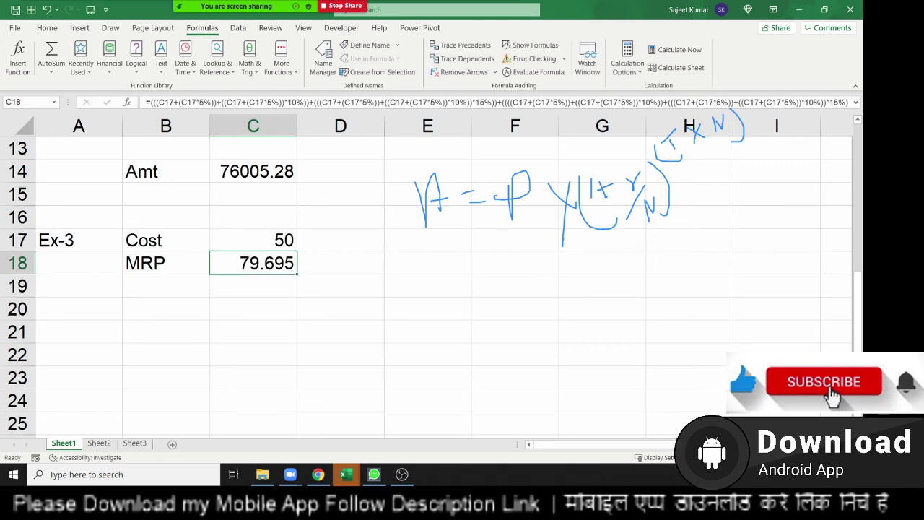